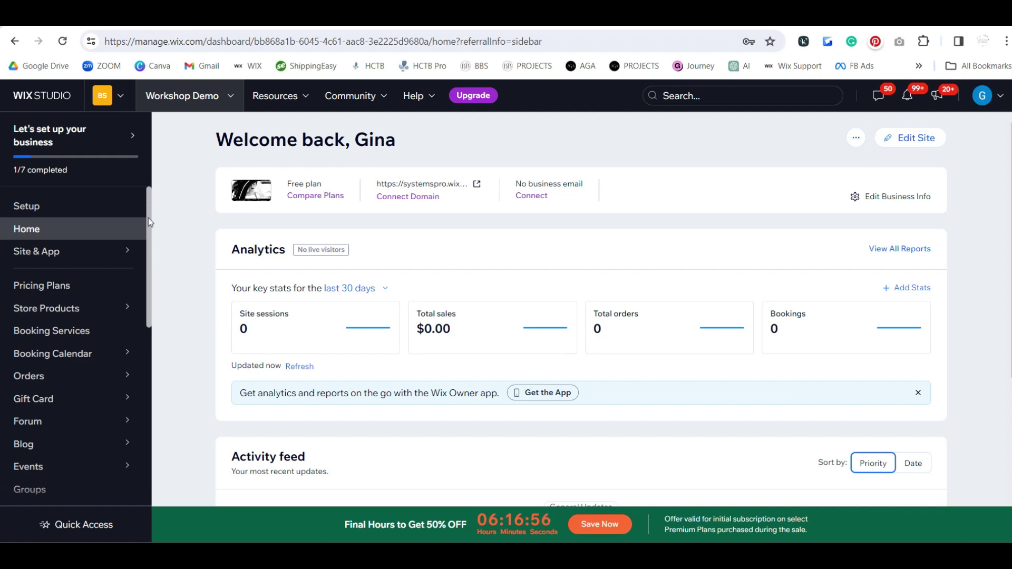
View the site dashboard's Automations page and the Workflows page under Contacts.
scroll(148, 217, down, 5)
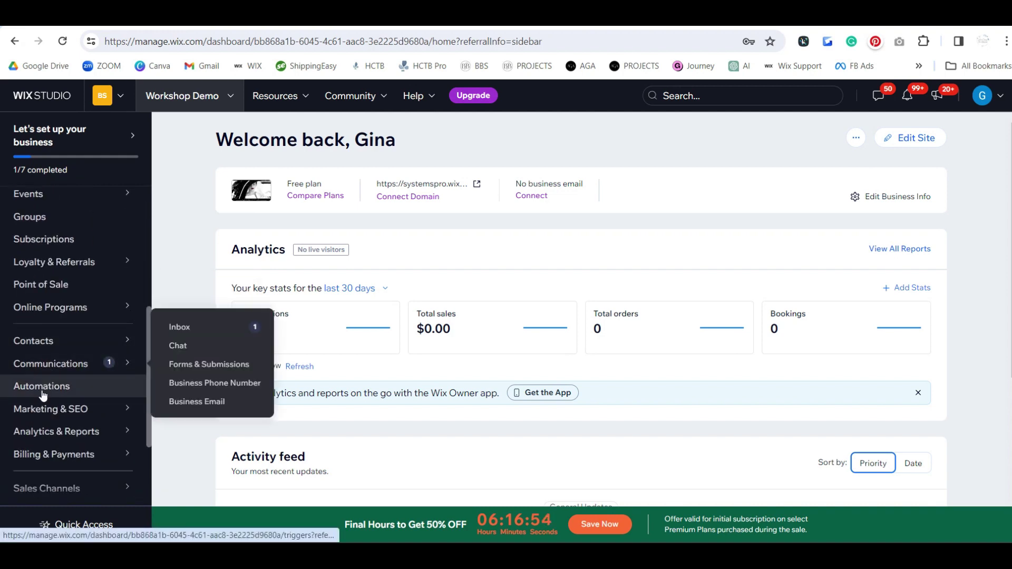
click(42, 395)
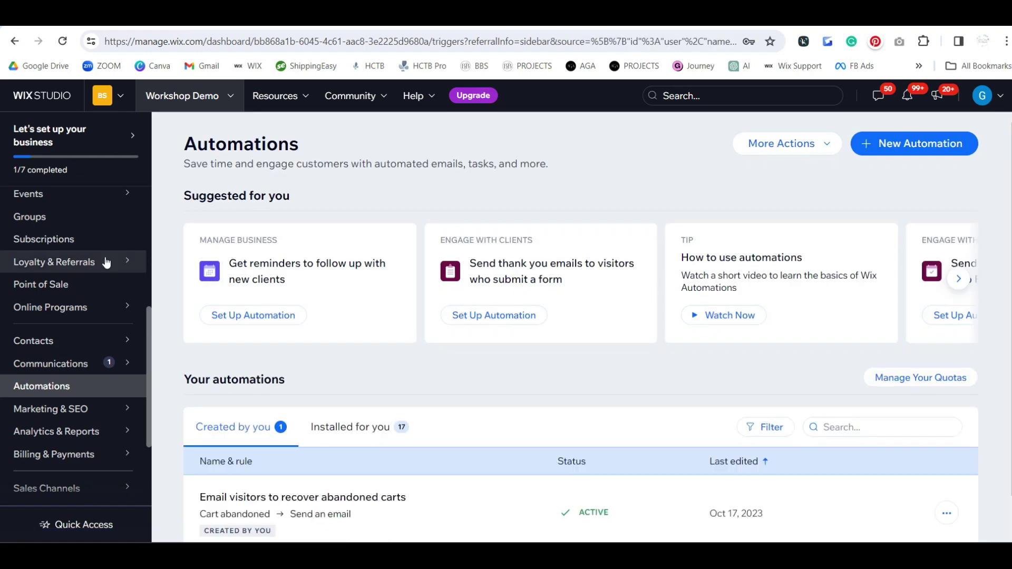
mouse_move(129, 341)
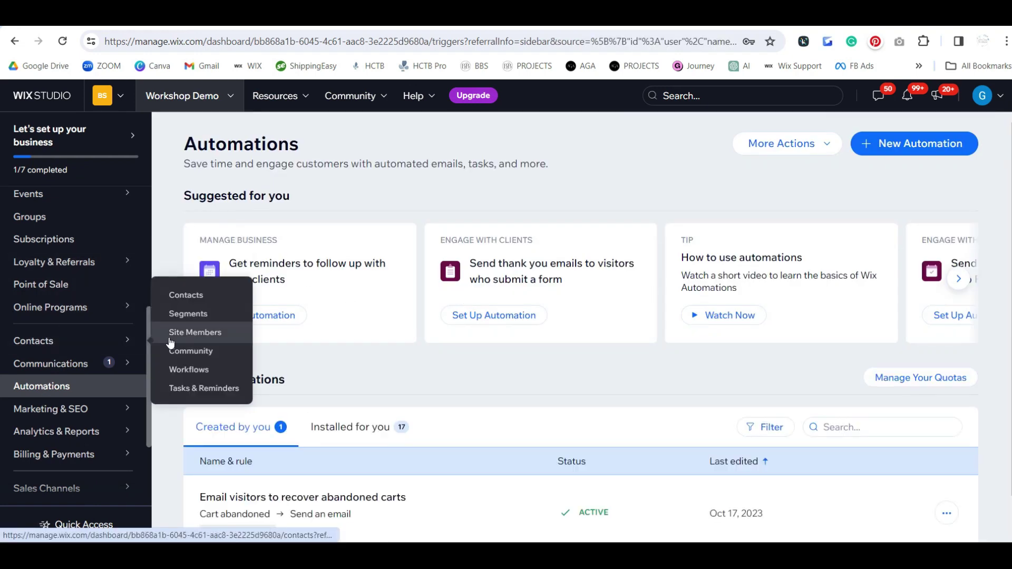
click(187, 369)
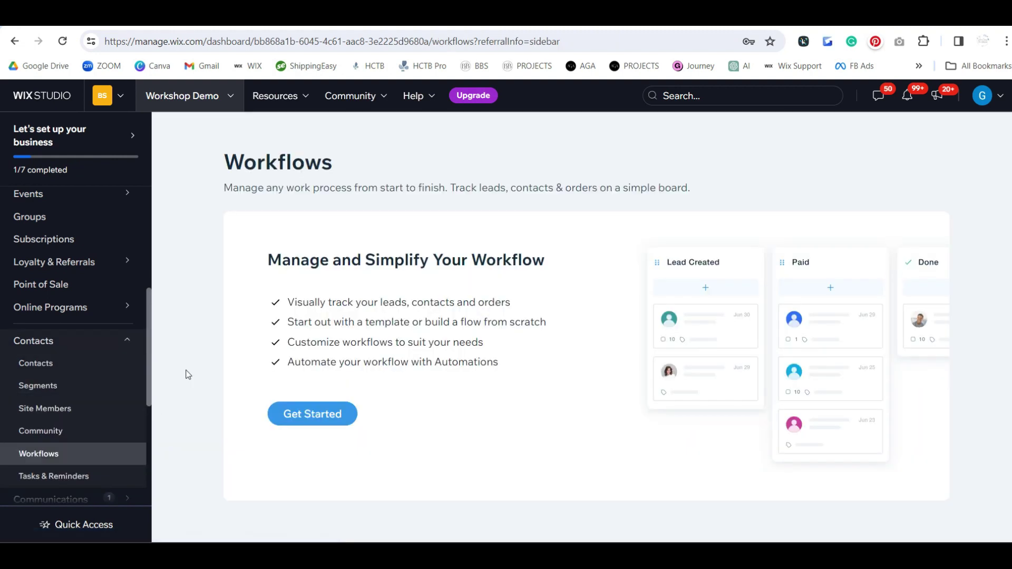
scroll(90, 264, up, 5)
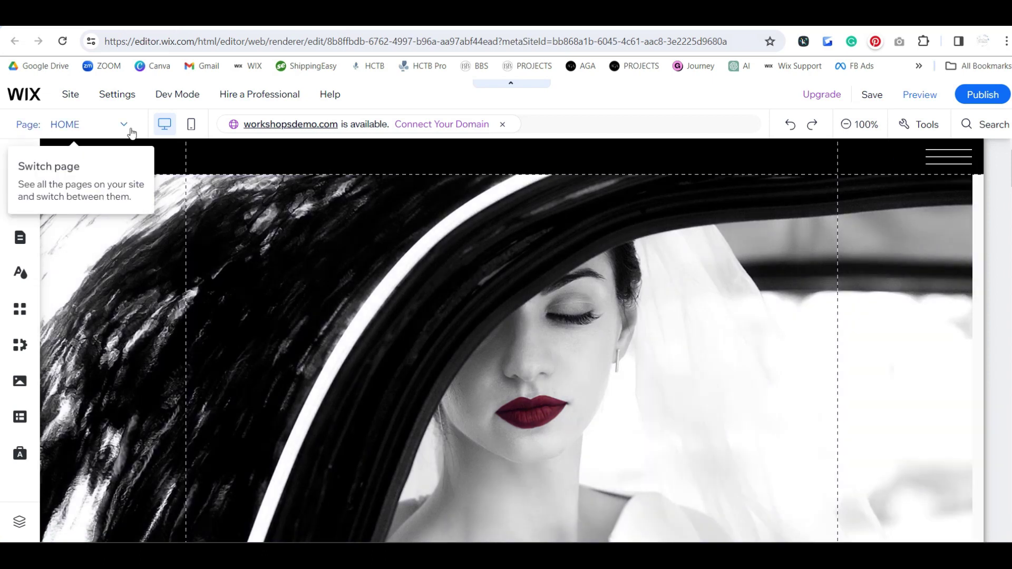
Switch to the Wix site editor and open the CONTACT page from the site's page list.
click(124, 126)
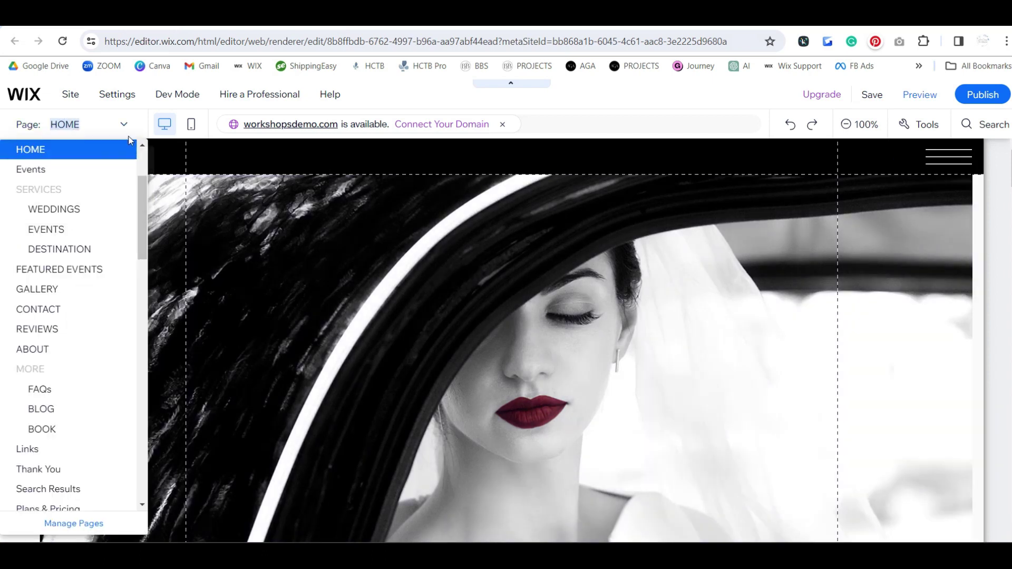
click(71, 524)
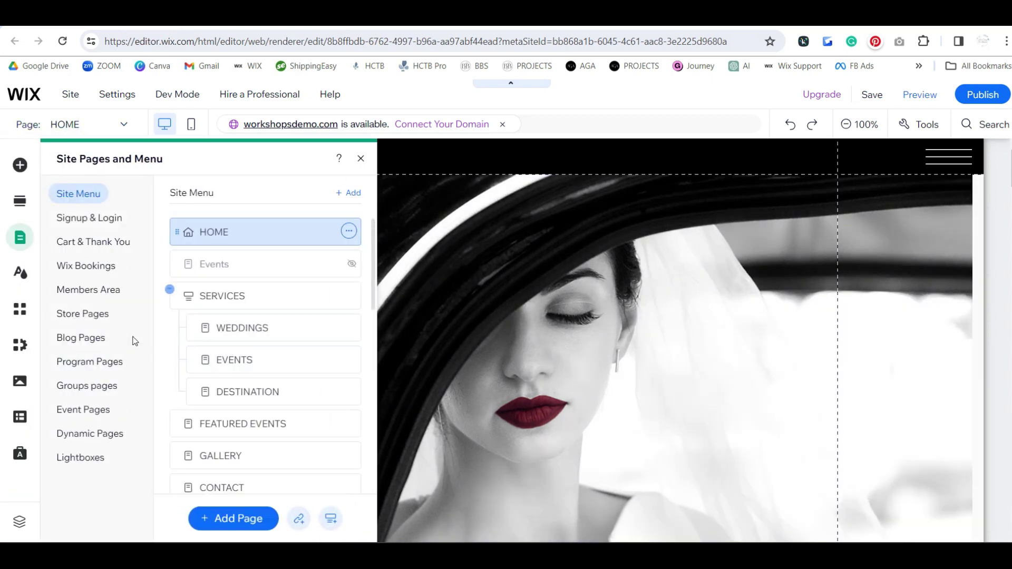
scroll(232, 369, down, 3)
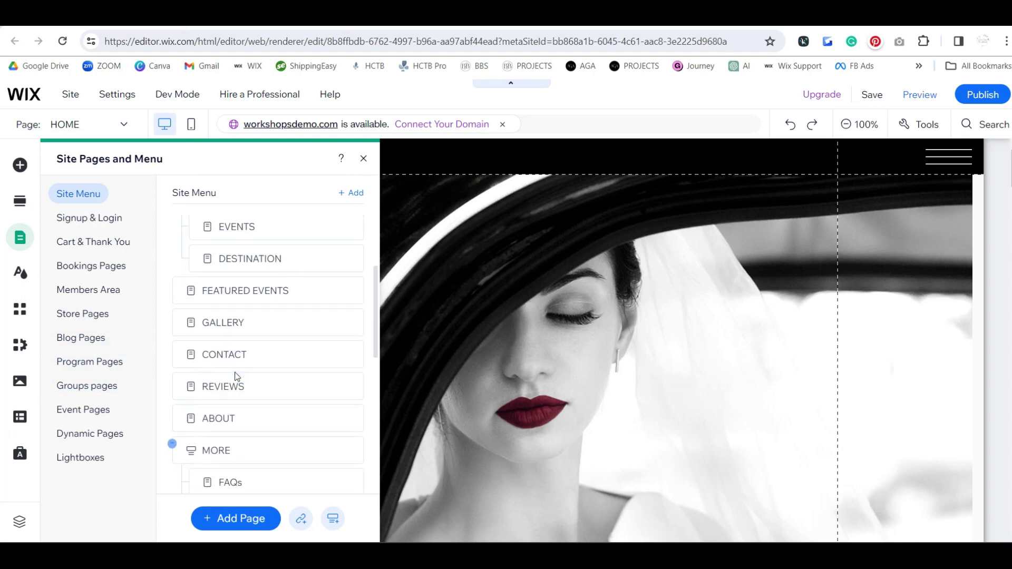
click(232, 356)
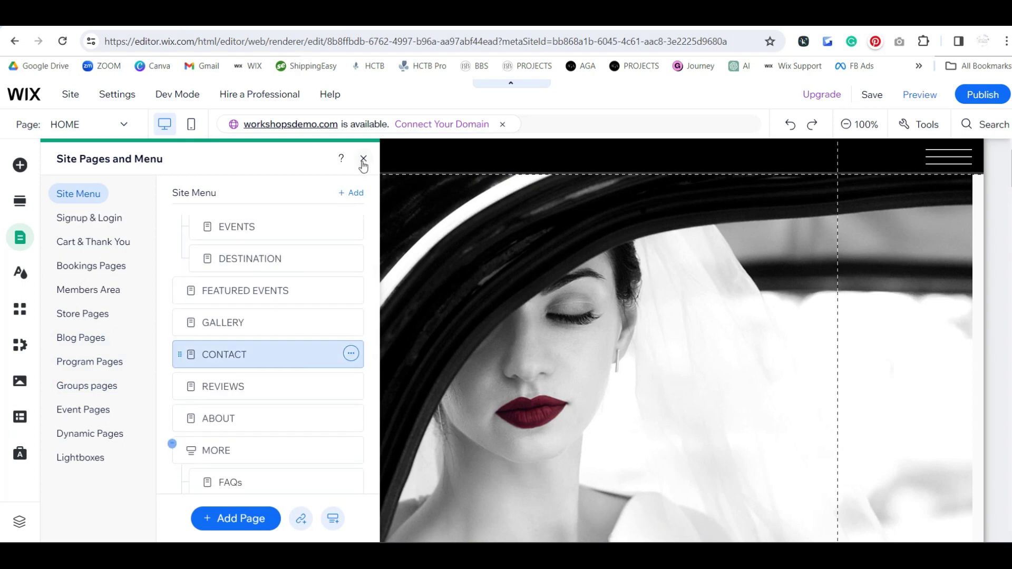
click(363, 159)
Find the form on the CONTACT page and view its form settings, including the form name.
scroll(760, 372, down, 8)
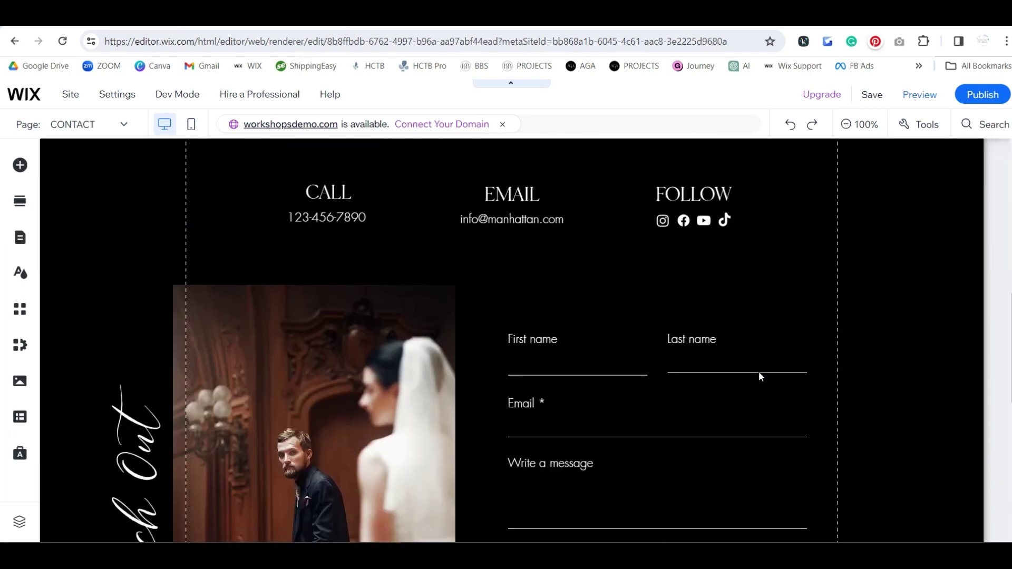
scroll(759, 371, down, 3)
click(694, 330)
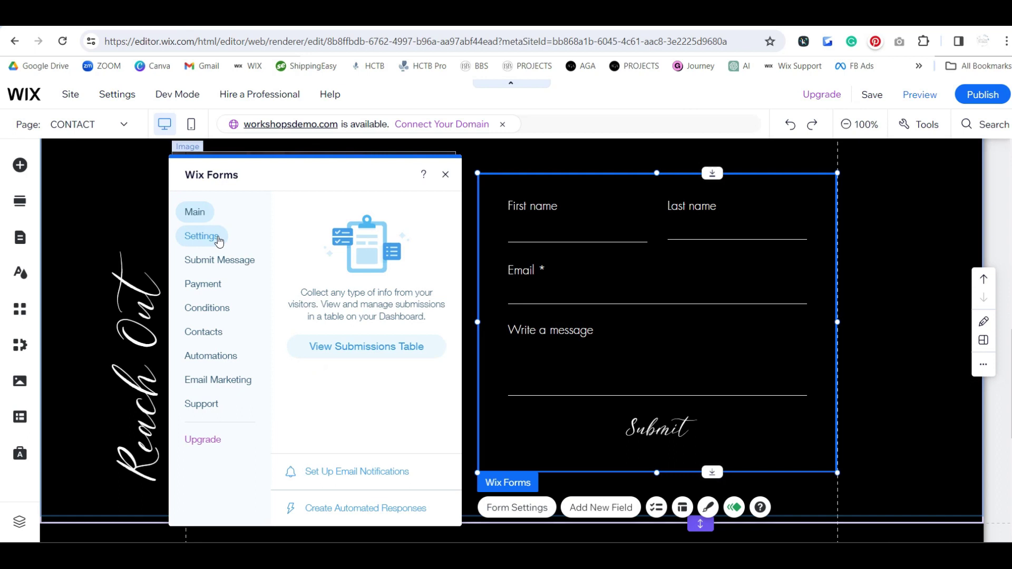
click(218, 236)
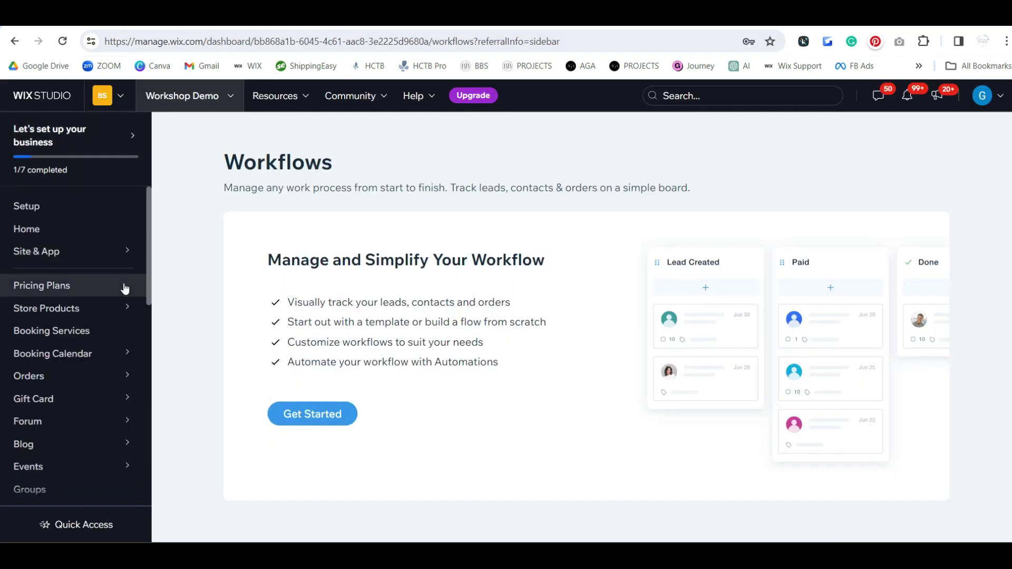
Return to the site dashboard's Automations page and start a new automation from scratch.
scroll(124, 288, down, 4)
scroll(124, 288, down, 6)
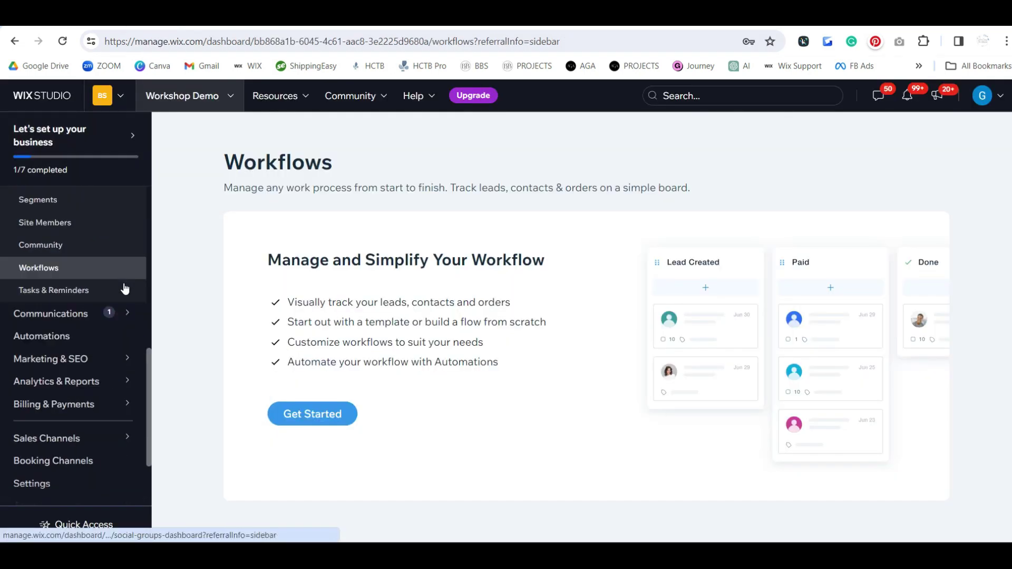
click(52, 266)
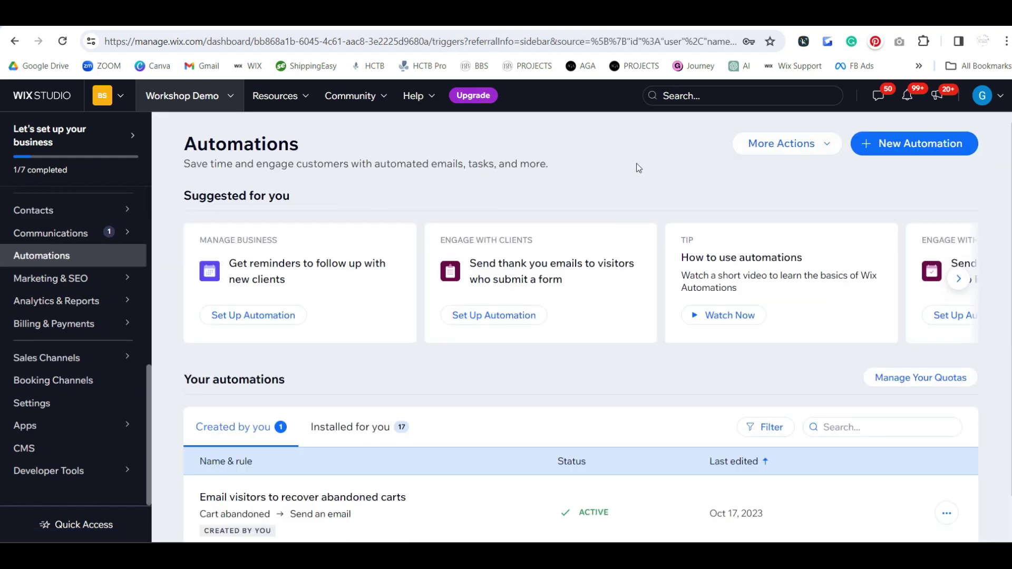
click(885, 155)
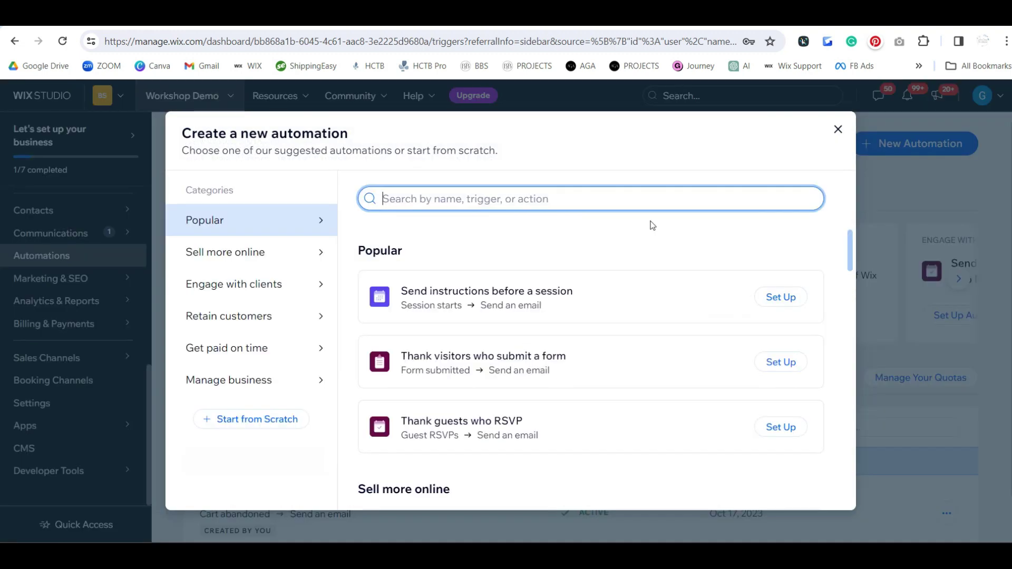
scroll(605, 293, down, 10)
scroll(601, 364, up, 1)
scroll(599, 342, up, 10)
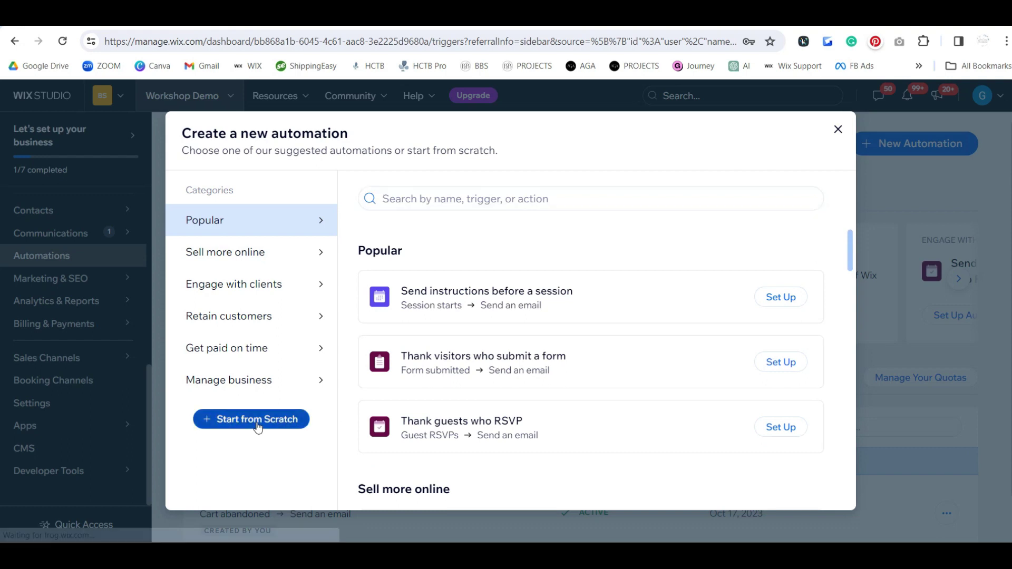
click(257, 422)
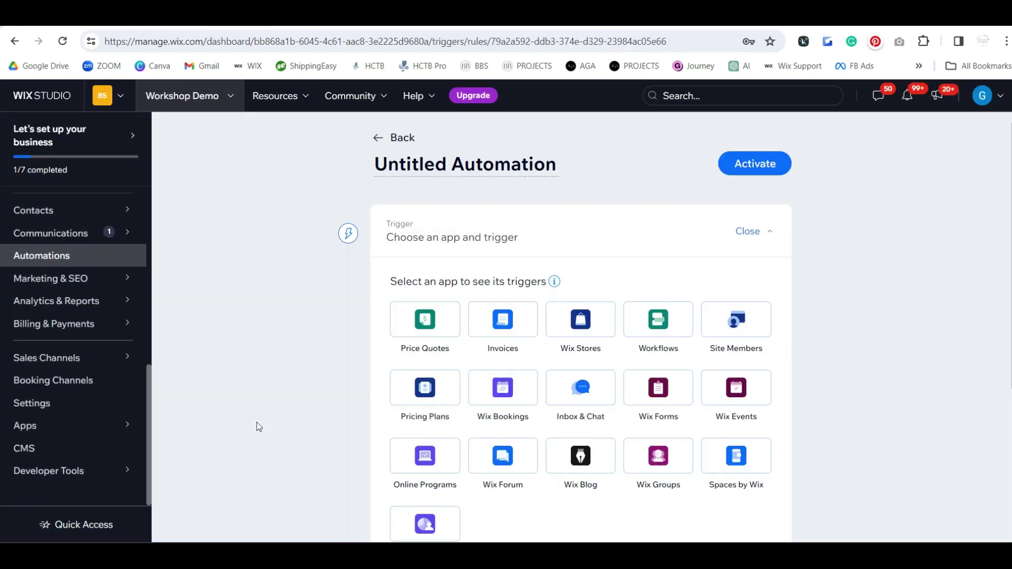
Name the new automation "Information Request".
click(481, 171)
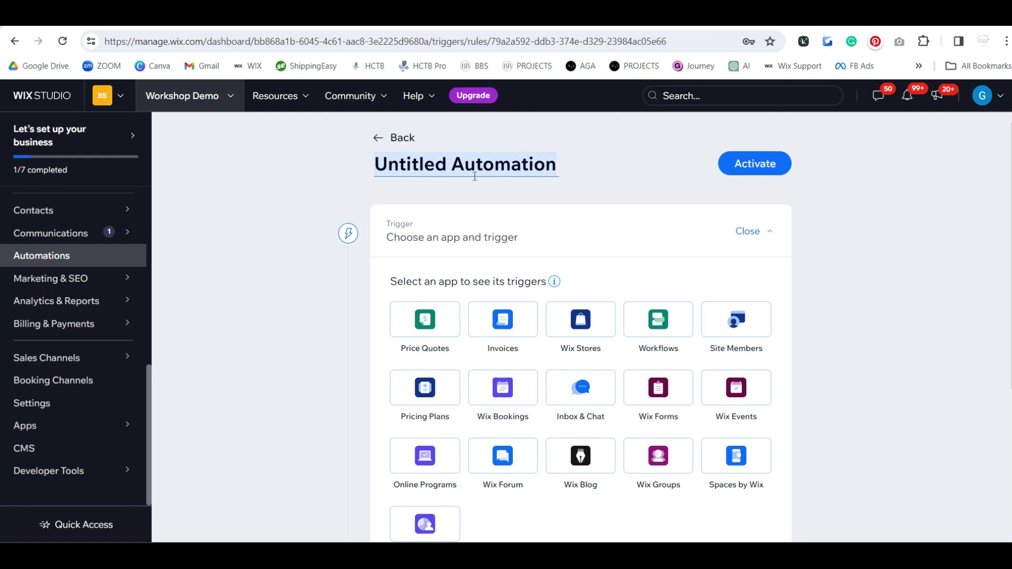
text(Inform)
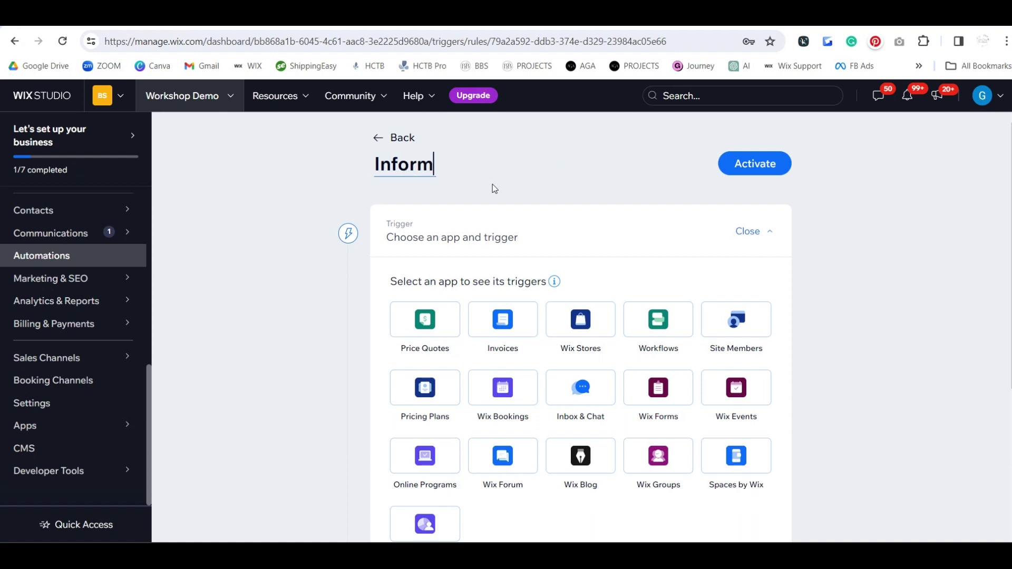
text(ation Request)
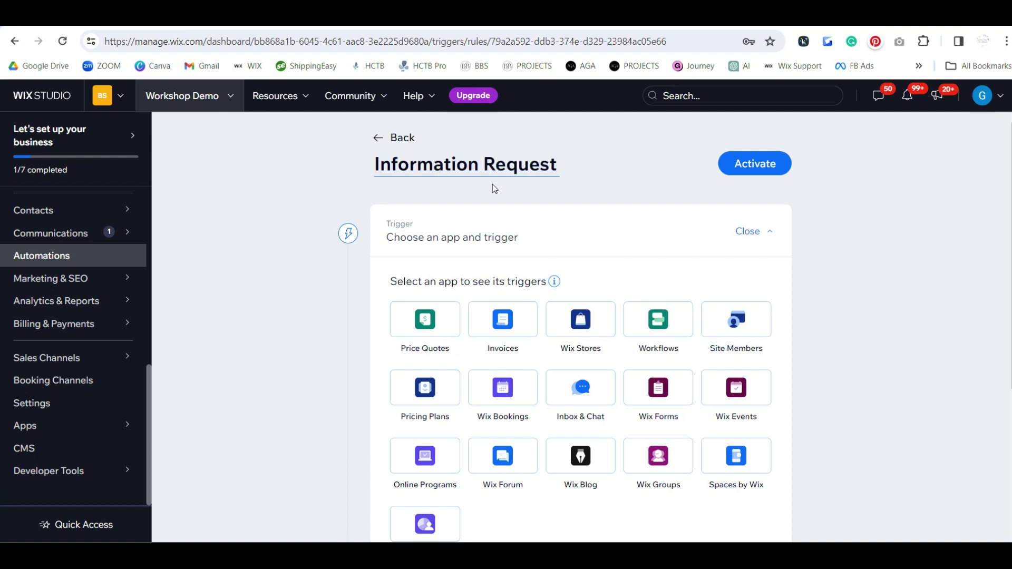
click(590, 213)
Review the available trigger apps and select Wix Forms for the automation's trigger.
click(755, 232)
scroll(836, 247, down, 1)
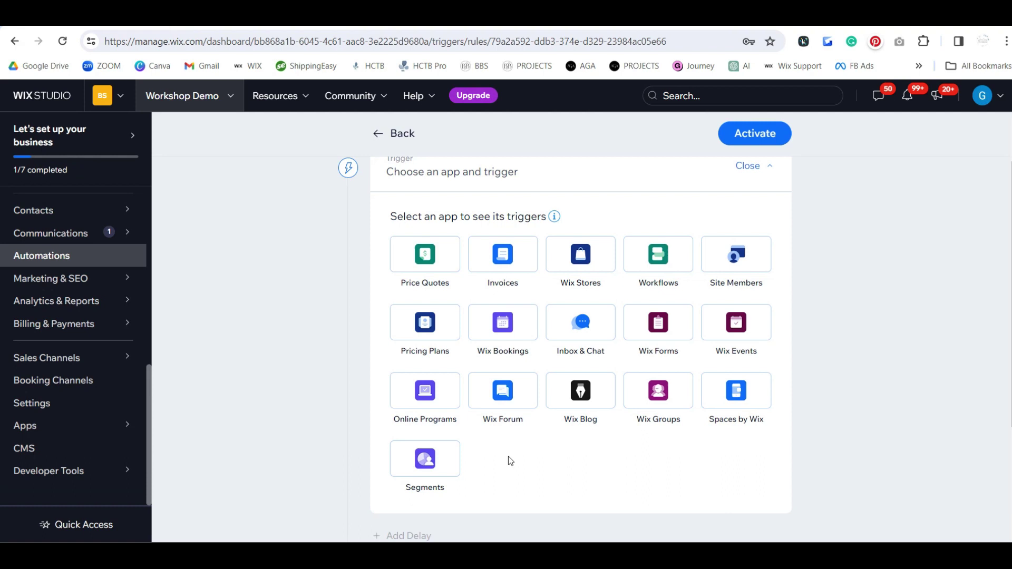
scroll(509, 456, up, 2)
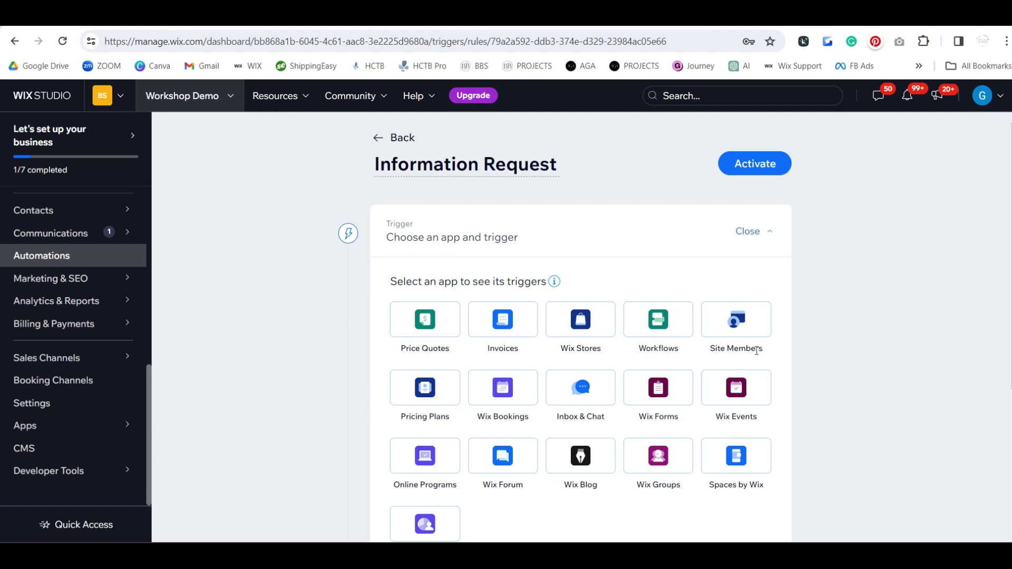
click(659, 390)
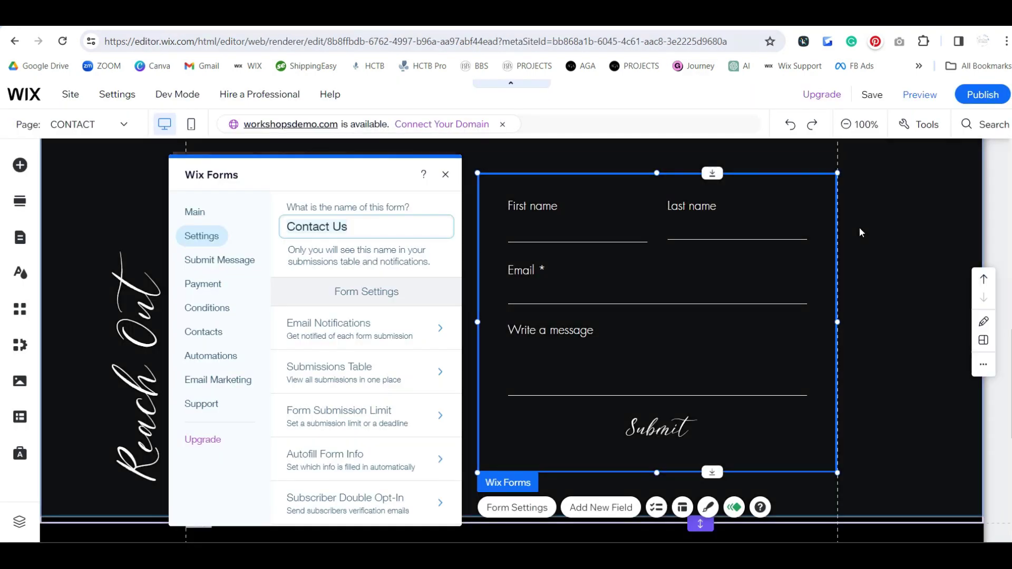
Switch to the site editor, inspect the contact form, and review the Basic Fields that can be added to it.
click(860, 228)
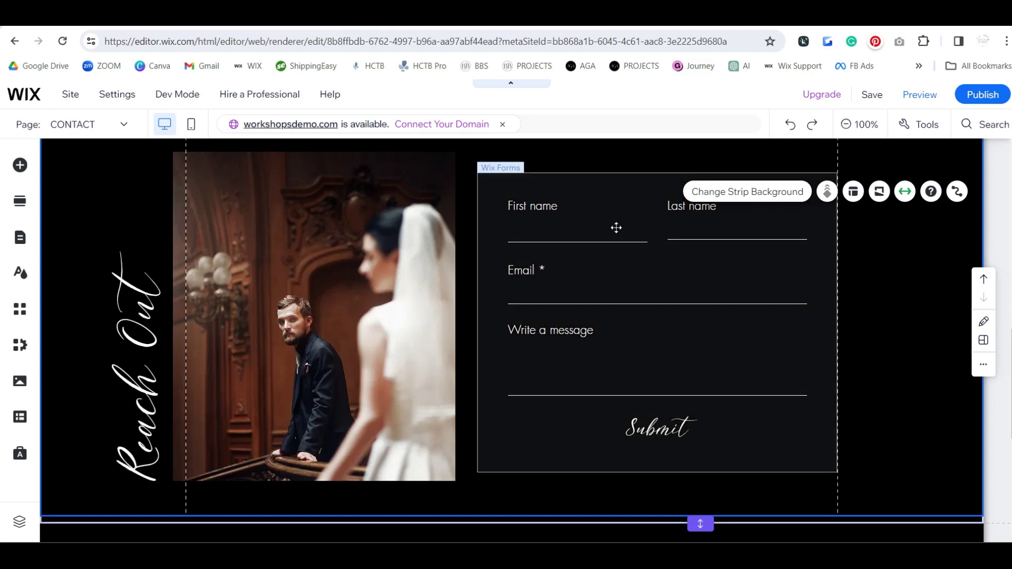
click(615, 226)
scroll(791, 269, up, 4)
scroll(802, 272, up, 3)
scroll(802, 272, down, 8)
scroll(856, 265, up, 2)
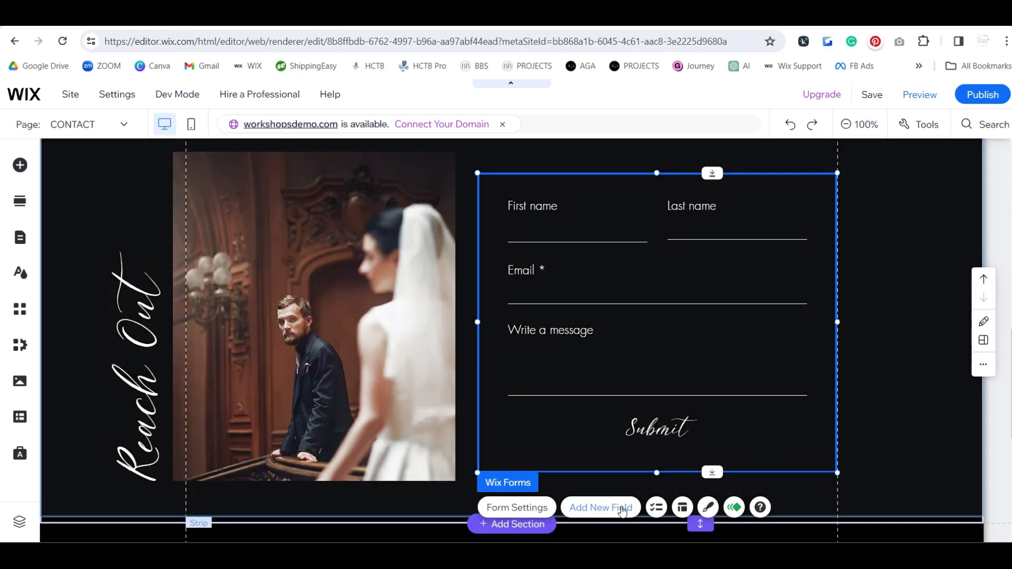
click(623, 510)
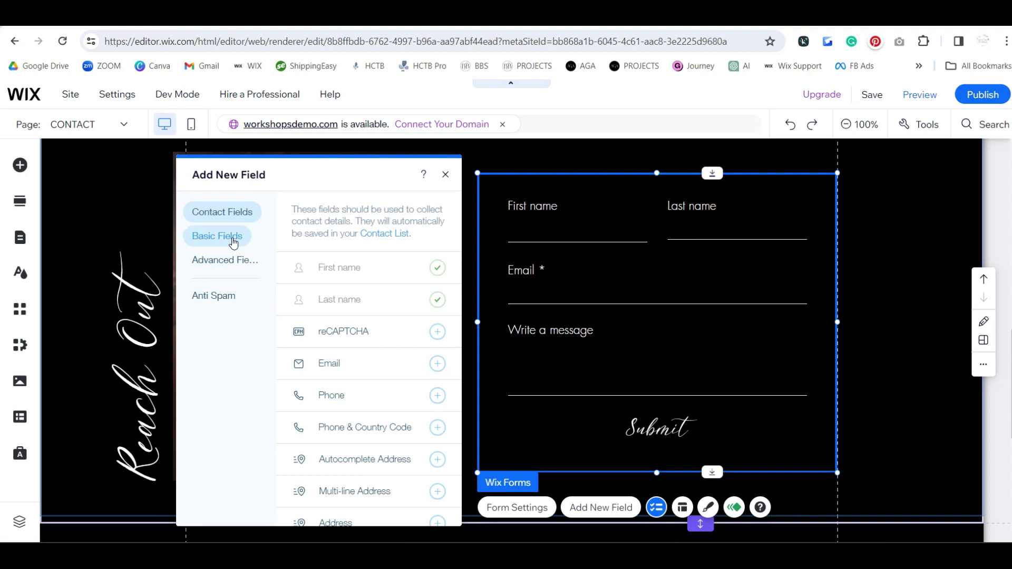
click(238, 240)
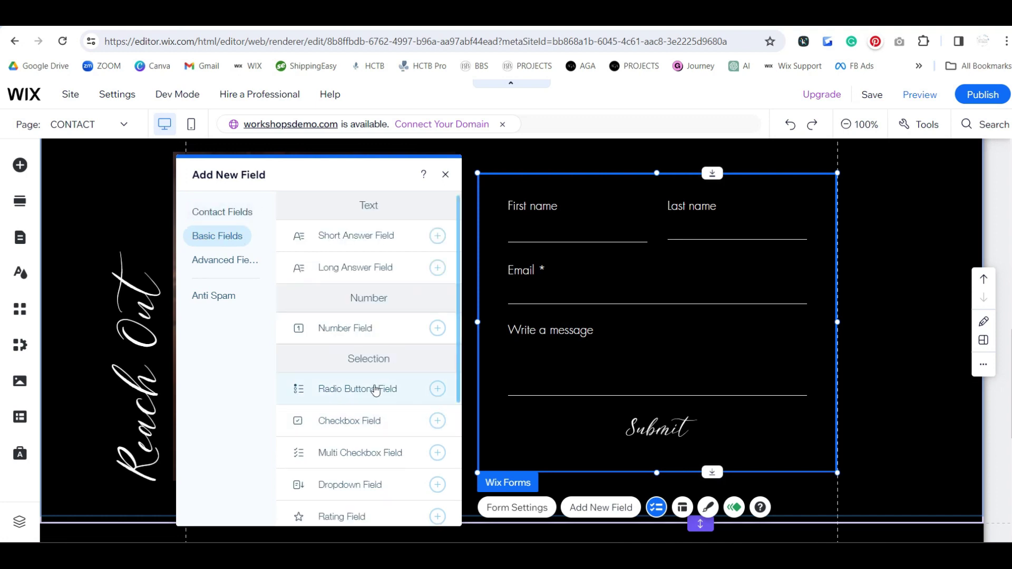
click(446, 174)
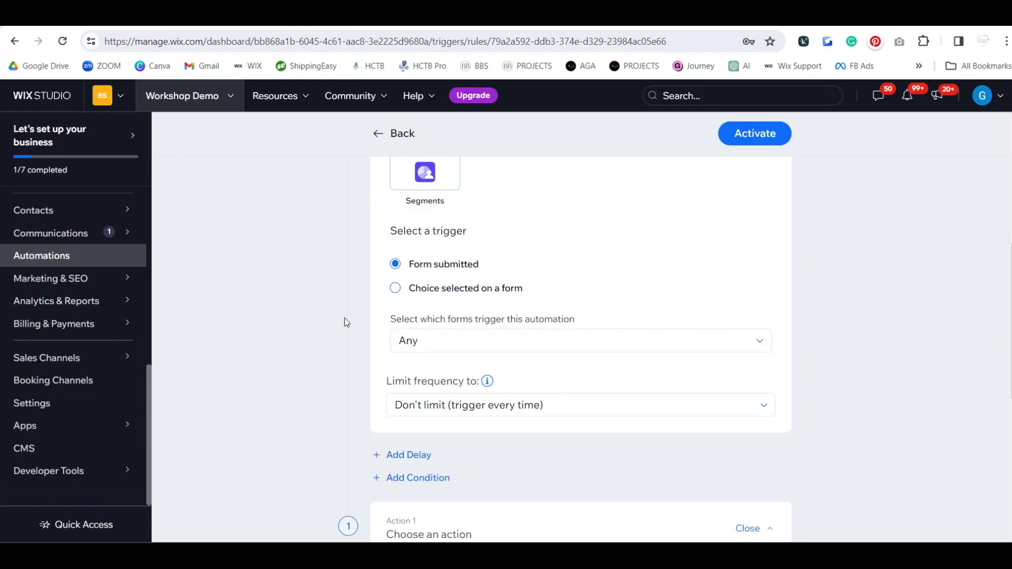
Back in the automation, set the trigger to Form submitted and restrict it to the specific form Contact Us.
click(396, 290)
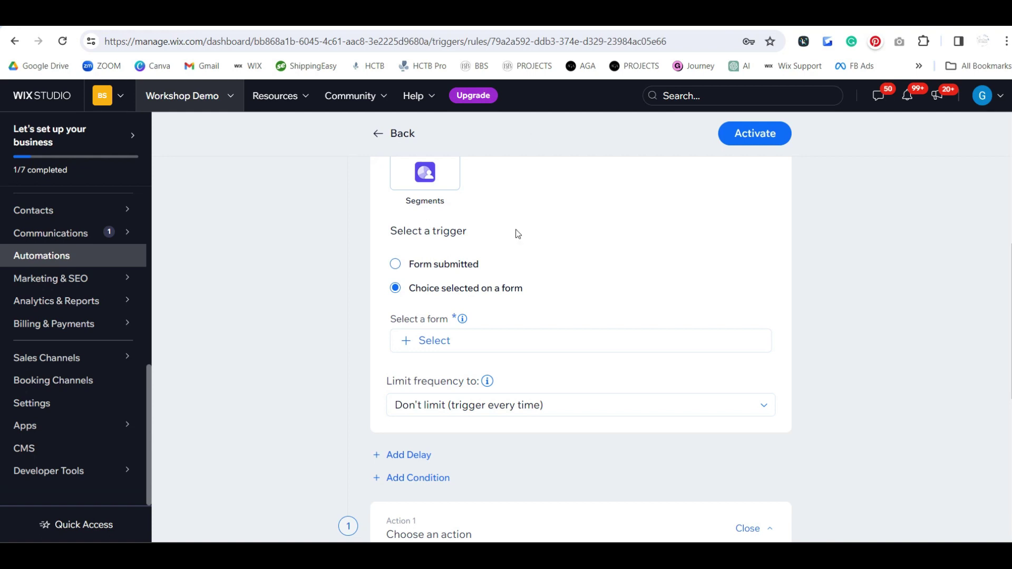
click(441, 266)
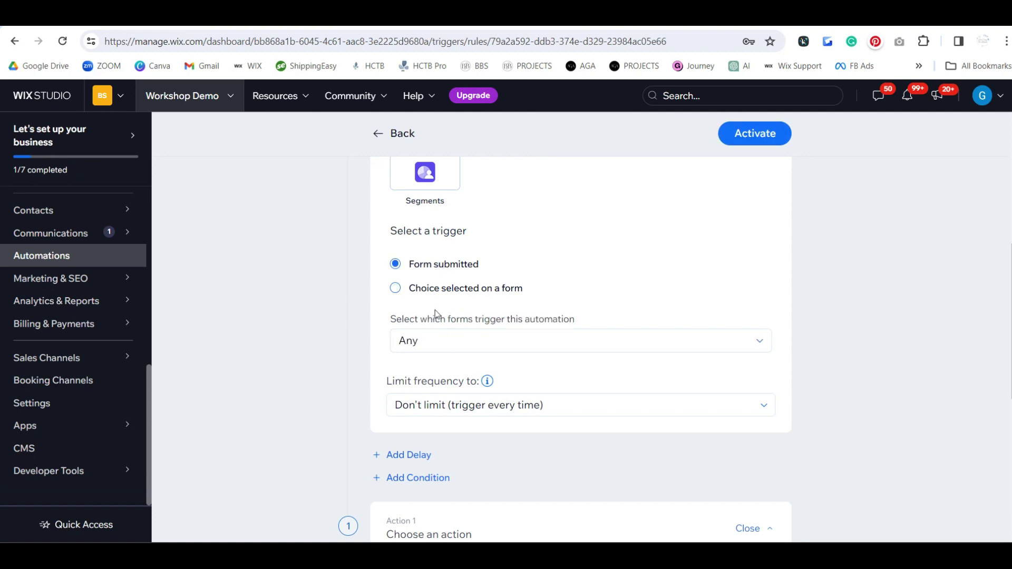
click(435, 343)
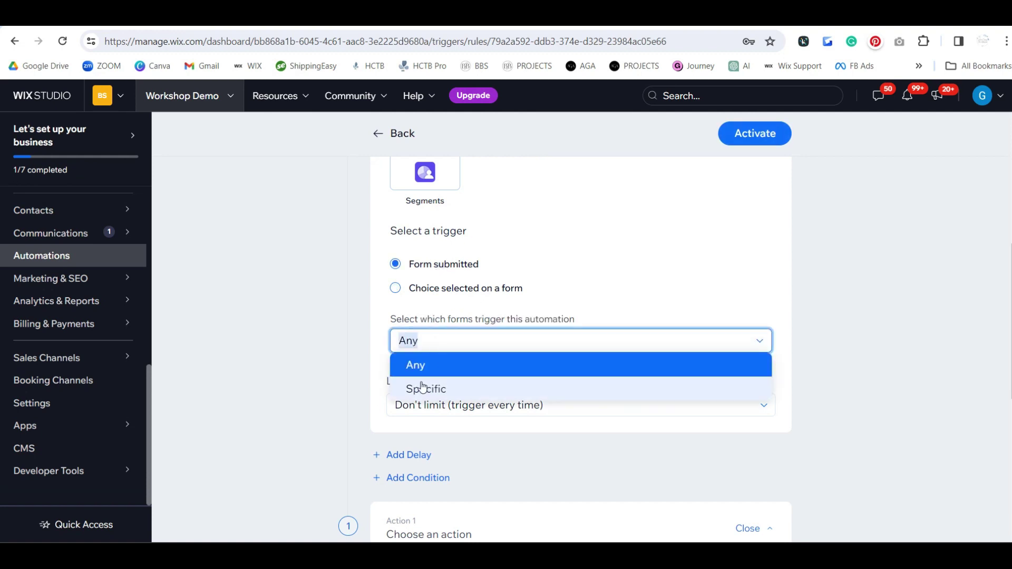
click(418, 389)
click(427, 369)
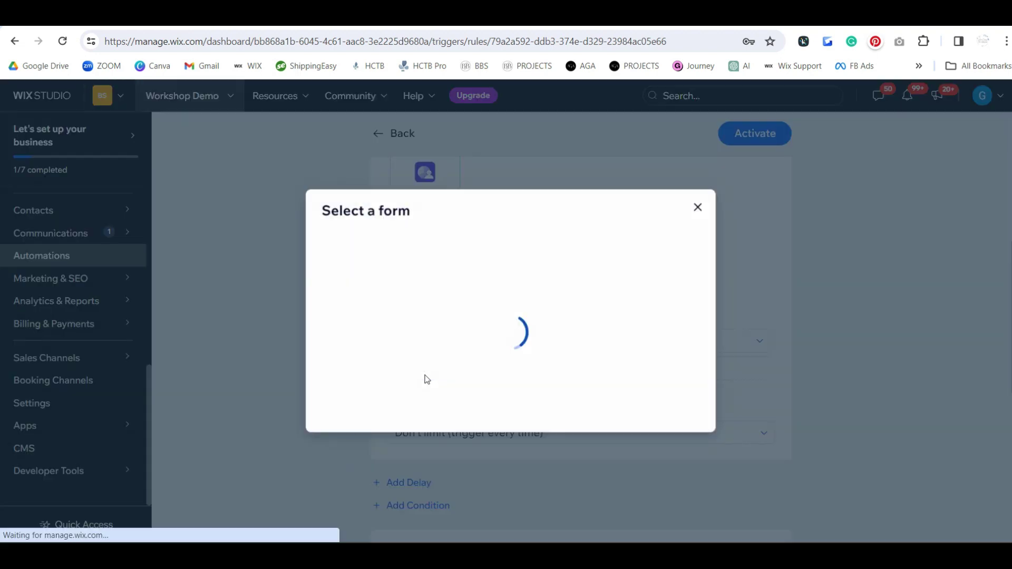
click(436, 362)
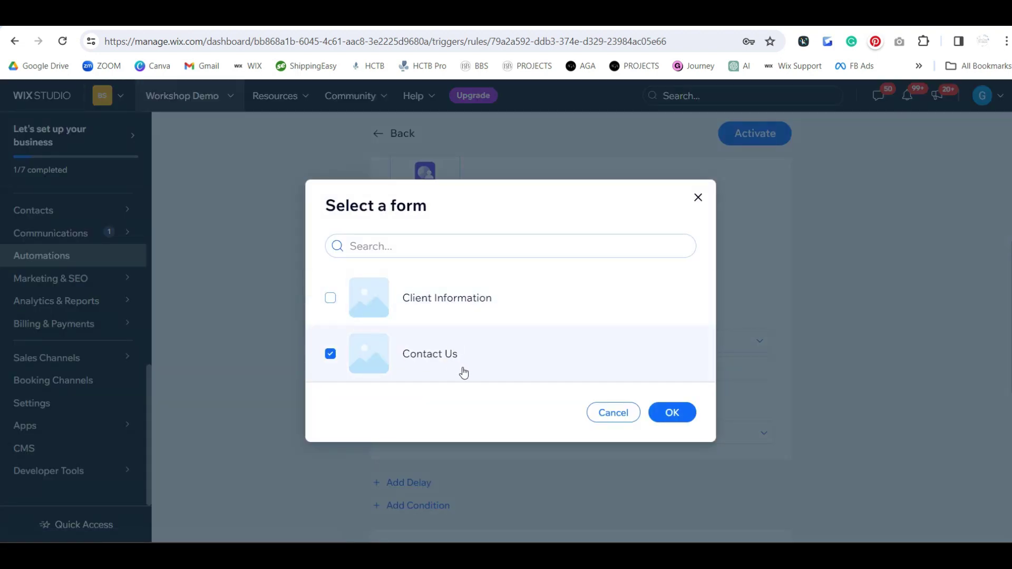
click(674, 415)
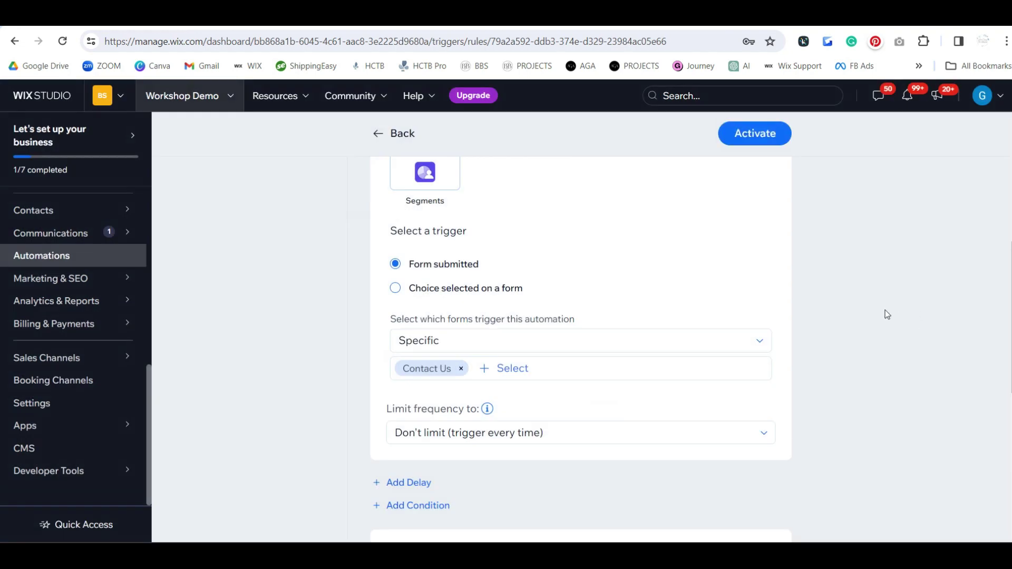
scroll(884, 311, down, 1)
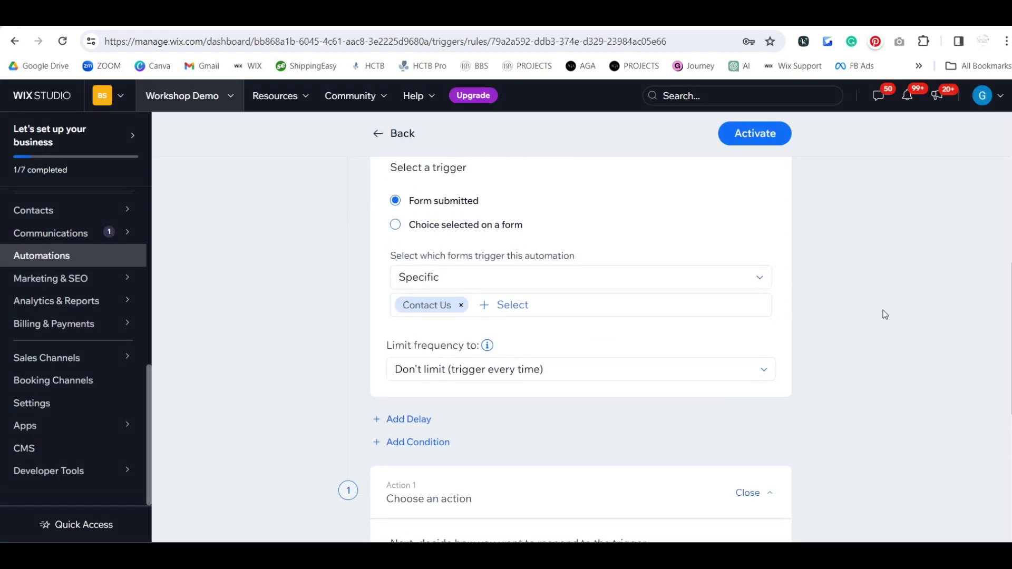
Examine the frequency limit options for the form trigger and review the rest of the trigger's settings.
click(529, 376)
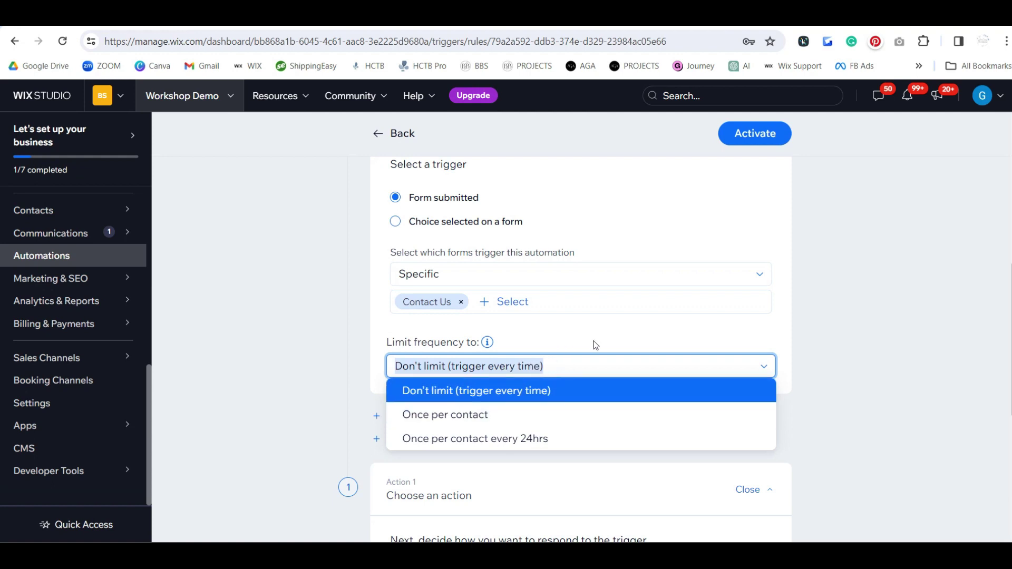
click(782, 349)
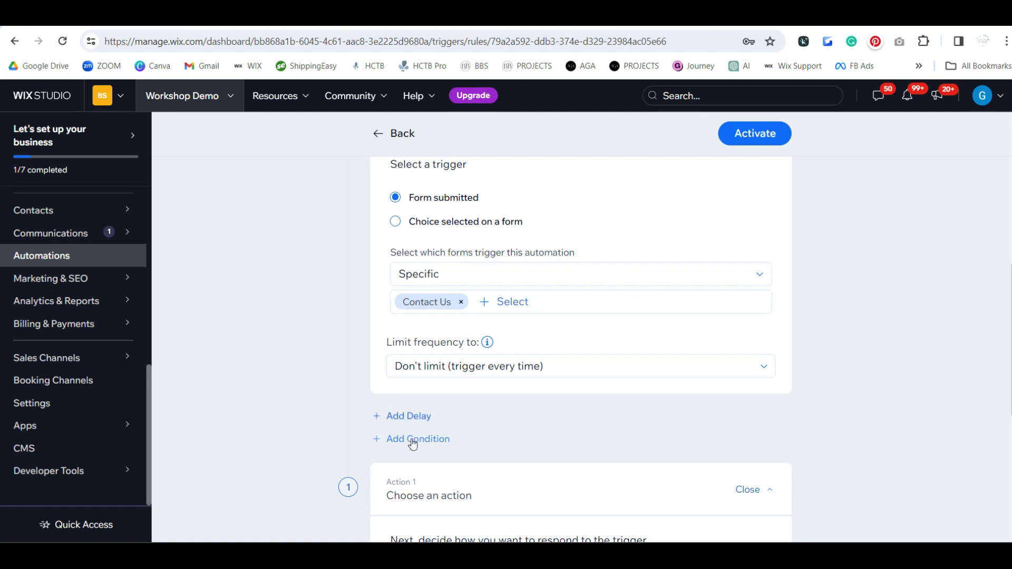
scroll(542, 414, up, 8)
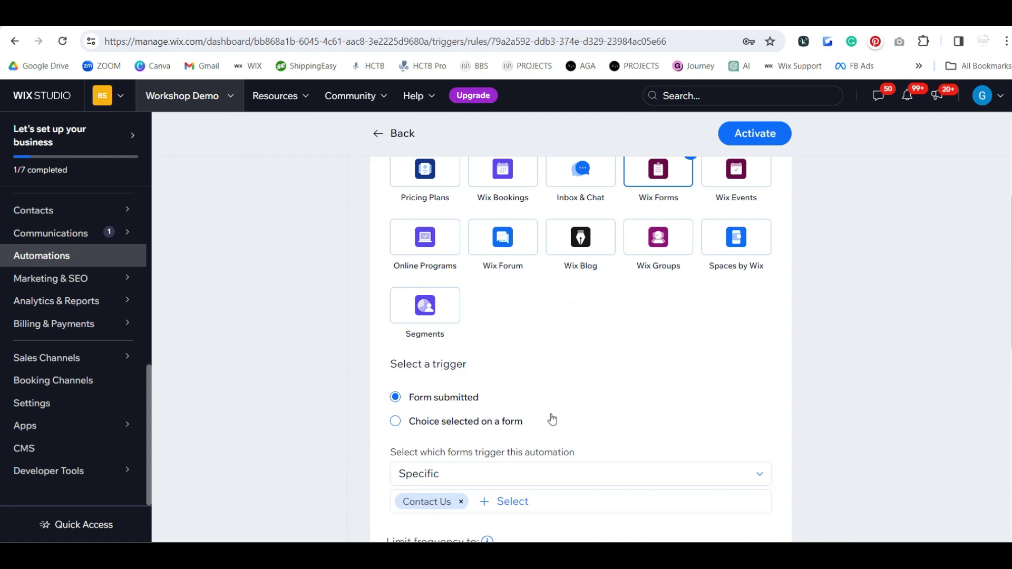
scroll(729, 404, down, 3)
scroll(741, 408, down, 3)
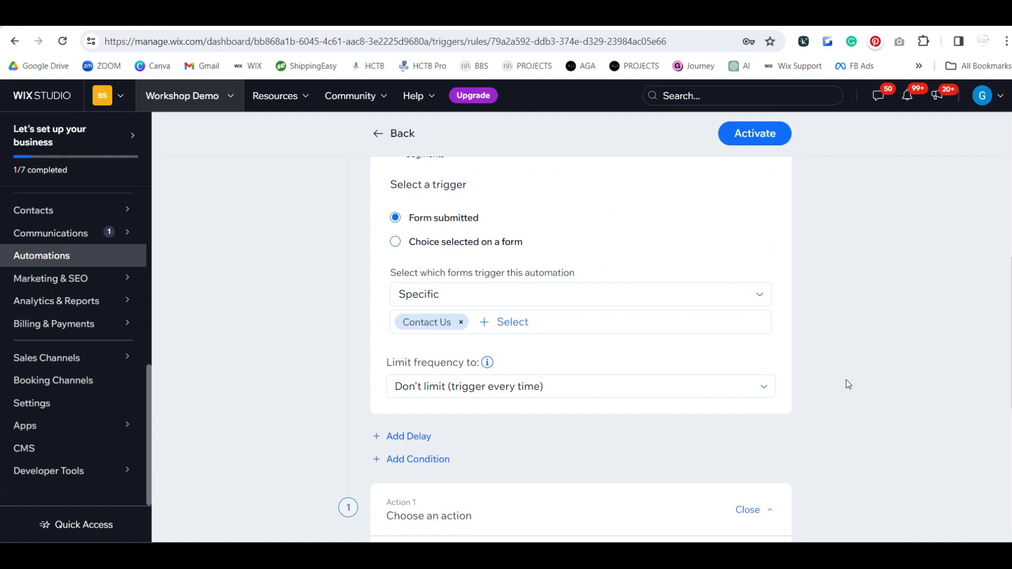
scroll(846, 379, down, 3)
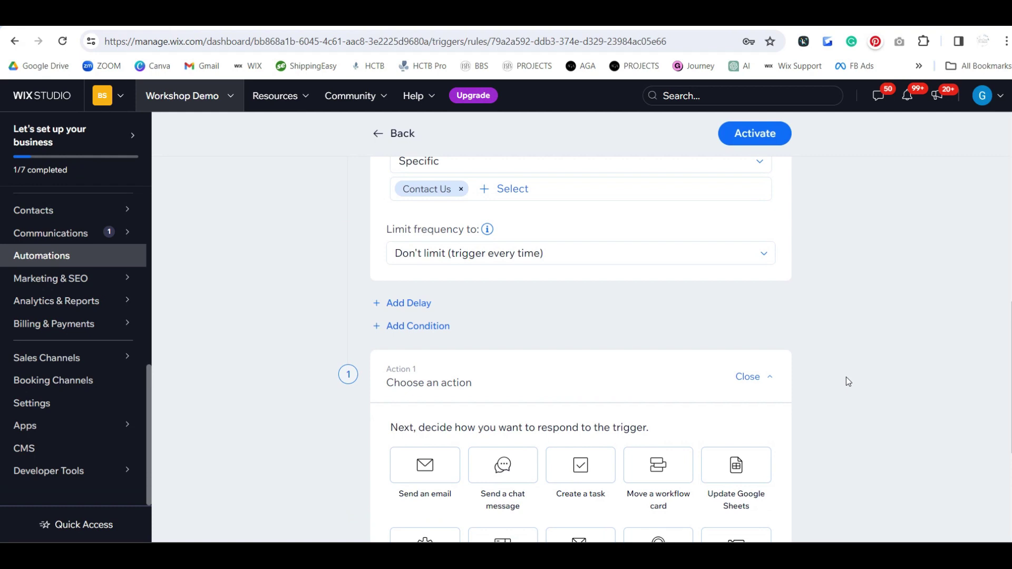
scroll(846, 376, down, 1)
scroll(846, 375, up, 5)
scroll(846, 375, up, 5)
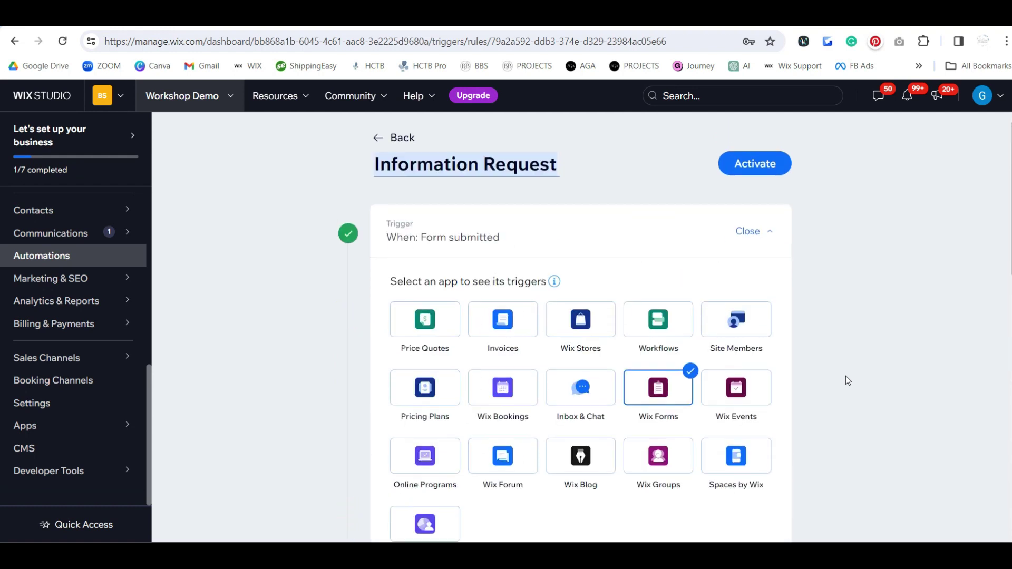
Set the automation's first action to Send an email.
scroll(837, 397, down, 10)
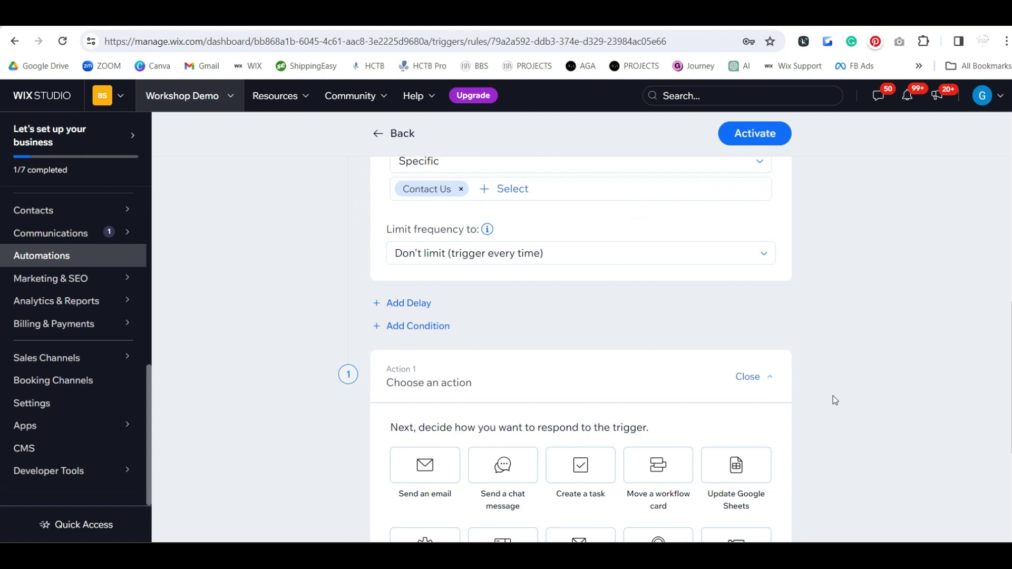
scroll(572, 361, down, 1)
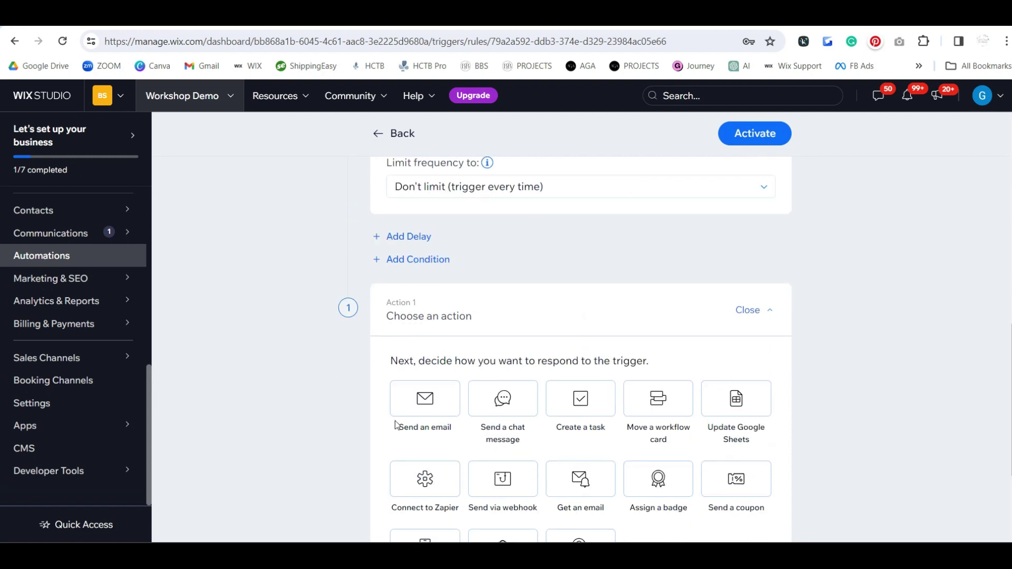
click(421, 411)
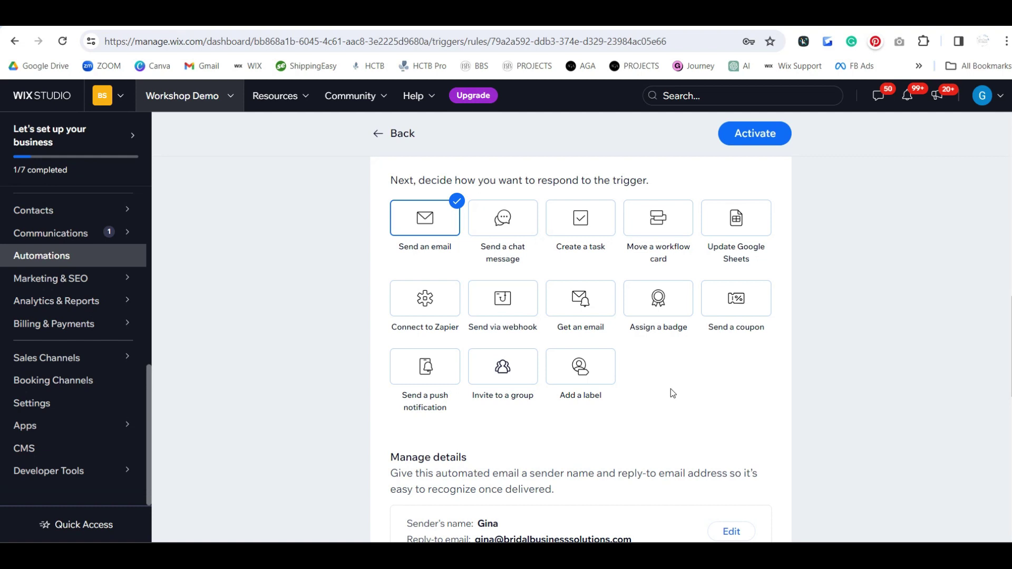
Open the automated email's template for editing and change its subject line to "Test Email".
scroll(670, 390, down, 3)
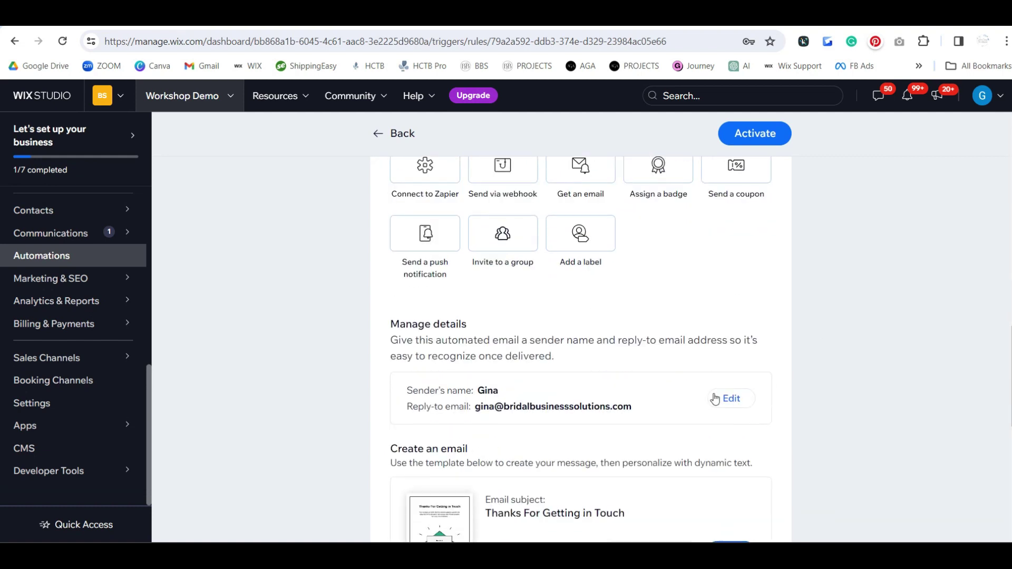
scroll(642, 395, down, 3)
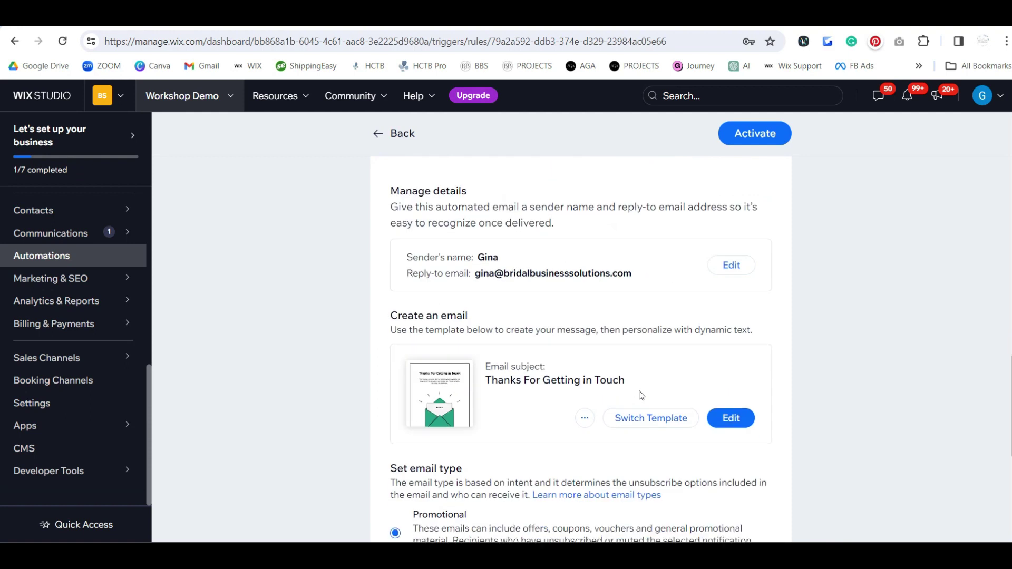
scroll(642, 396, down, 1)
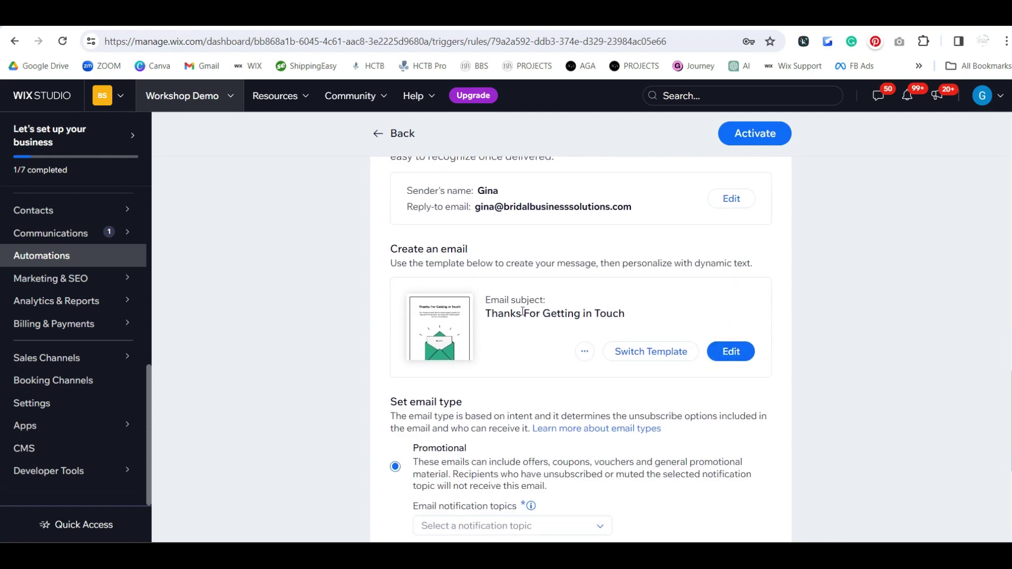
click(728, 357)
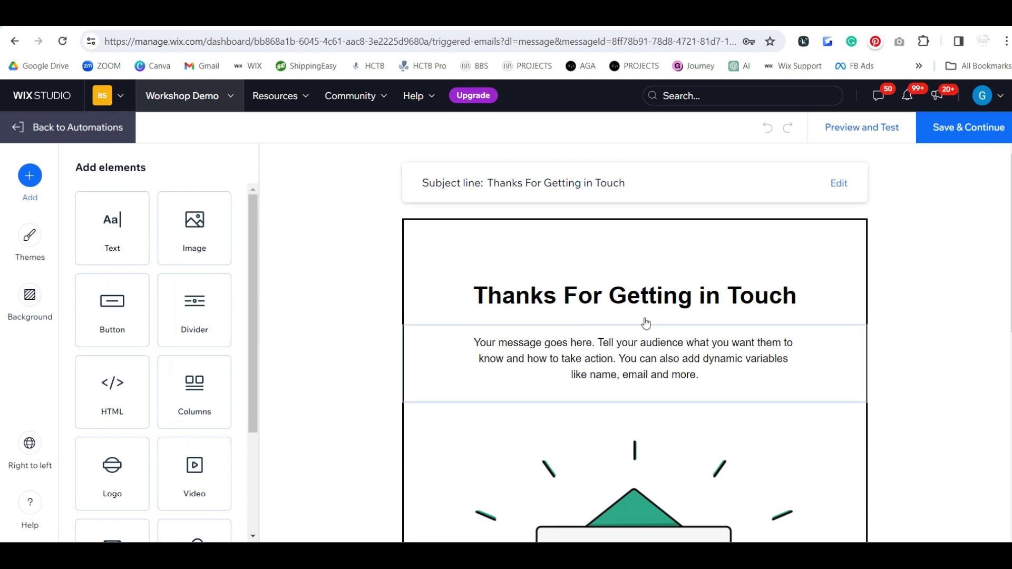
click(838, 186)
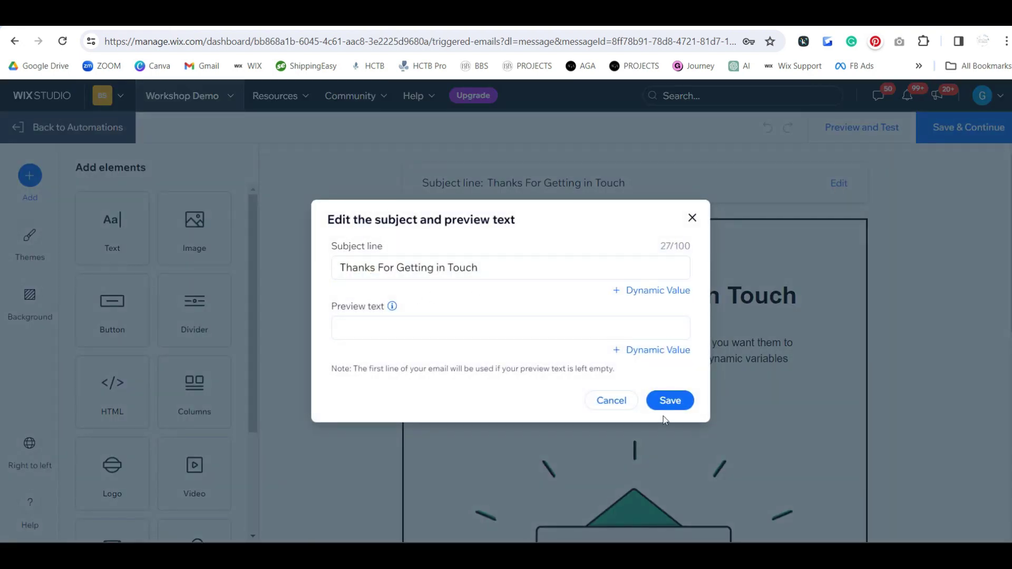
click(505, 270)
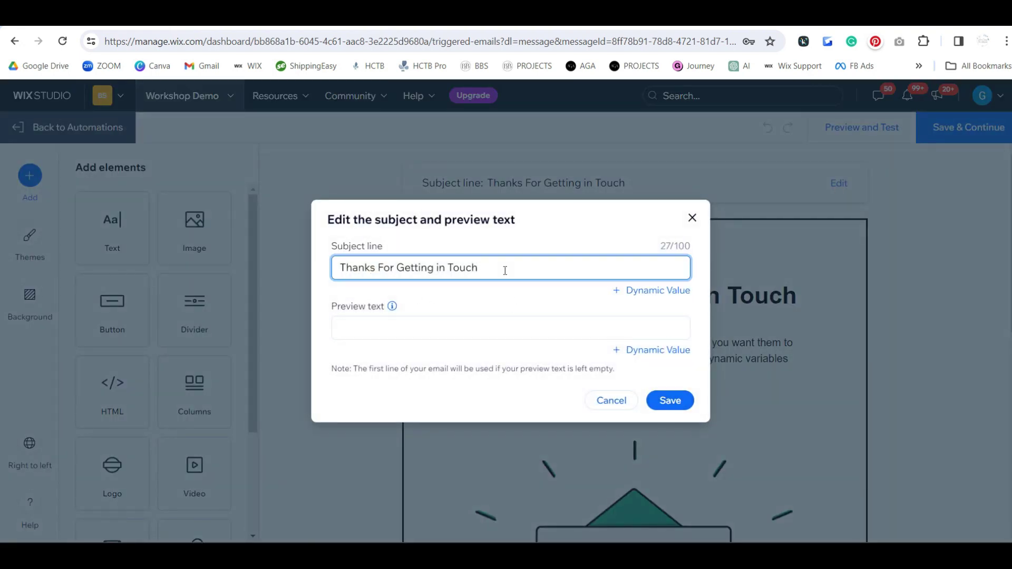
key(ctrl+a)
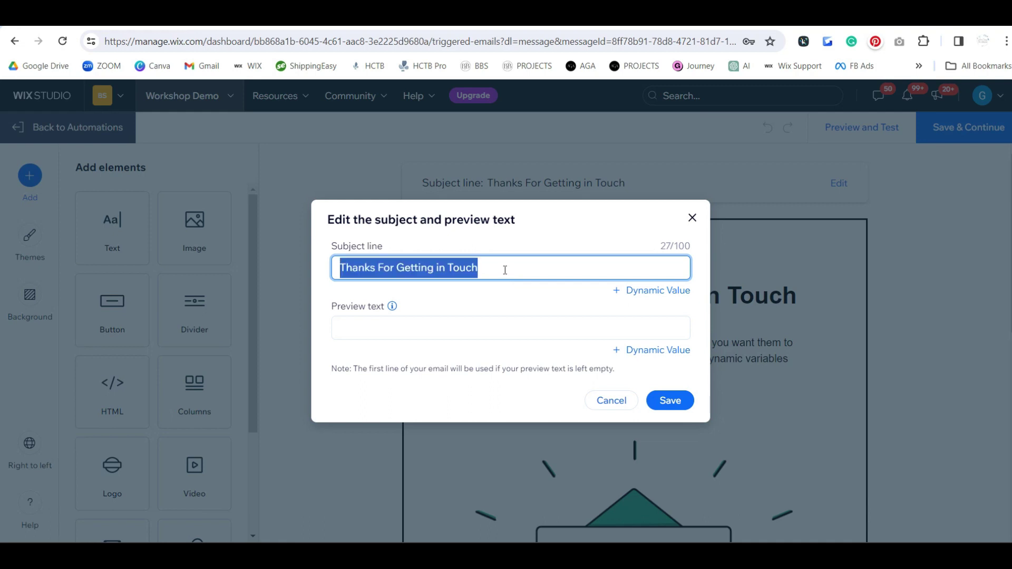
text(Test Email)
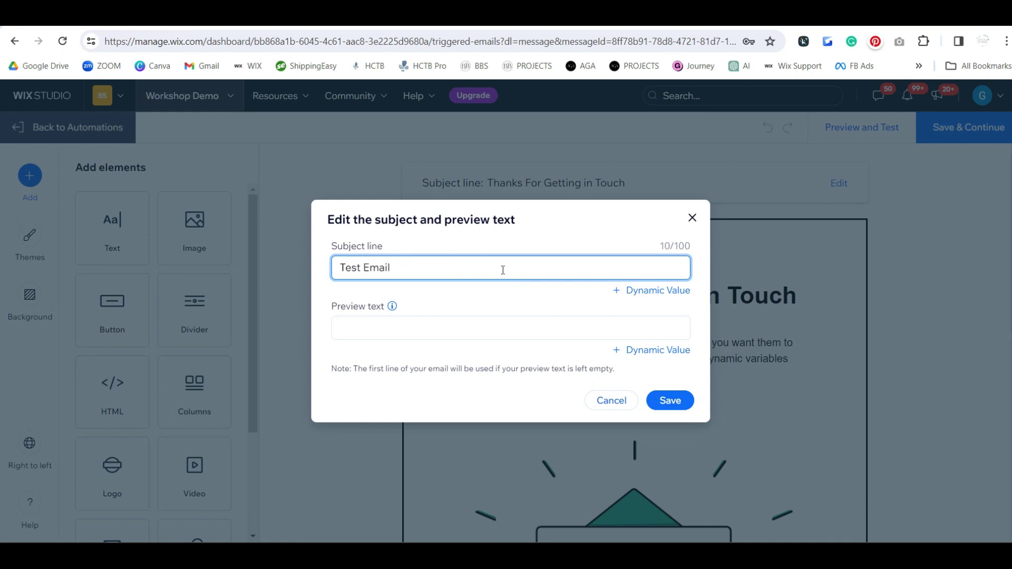
click(669, 401)
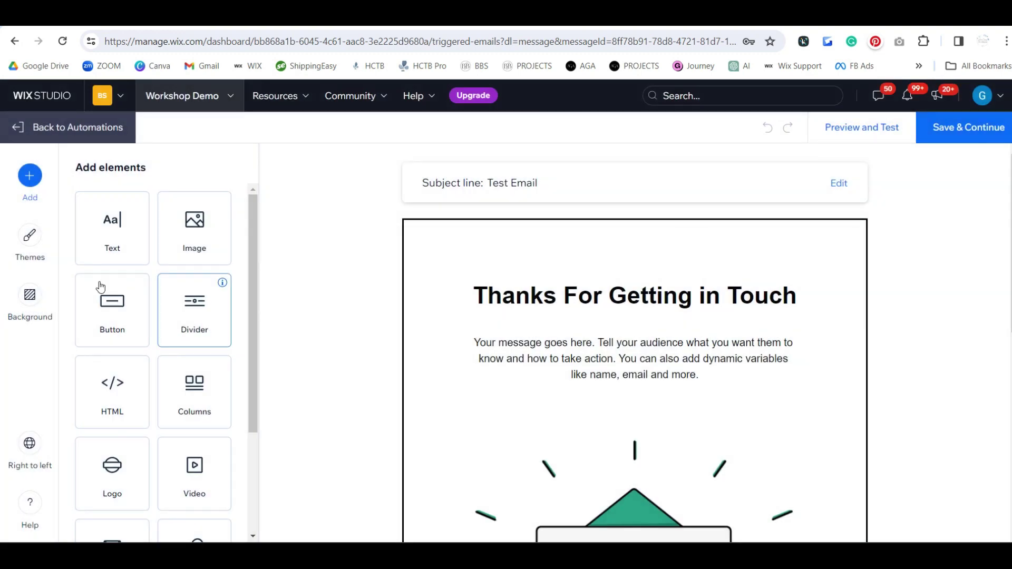
Apply the Basic theme to the email and set the inner background's border width to 0 px.
click(32, 259)
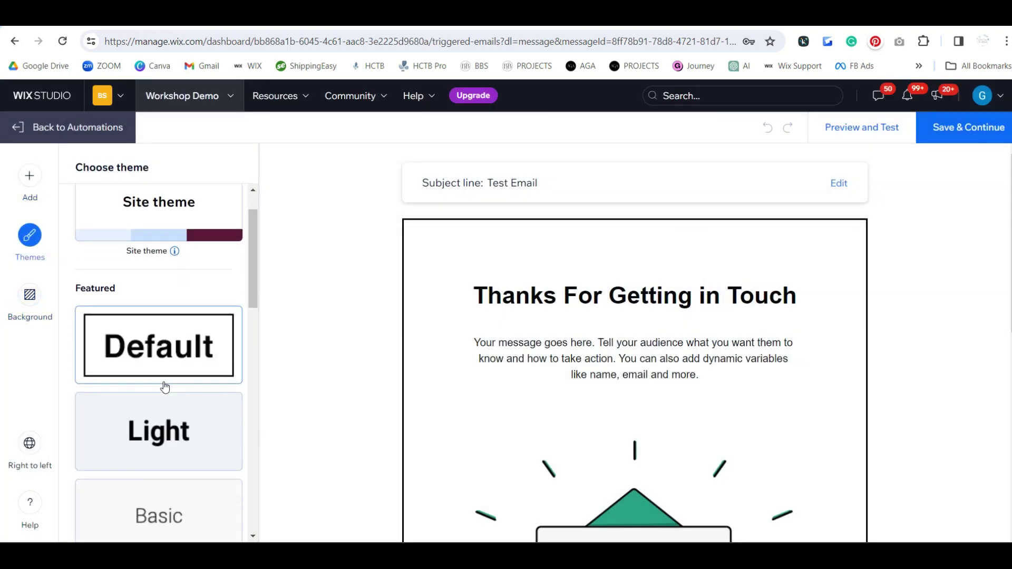
scroll(163, 384, down, 1)
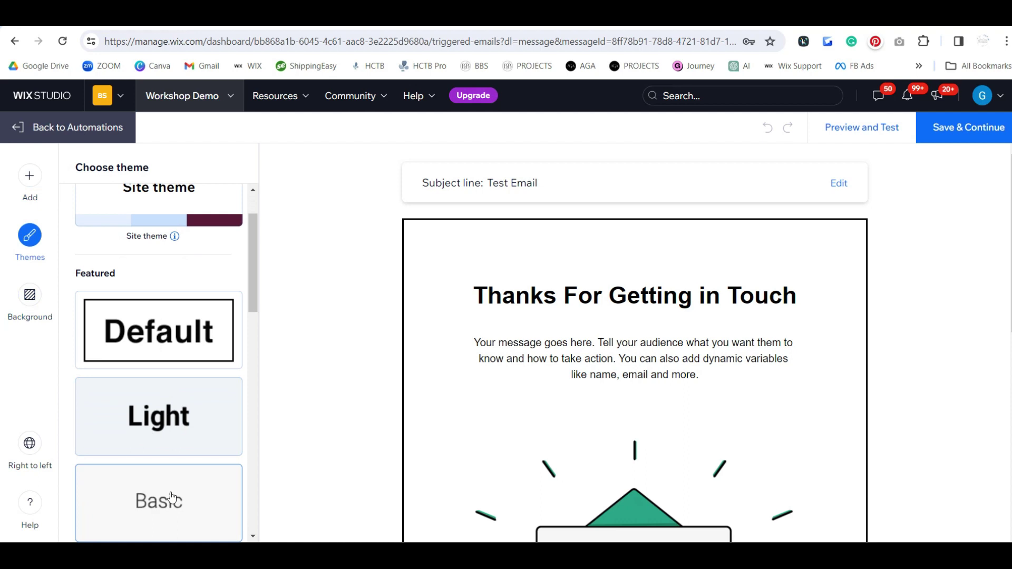
click(20, 323)
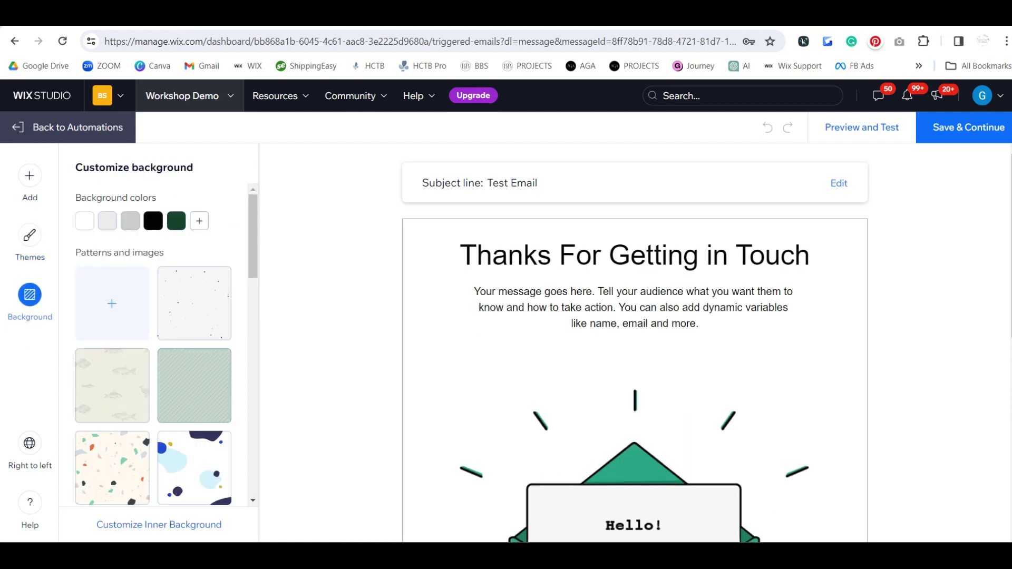
click(158, 518)
drag(86, 326, 60, 329)
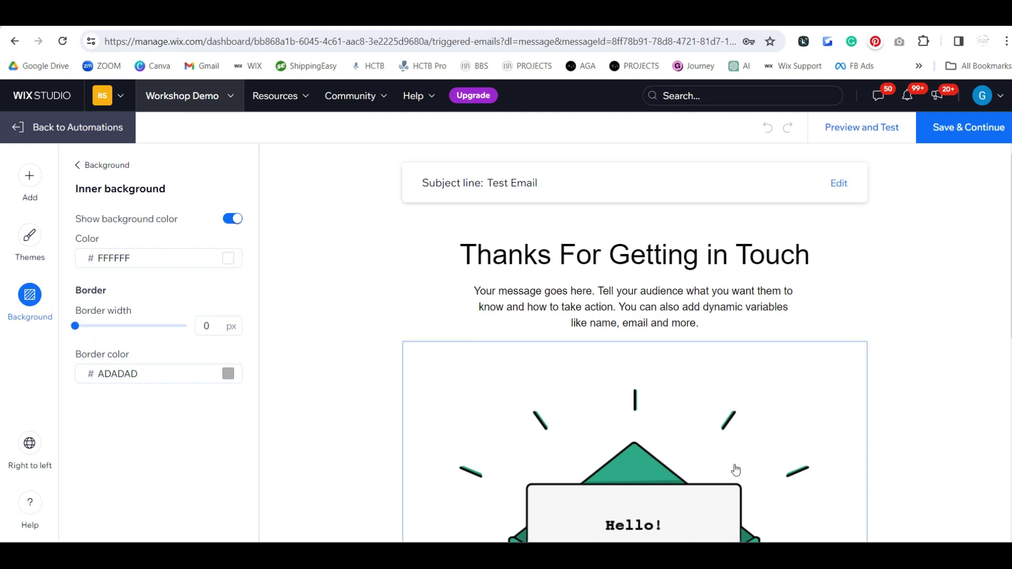
Delete the envelope image from the email body.
scroll(734, 468, down, 1)
click(838, 445)
click(886, 395)
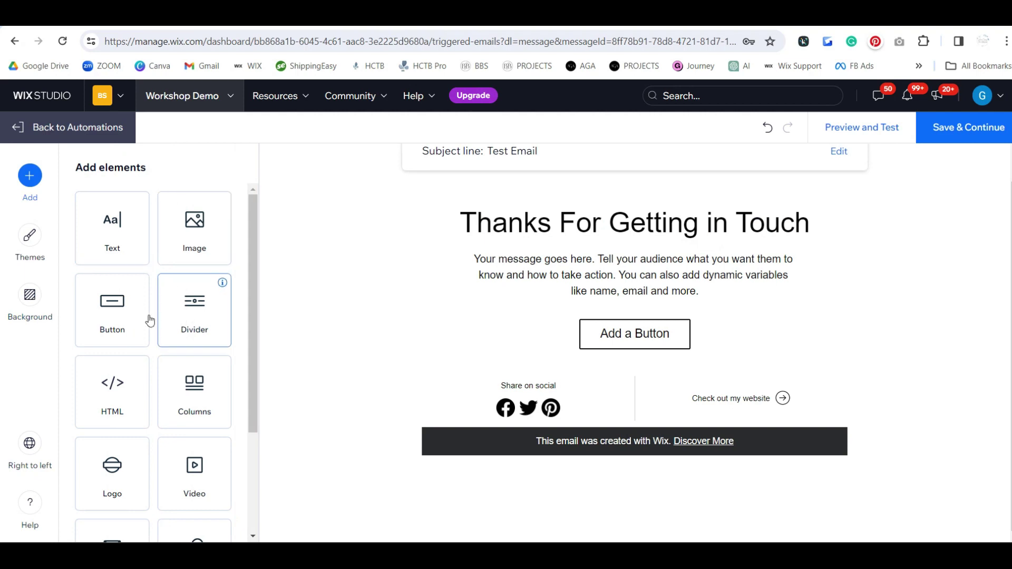
scroll(196, 395, down, 1)
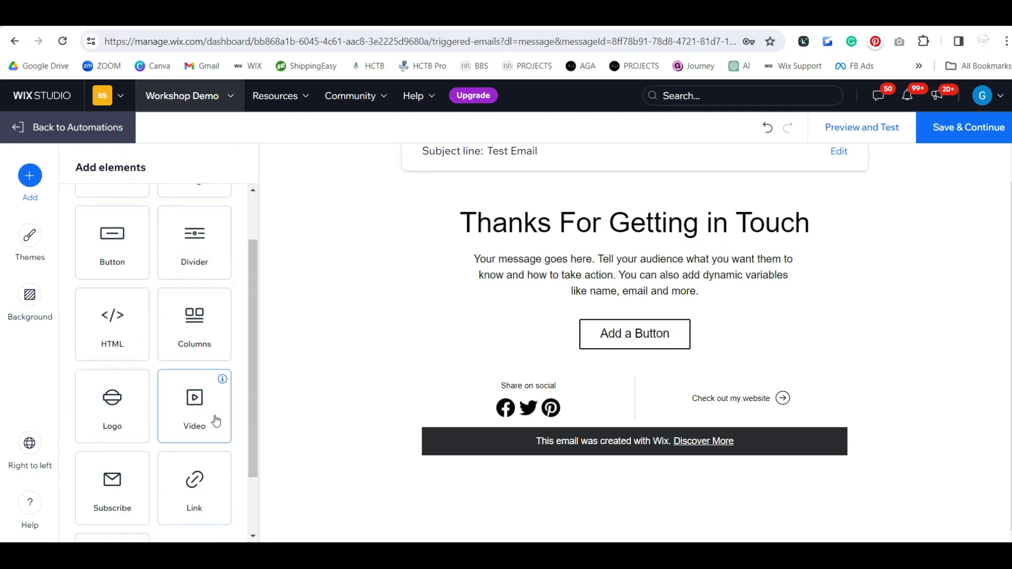
scroll(145, 406, down, 2)
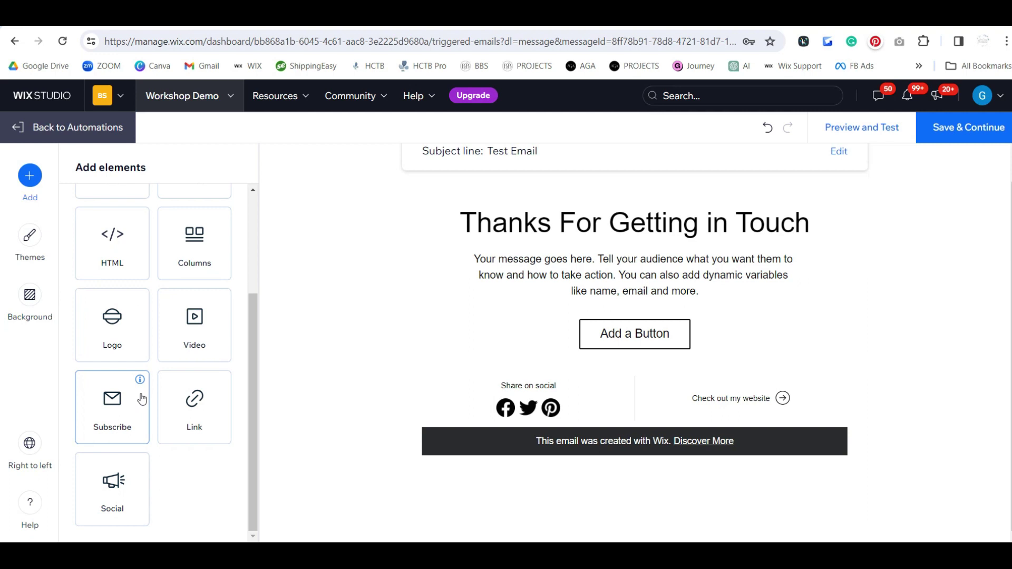
scroll(145, 403, up, 3)
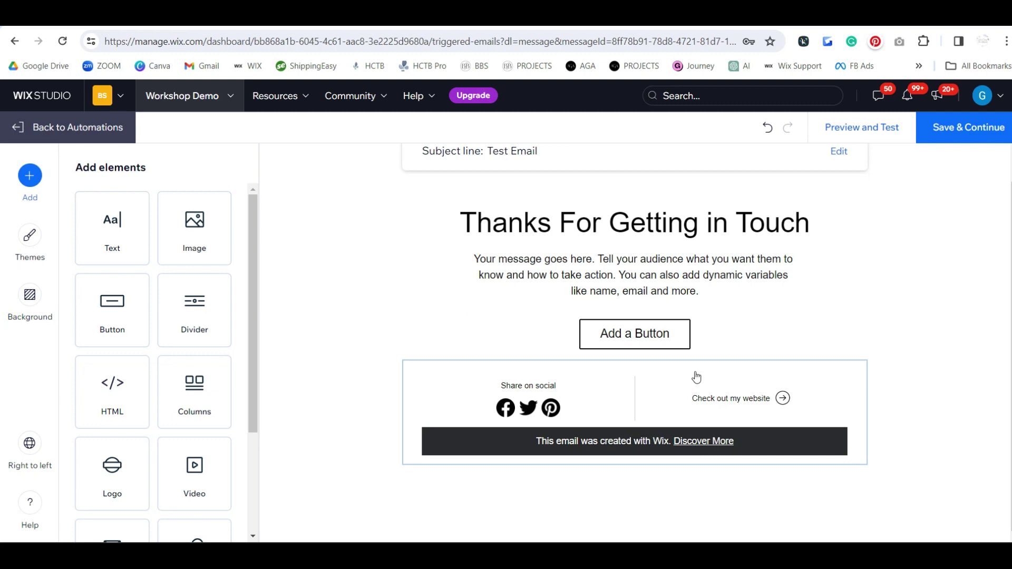
Left-align the message paragraph below the "Thanks For Getting in Touch" heading.
click(645, 280)
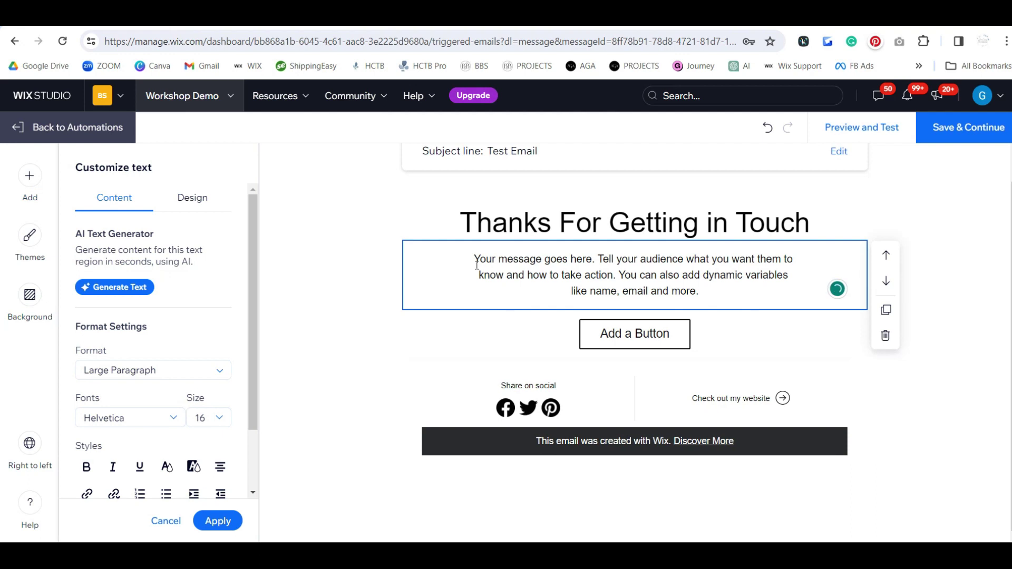
drag(473, 257, 775, 288)
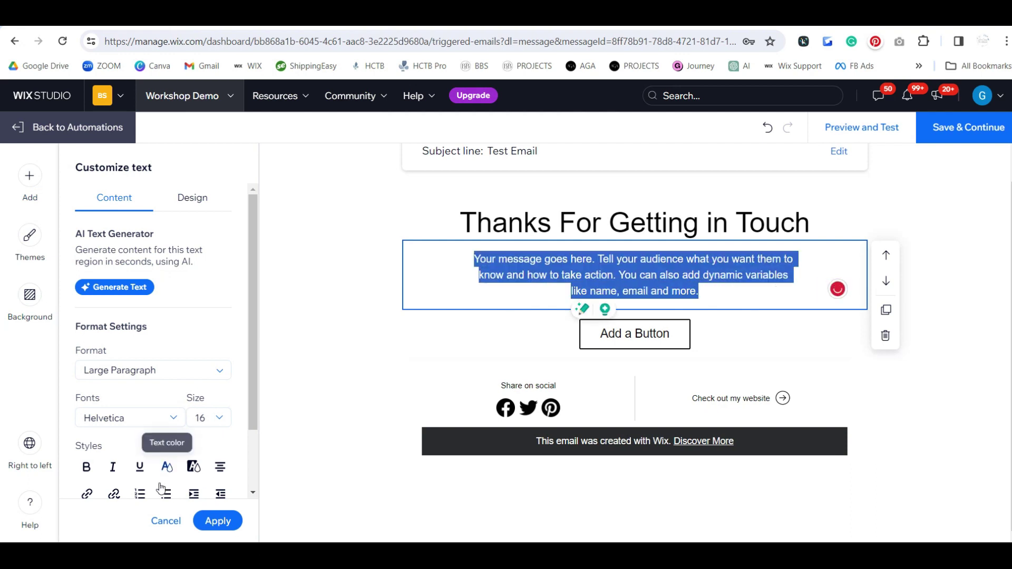
scroll(204, 404, down, 2)
click(222, 397)
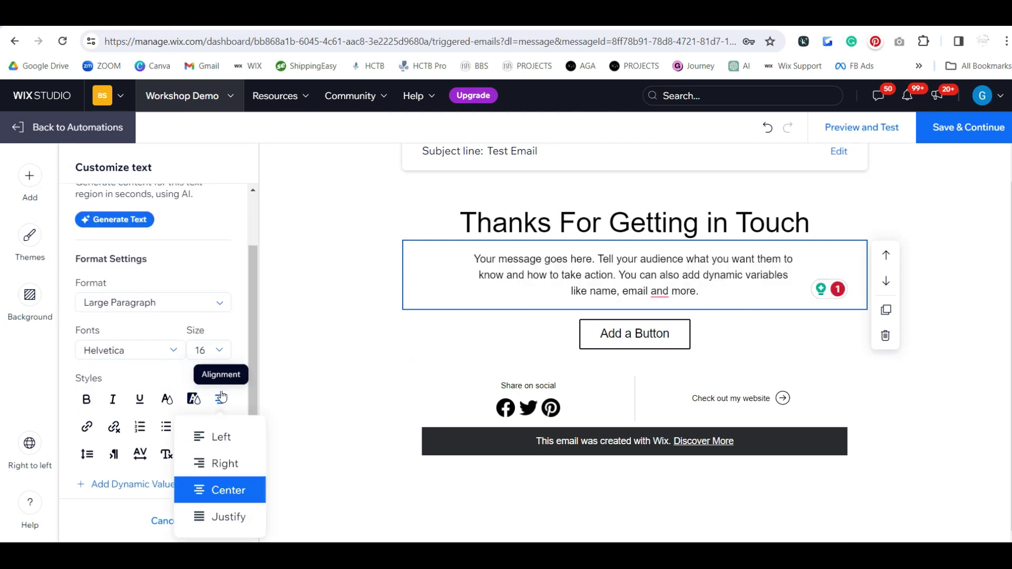
click(222, 435)
Insert a greeting line starting with "Hey" above the message paragraph, separated by a blank line.
click(430, 260)
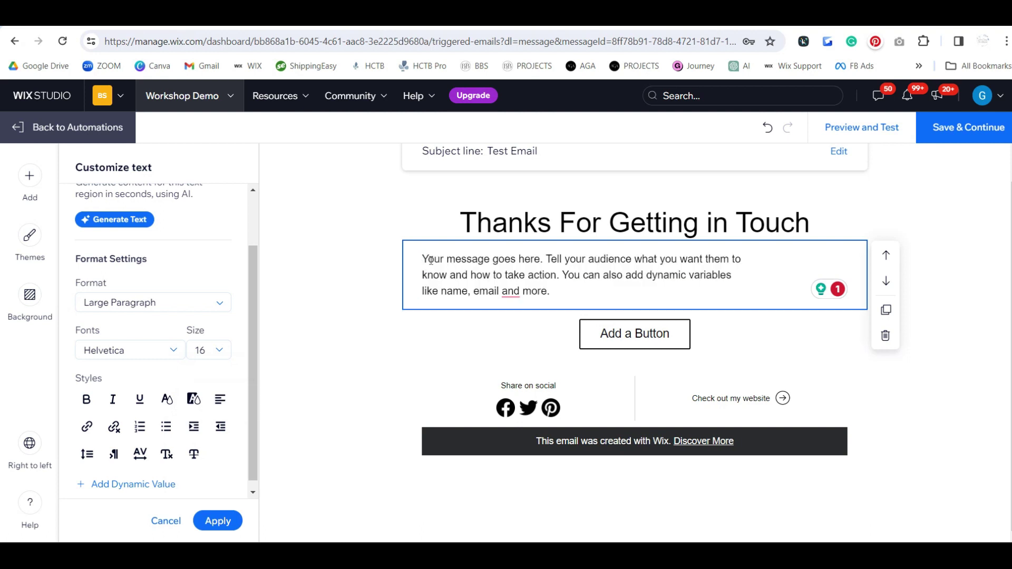
key(Return)
key(Return)
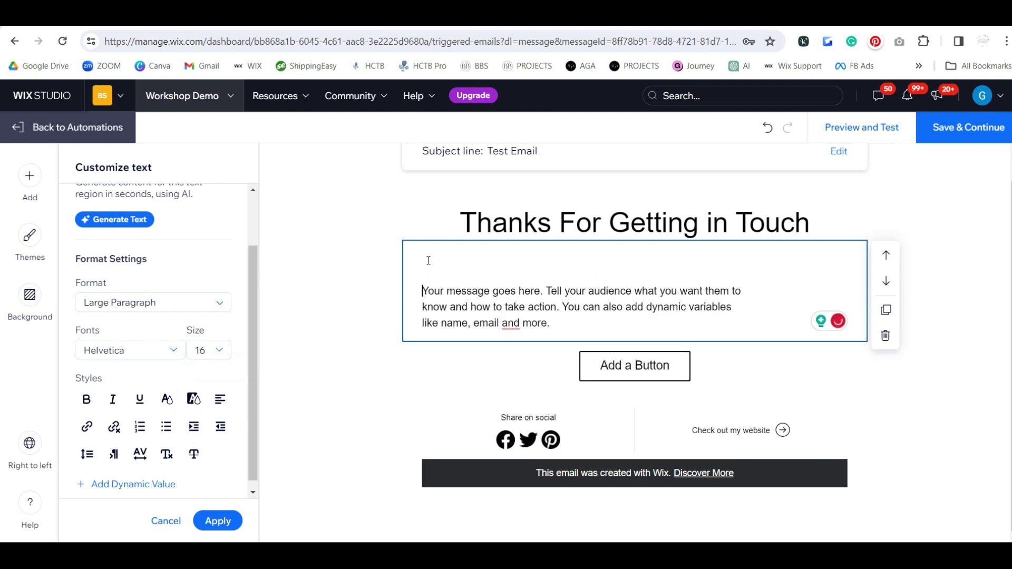
text(Hey)
Insert the Contact first name dynamic value after "Hey" in the message, with "There" as its fallback text.
scroll(177, 345, down, 1)
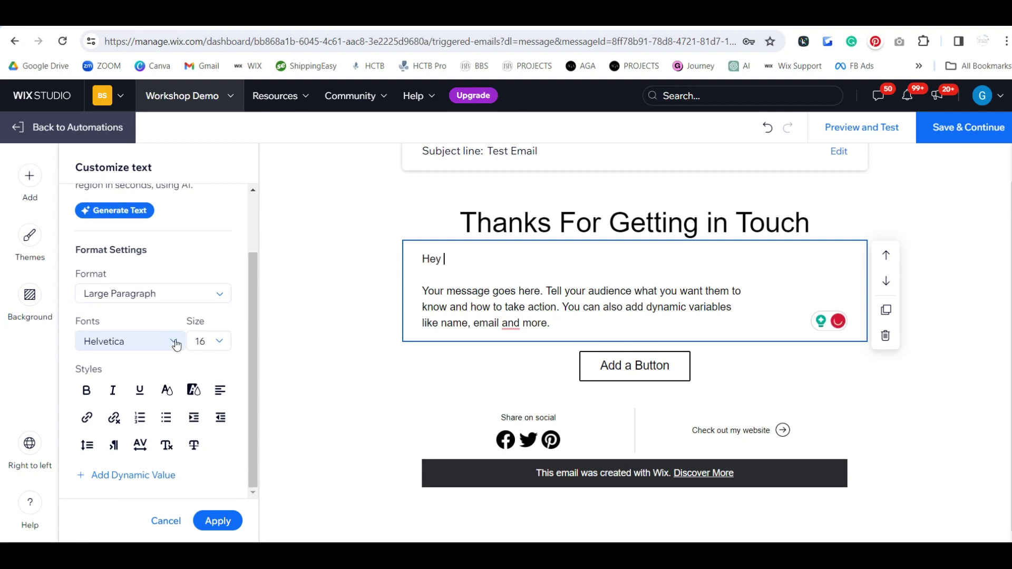
click(149, 476)
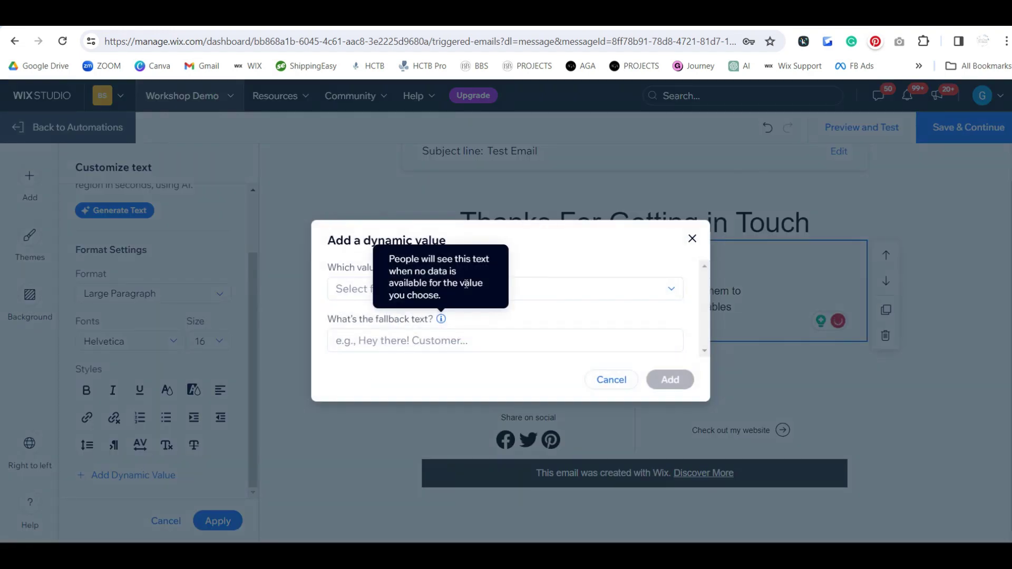
click(567, 288)
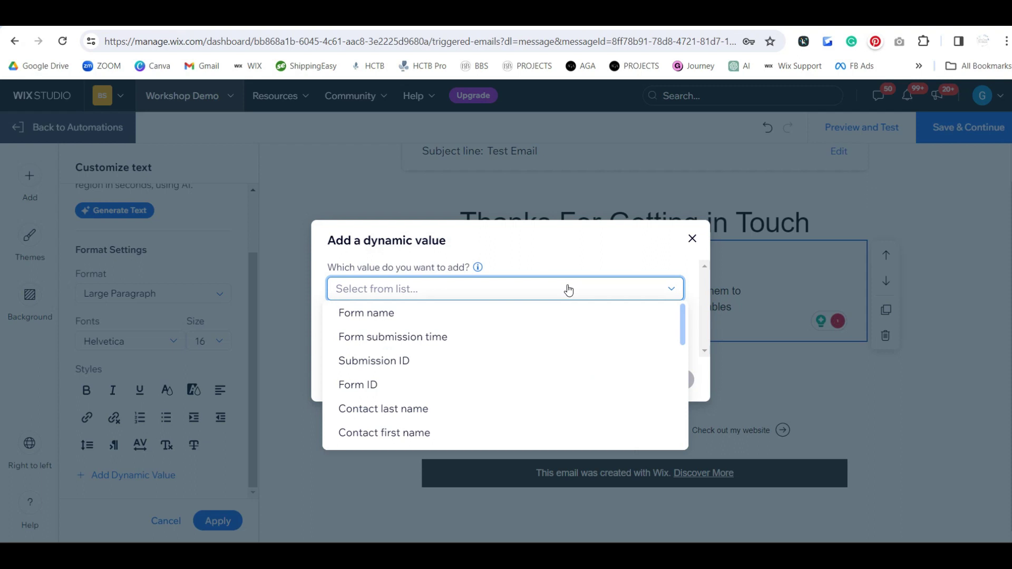
click(418, 432)
click(399, 344)
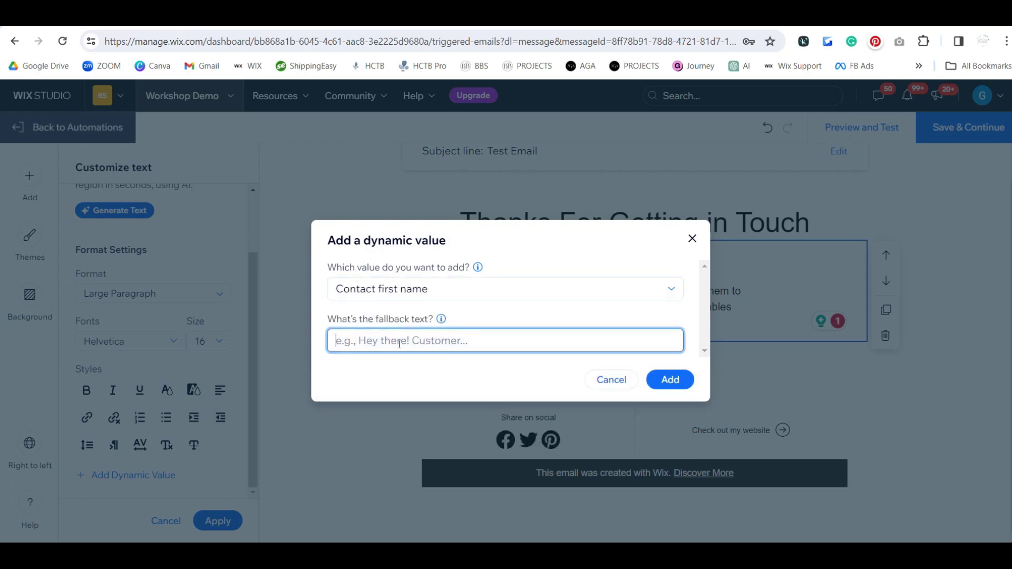
text(There)
click(673, 381)
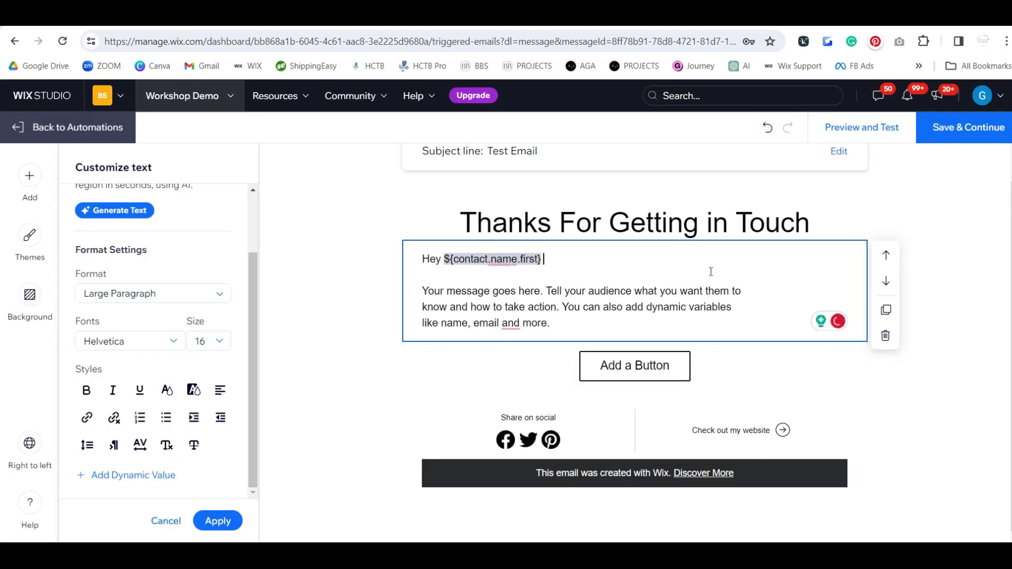
Preview the email in the mobile and desktop layouts, then return to editing.
scroll(712, 269, up, 1)
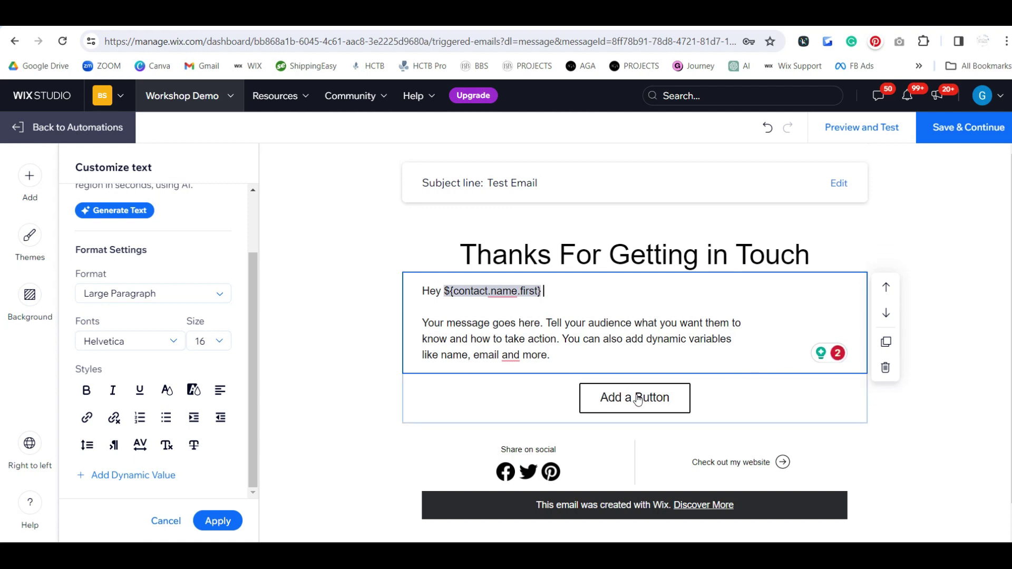
click(857, 139)
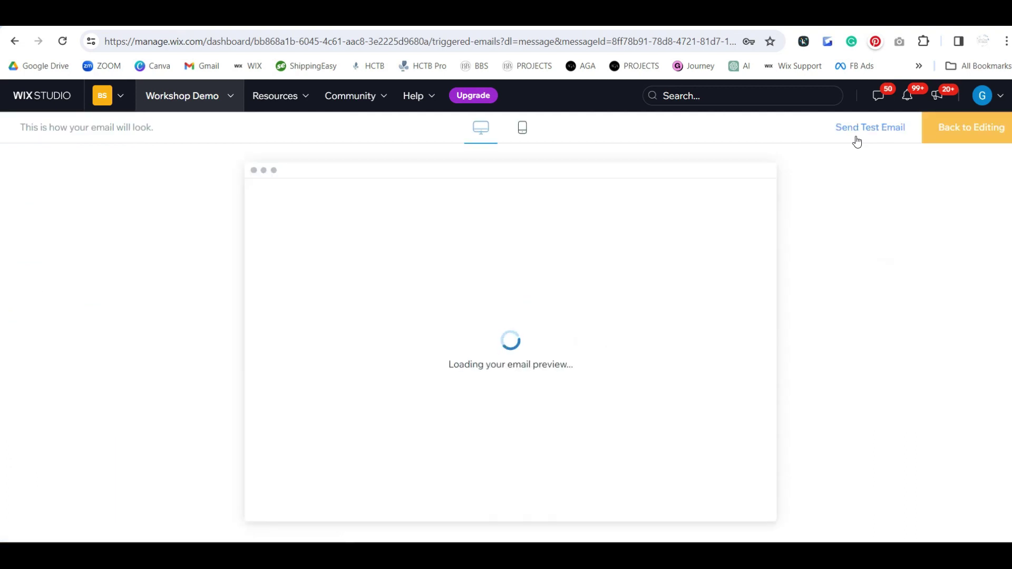
click(522, 136)
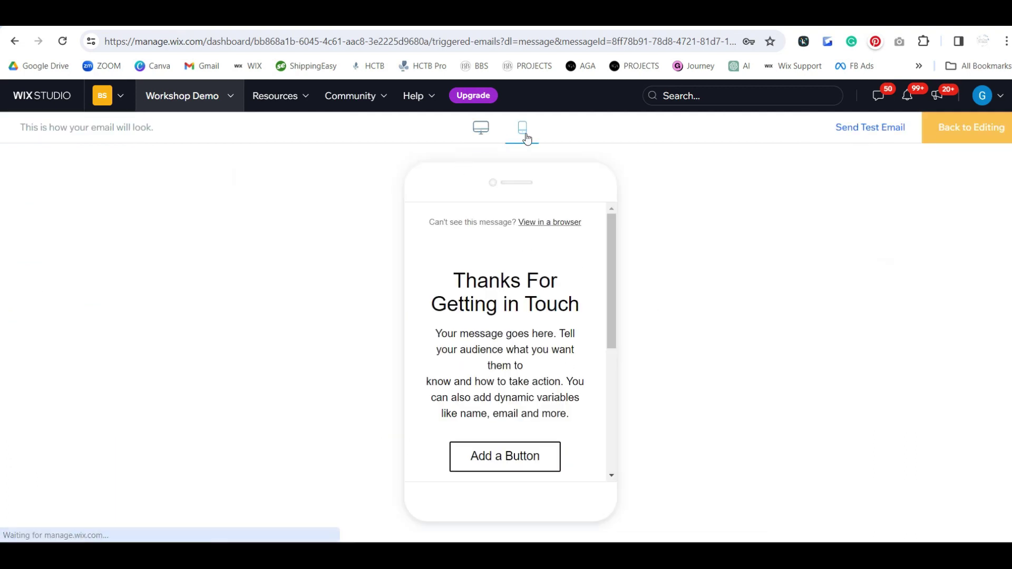
click(488, 136)
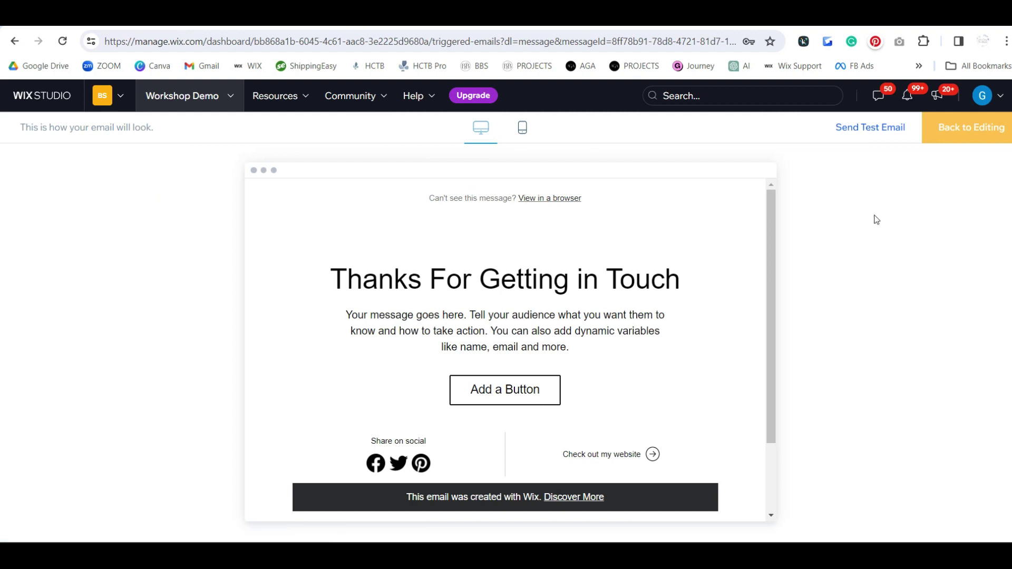
click(969, 141)
scroll(887, 314, down, 1)
scroll(886, 314, up, 1)
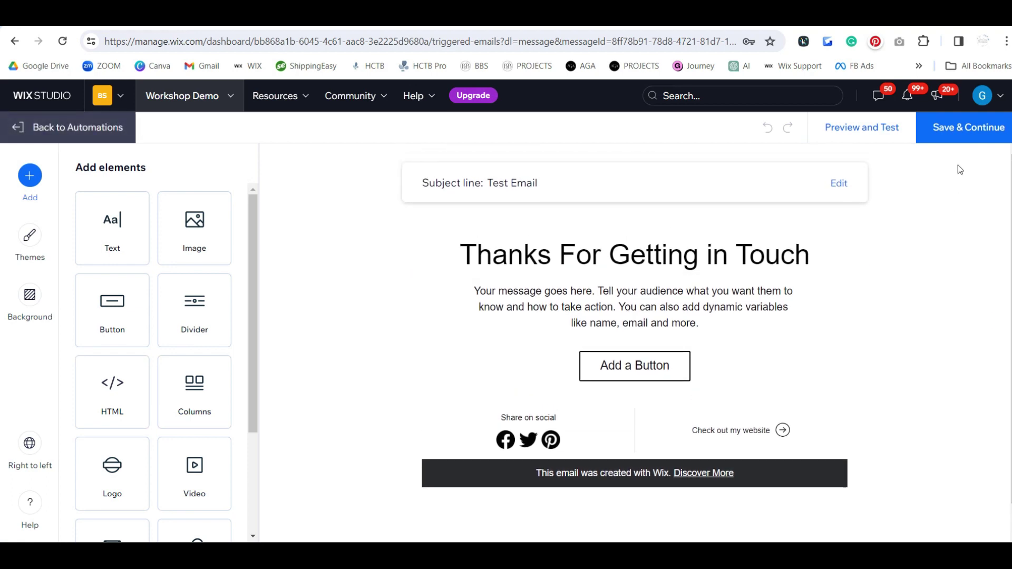
Save the email and set its type to Business transactional with the Marketplace submission tracking notification topic.
click(960, 145)
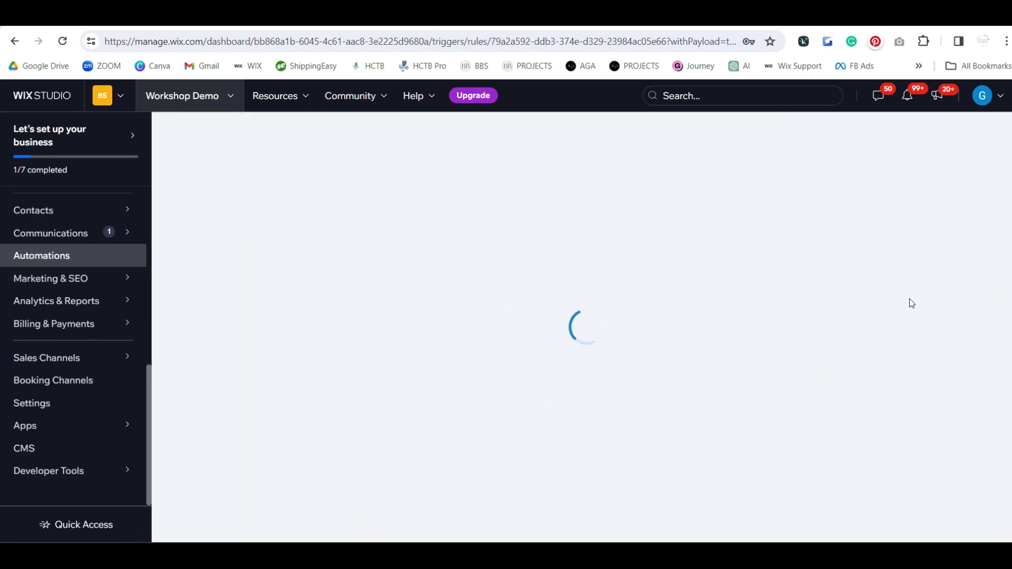
scroll(752, 323, down, 10)
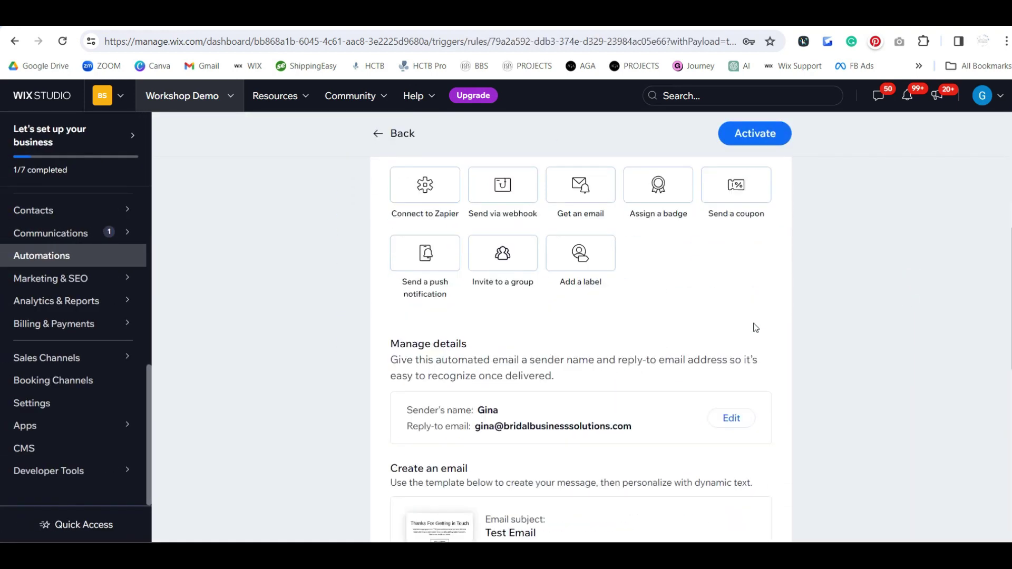
scroll(756, 327, down, 3)
scroll(316, 409, up, 5)
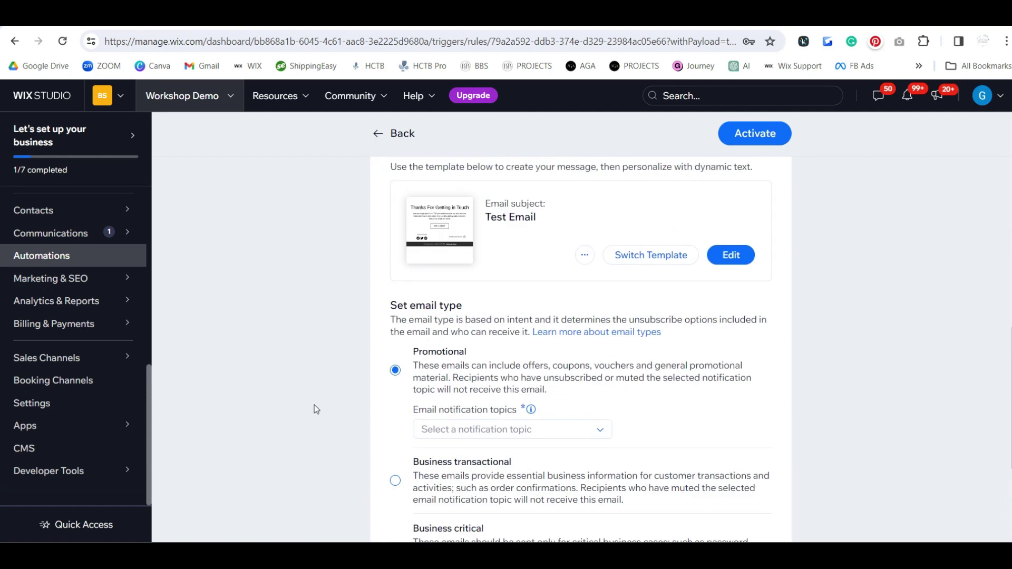
scroll(536, 380, down, 2)
scroll(536, 380, down, 1)
click(456, 344)
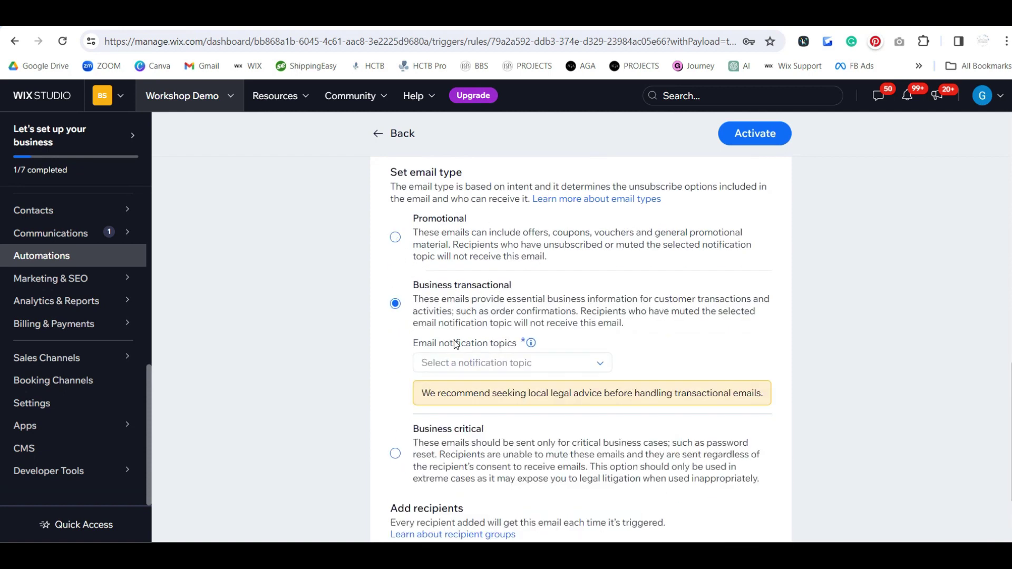
click(478, 358)
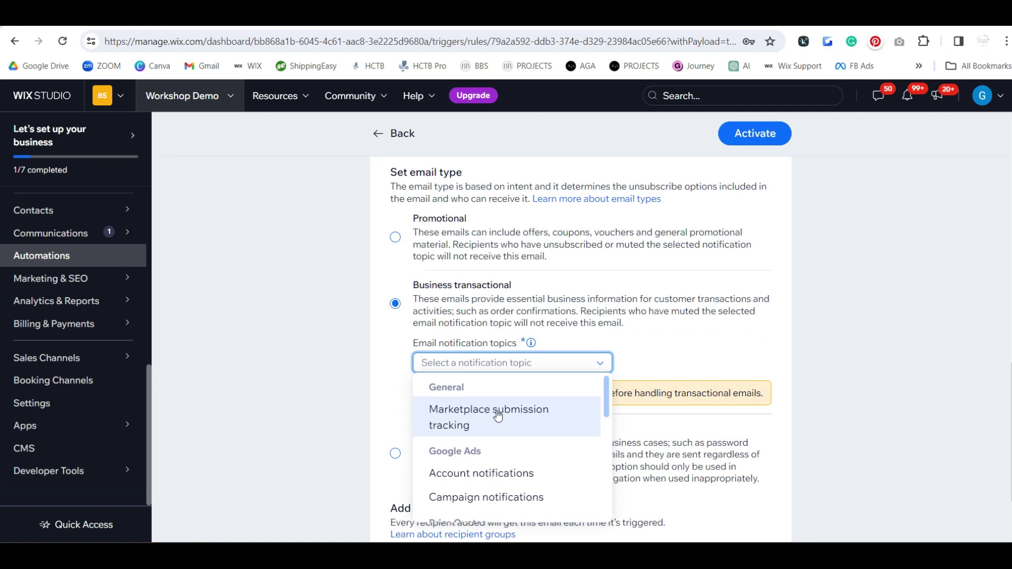
click(501, 409)
Check the remaining email type and recipient settings, then activate the automation and review it in the automations list.
scroll(580, 369, down, 1)
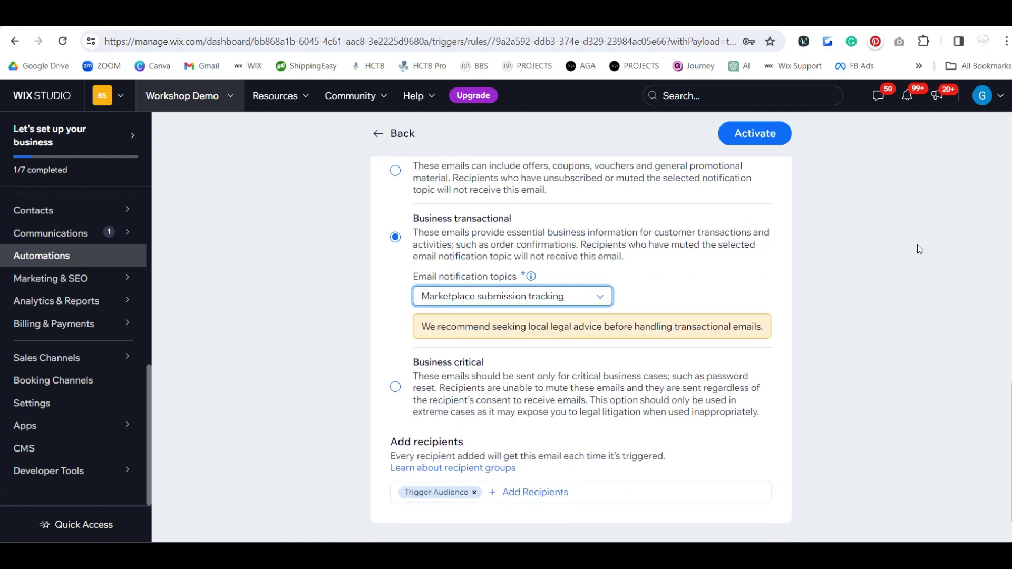
scroll(496, 229, up, 1)
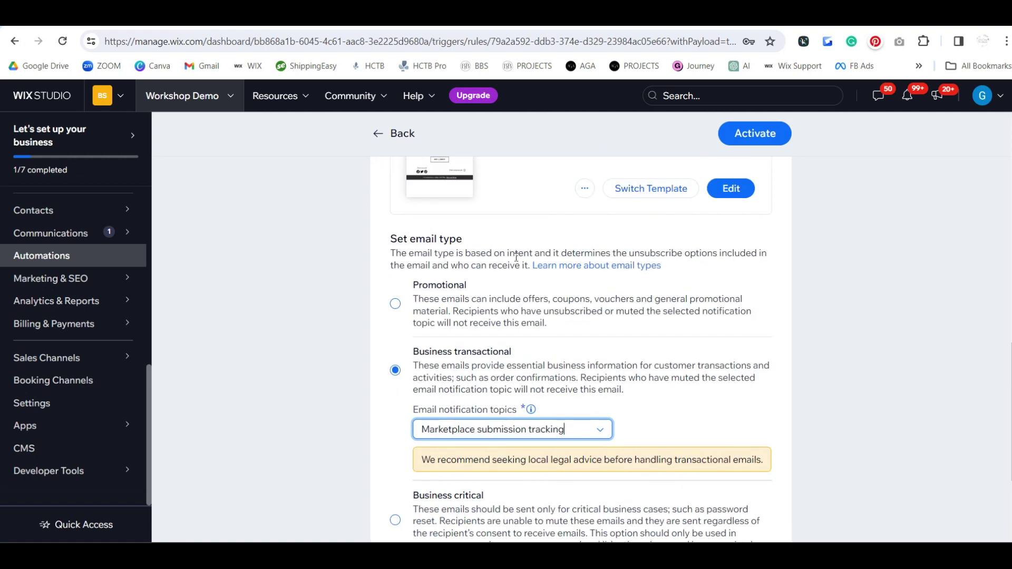
scroll(516, 257, down, 3)
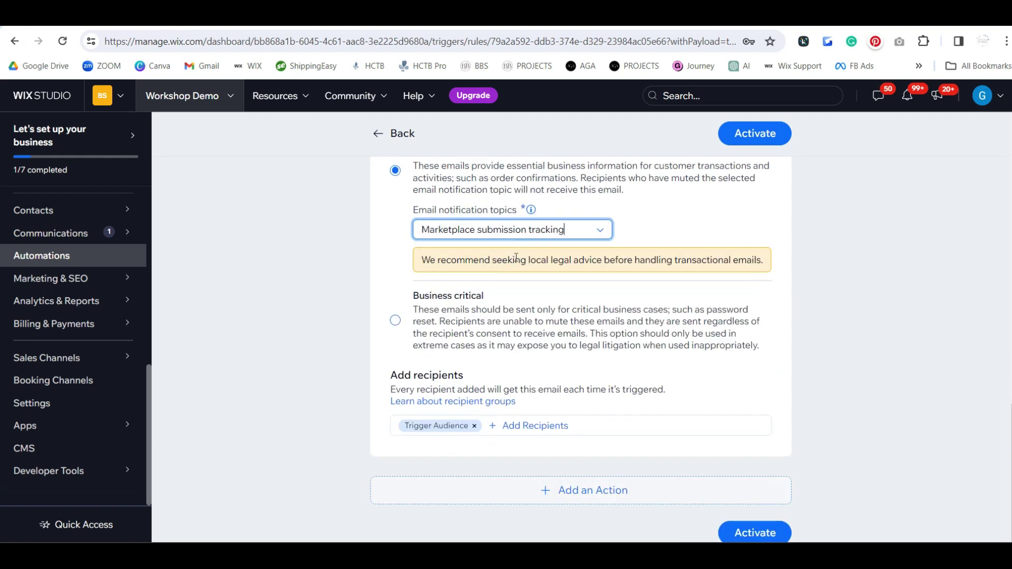
scroll(516, 258, down, 1)
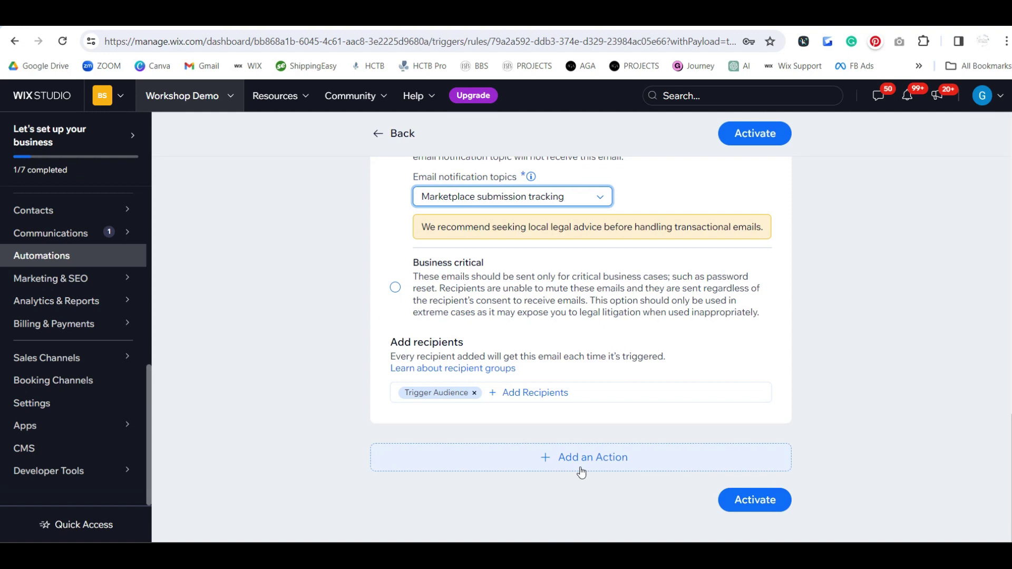
click(754, 499)
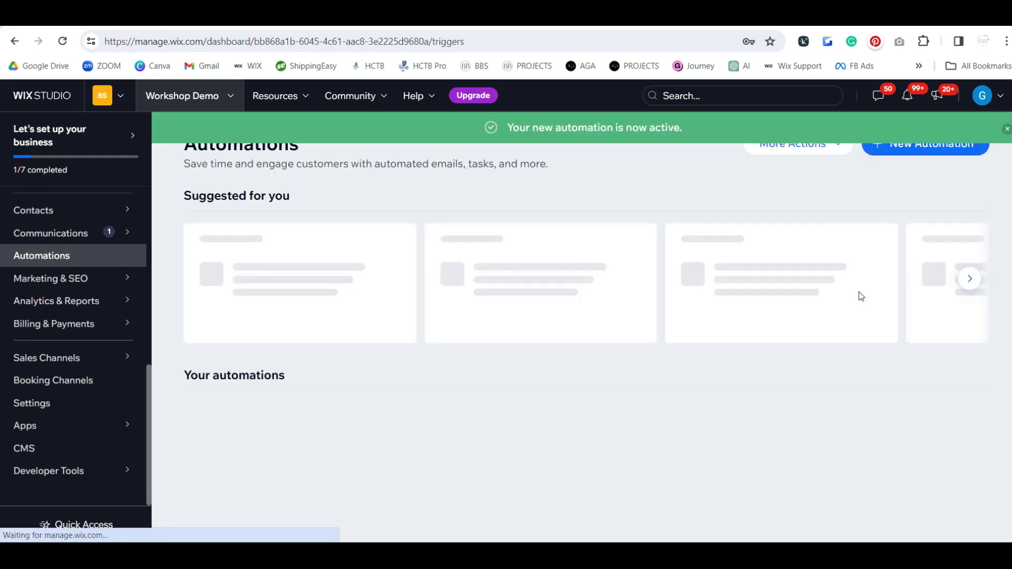
scroll(785, 309, down, 2)
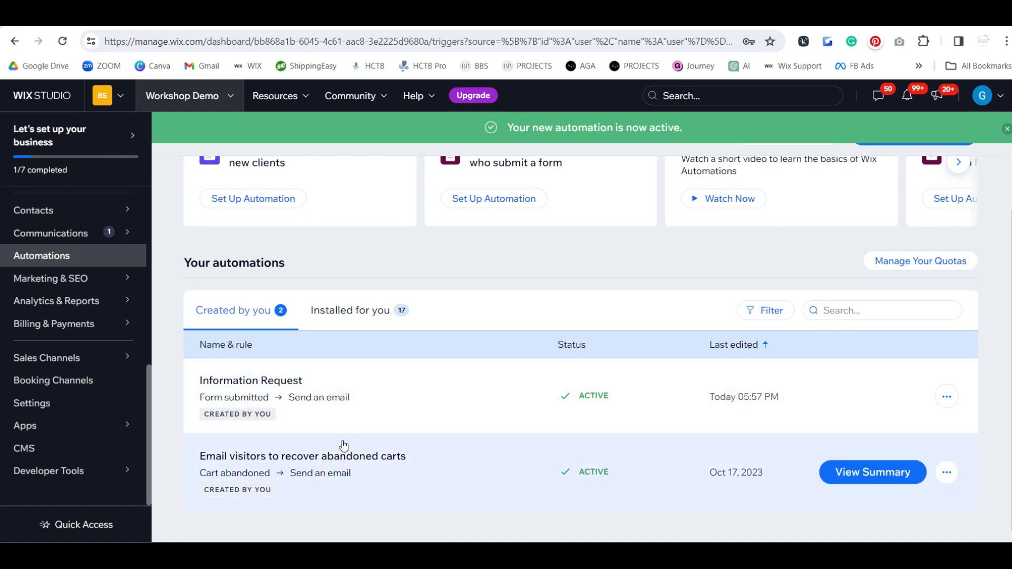
scroll(296, 495, up, 2)
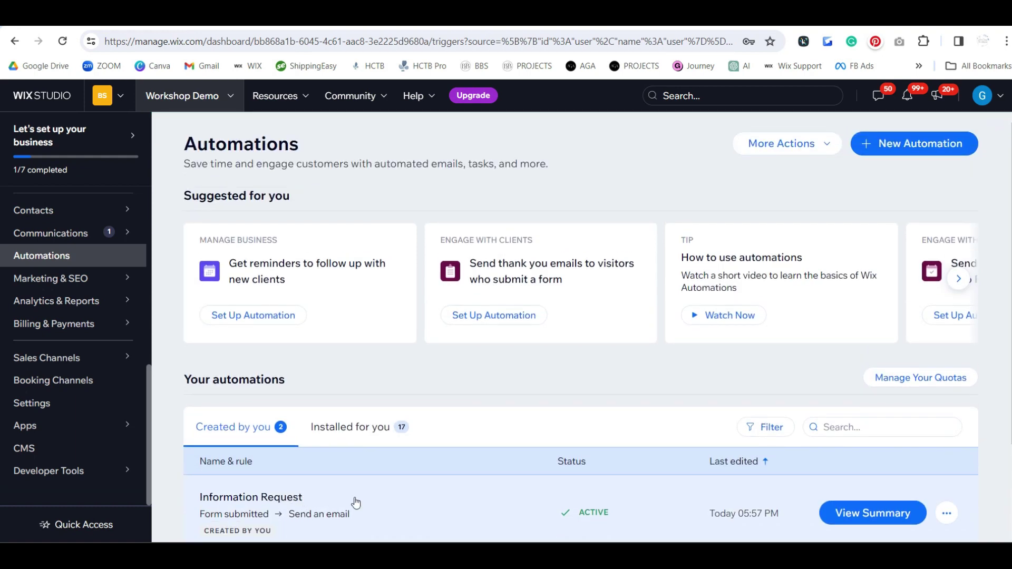
Switch the Information Request automation to inactive and back to active, then dismiss the status notification.
scroll(355, 502, down, 1)
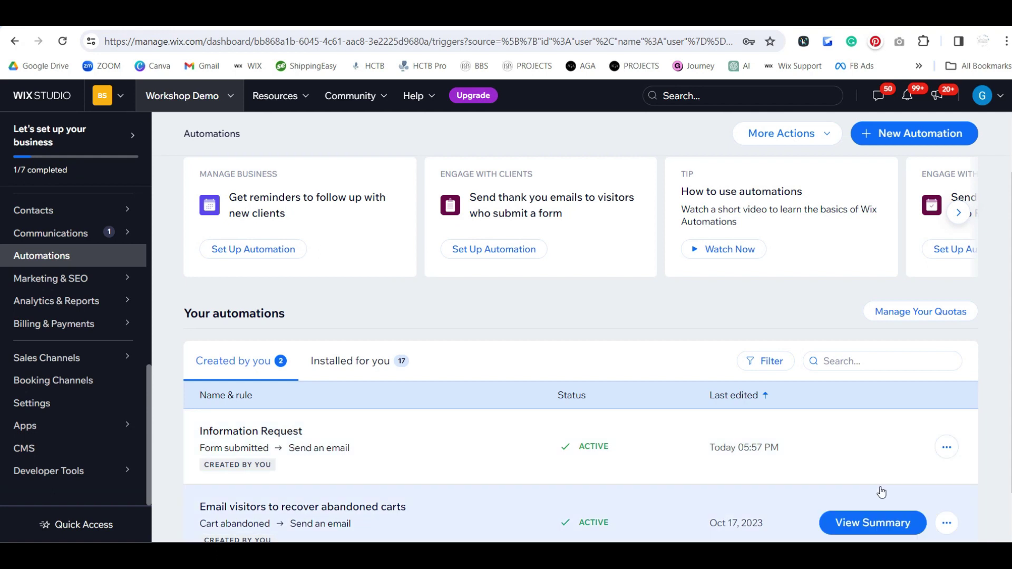
click(947, 447)
click(839, 390)
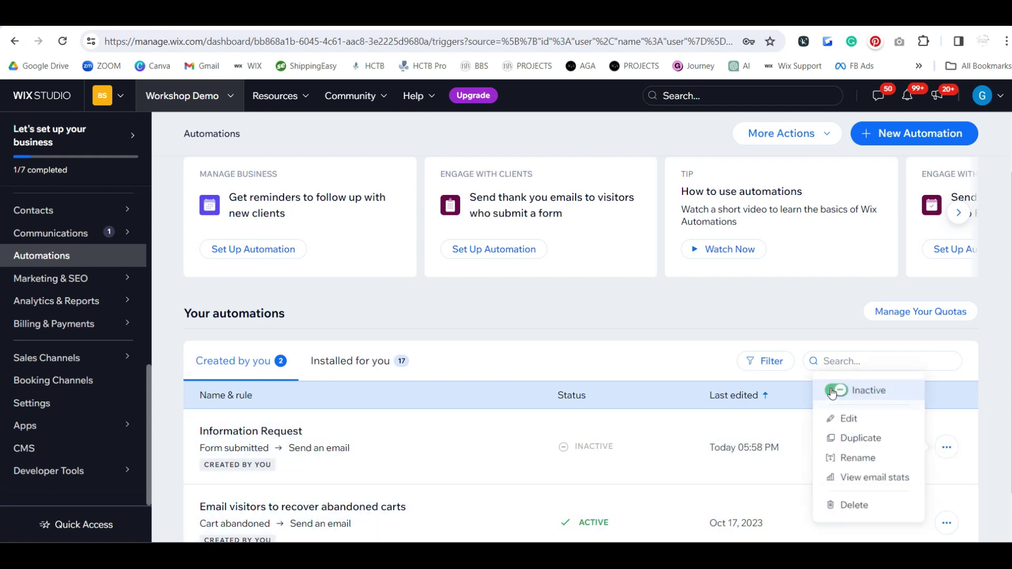
click(947, 447)
click(836, 390)
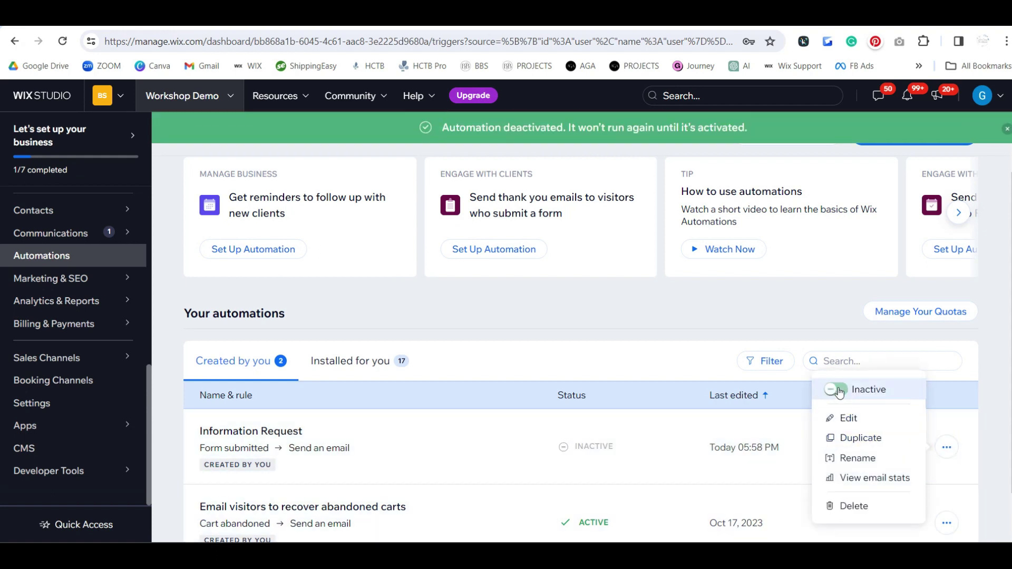
scroll(438, 361, up, 1)
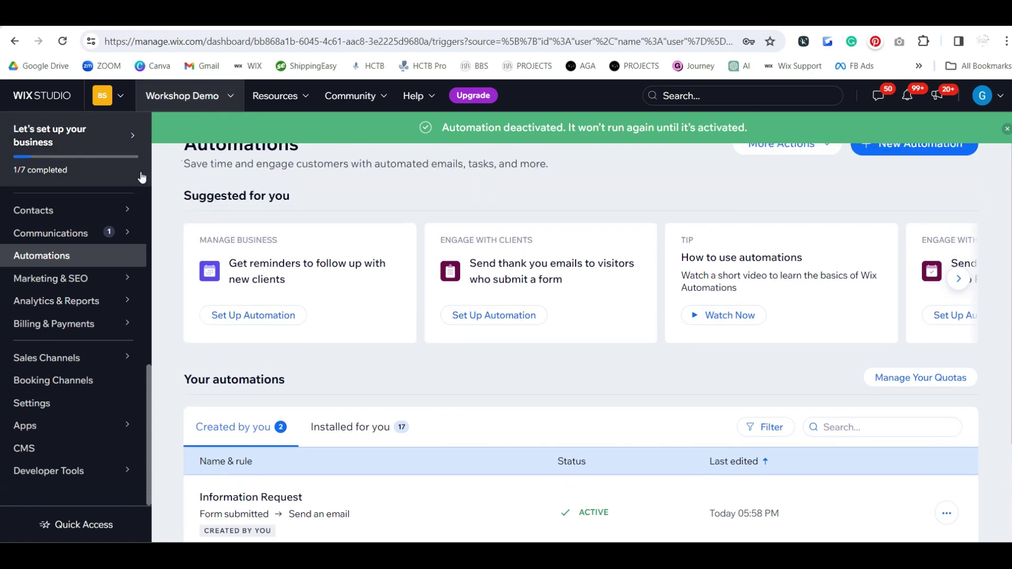
click(1005, 130)
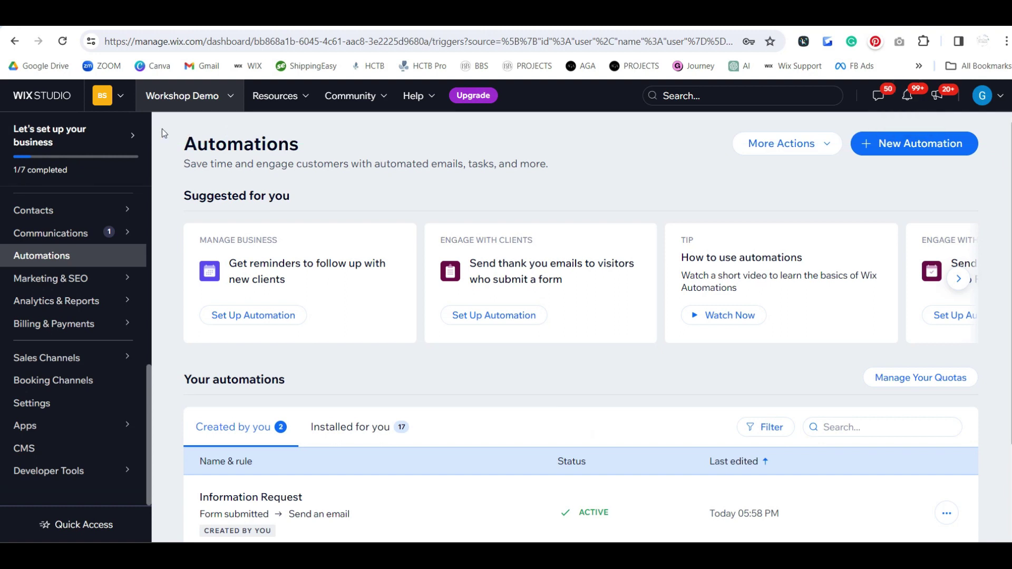
Go to the site's dashboard home and open the live site.
scroll(84, 219, up, 5)
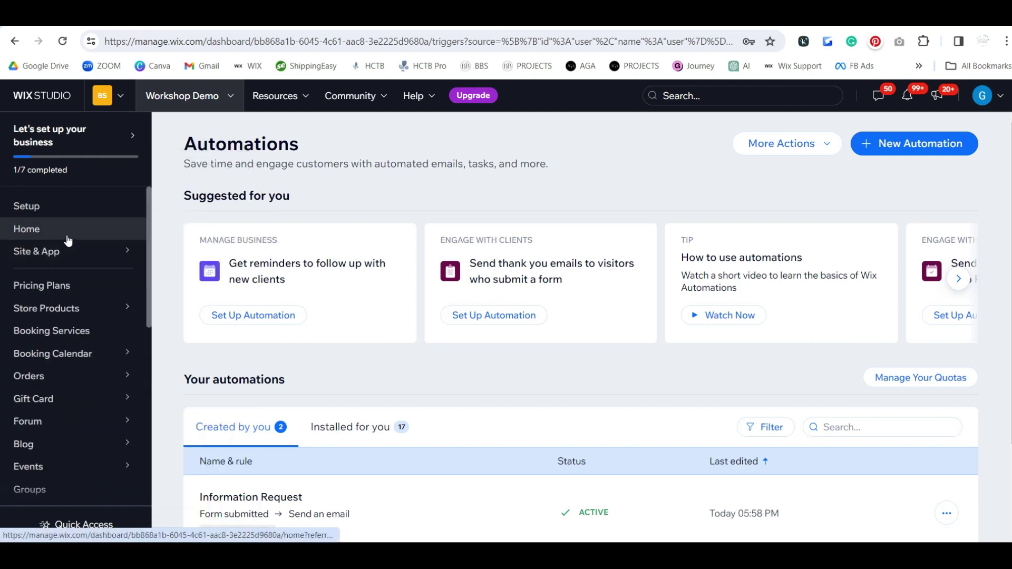
click(67, 237)
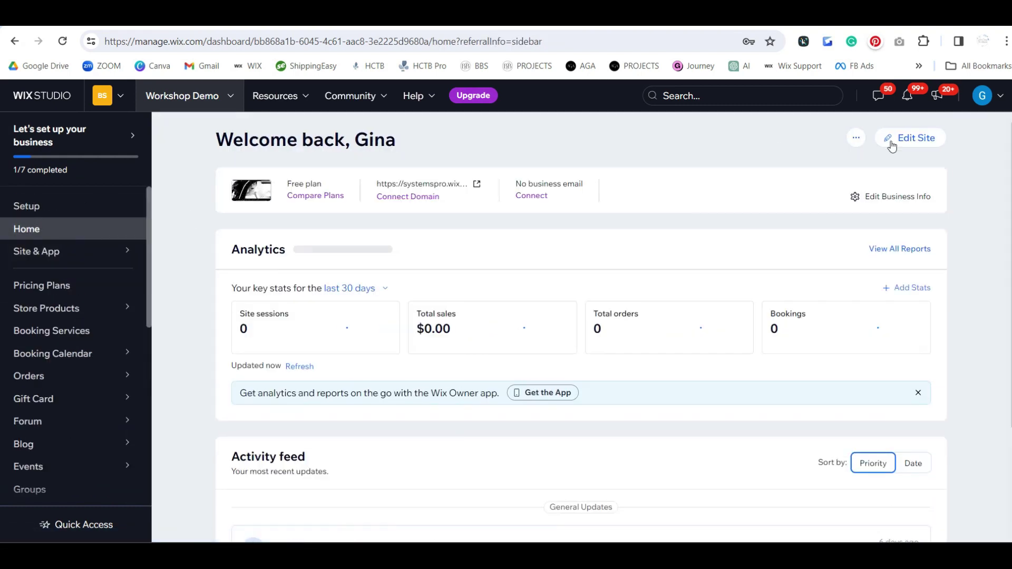
click(856, 138)
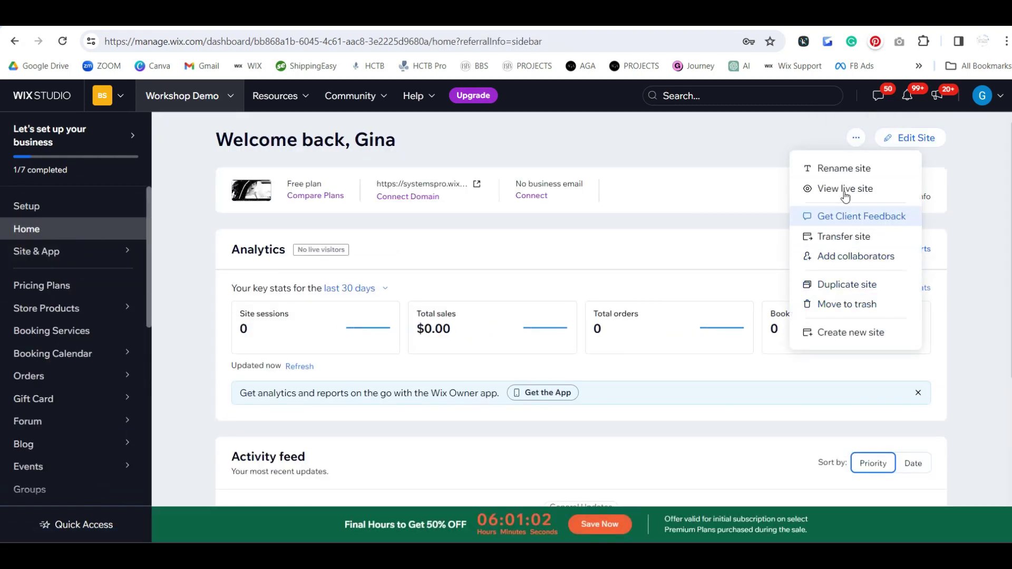
click(845, 191)
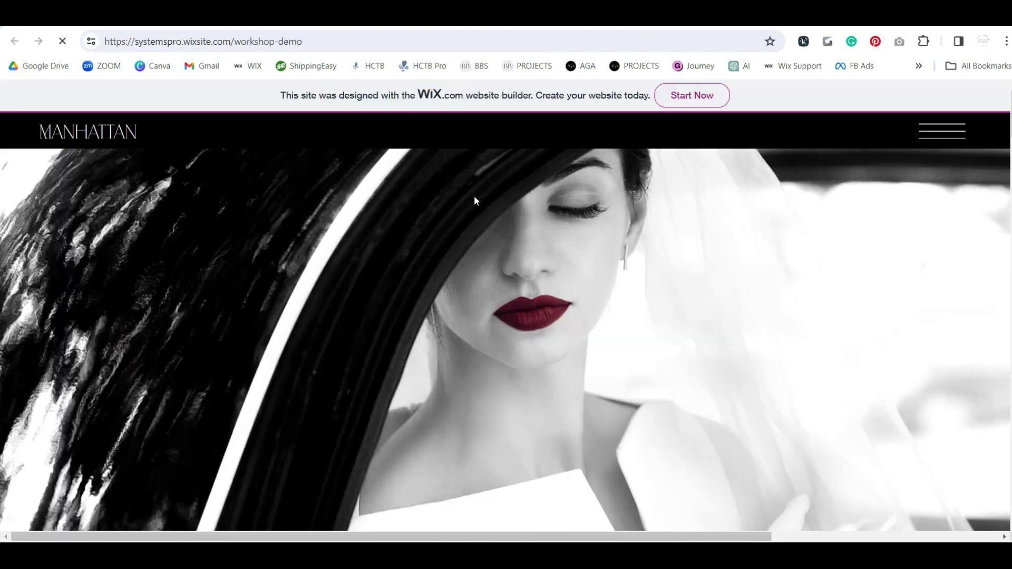
Look over the live site's home page and open its Contact page.
scroll(958, 286, down, 4)
scroll(958, 287, down, 12)
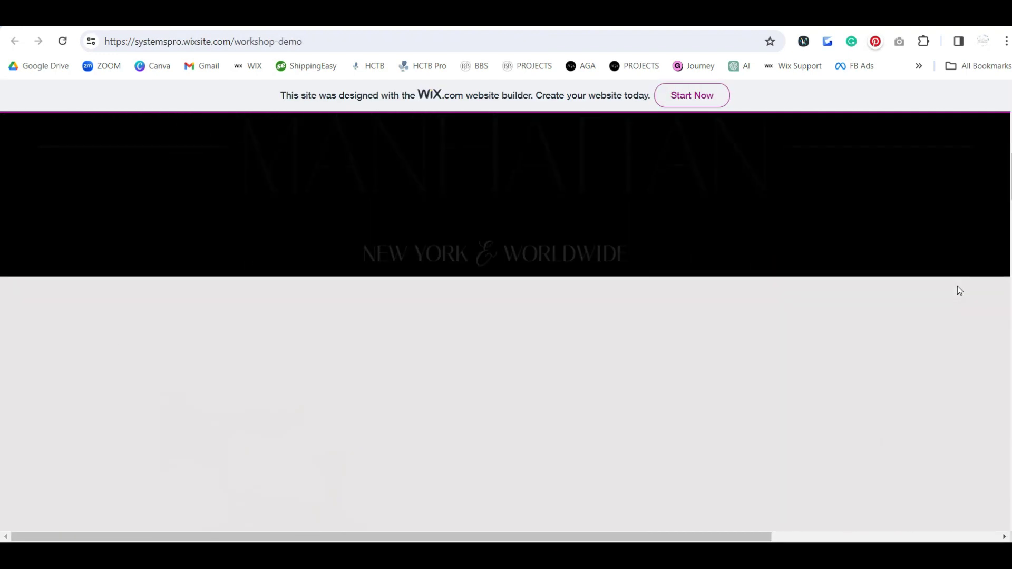
scroll(957, 286, down, 5)
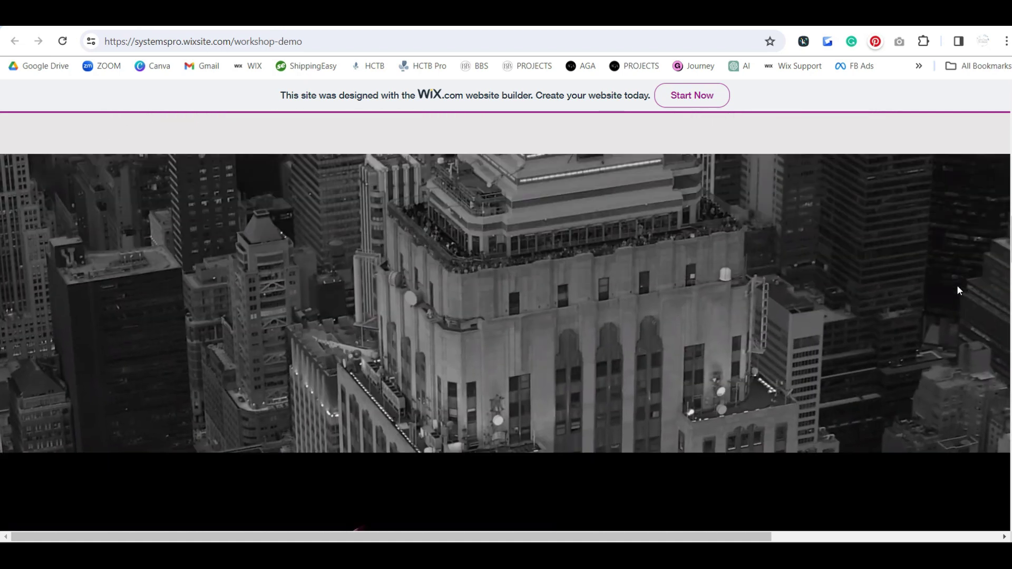
scroll(957, 286, up, 6)
scroll(958, 291, up, 10)
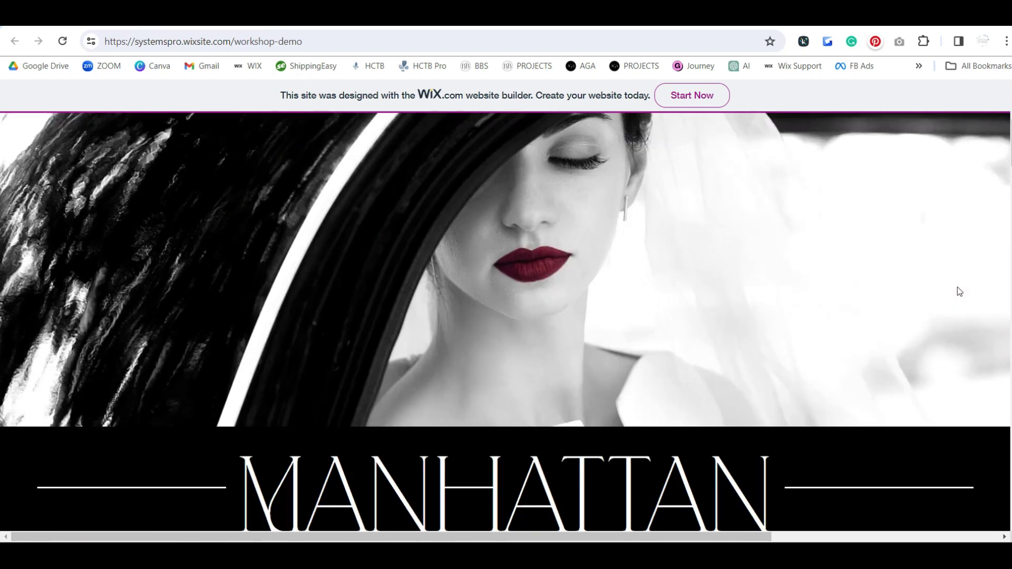
click(944, 138)
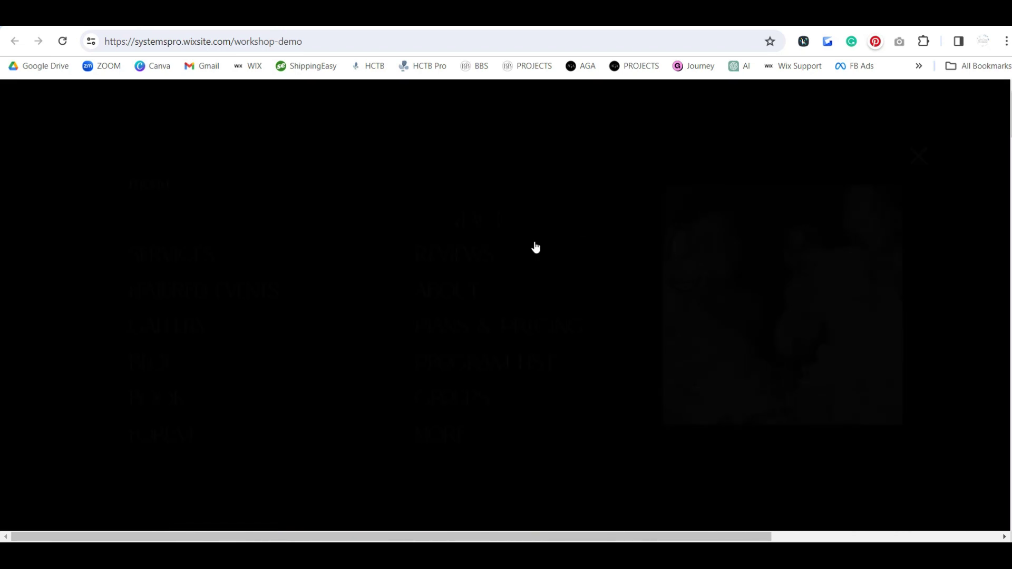
click(477, 228)
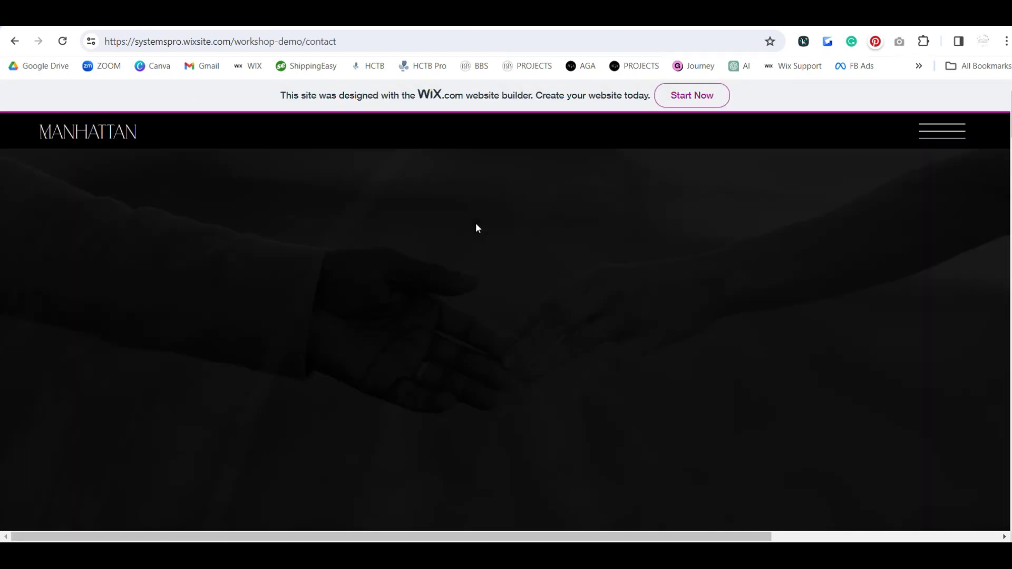
Fill in the contact form with a saved first name and email address, and submit it.
scroll(609, 281, down, 10)
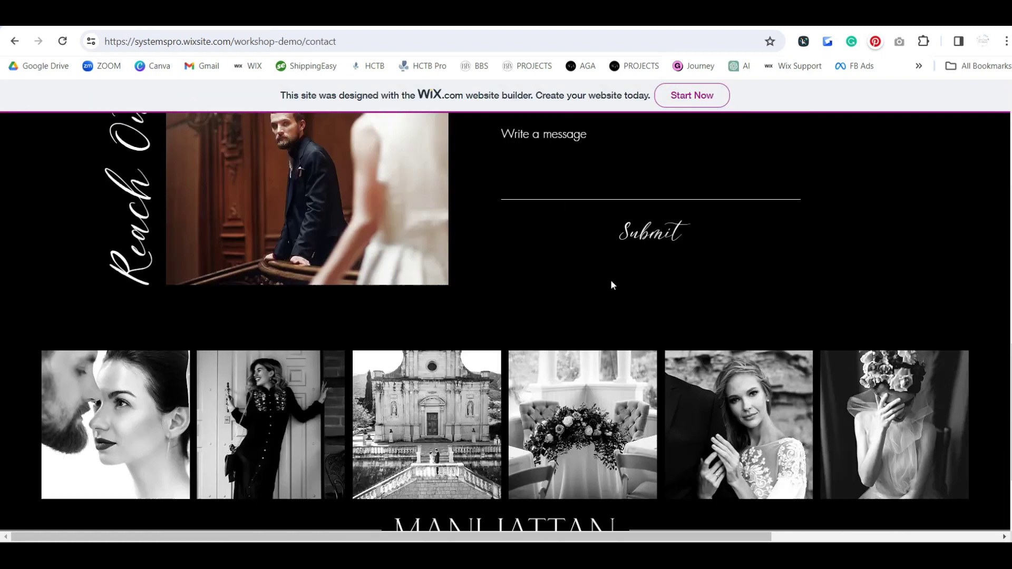
scroll(612, 285, up, 5)
click(516, 298)
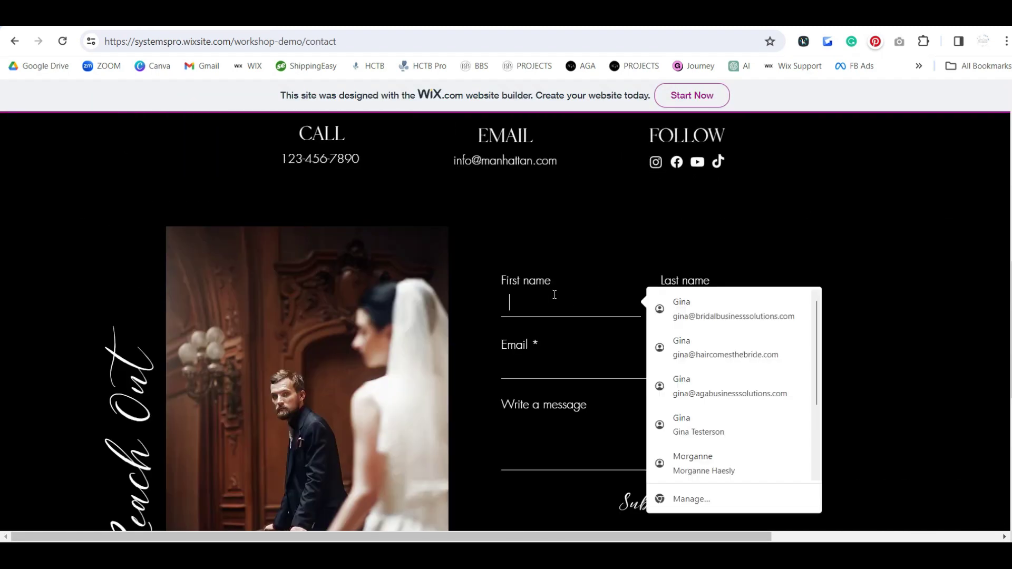
click(745, 347)
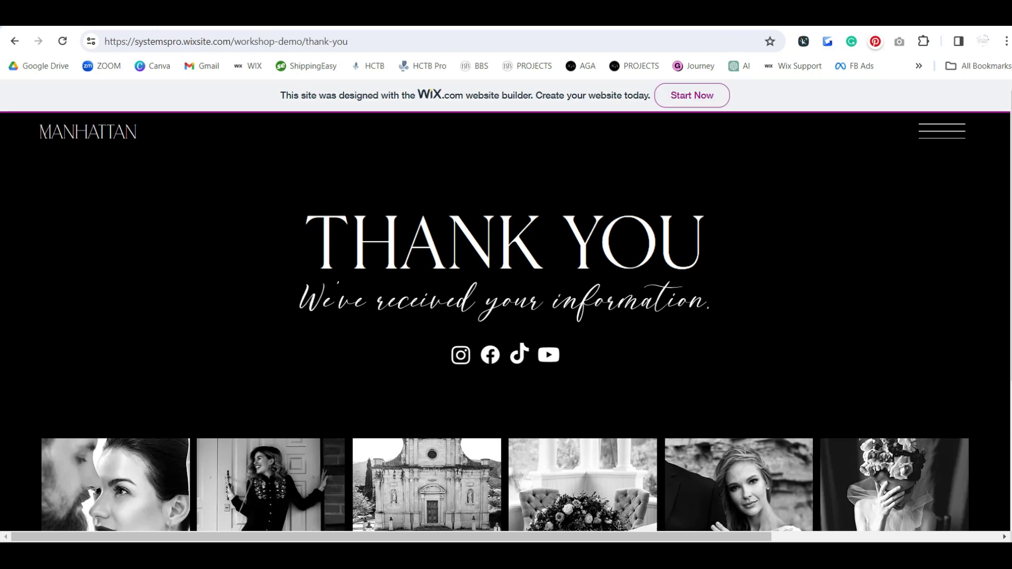
Switch to Gmail and read the Test Email message in the refreshed inbox.
click(949, 15)
click(339, 155)
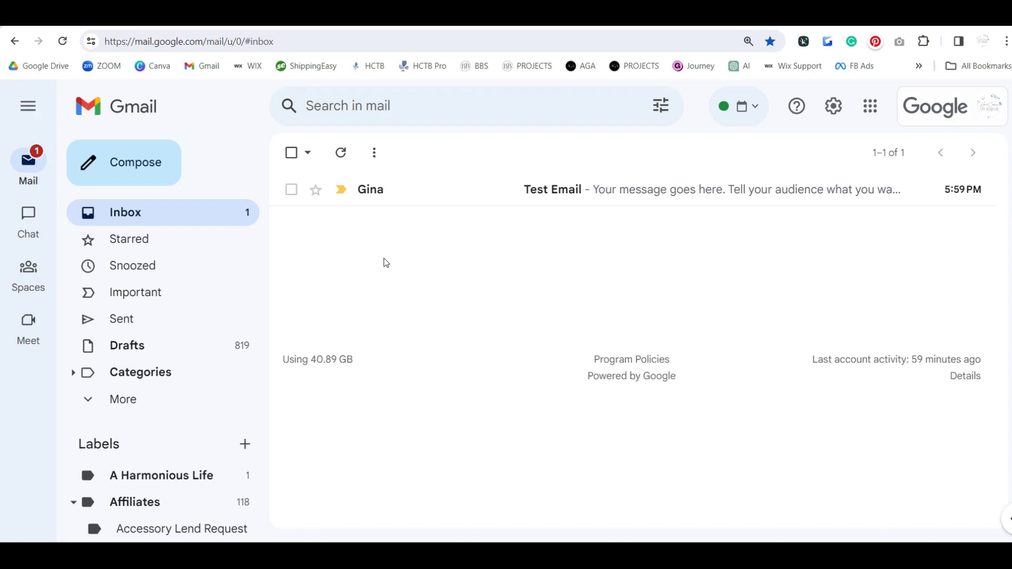
click(520, 192)
scroll(714, 380, down, 3)
scroll(713, 380, up, 3)
click(291, 153)
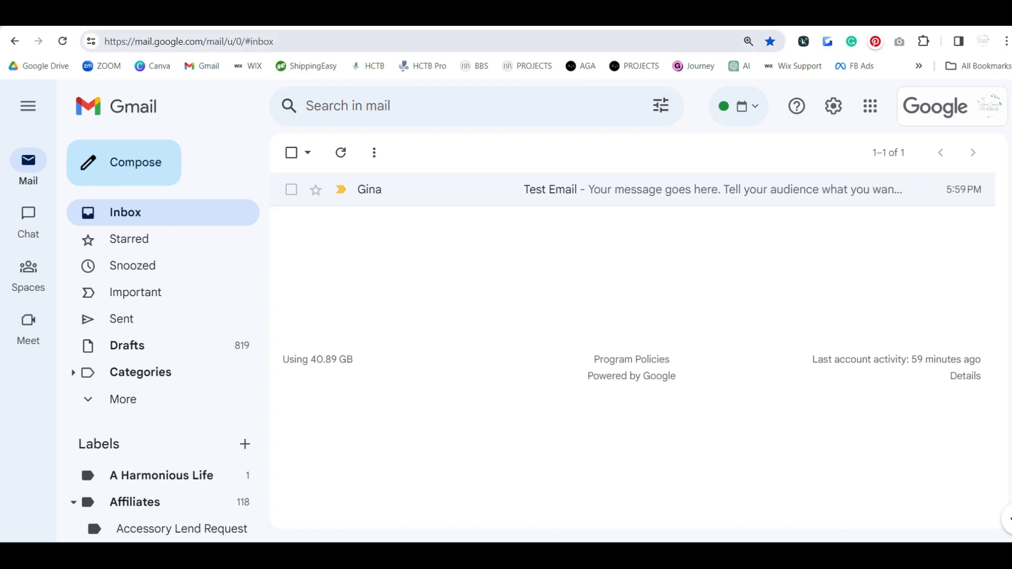
Switch back to the Wix dashboard and review the site's Notifications You Get settings.
key(ctrl+Tab)
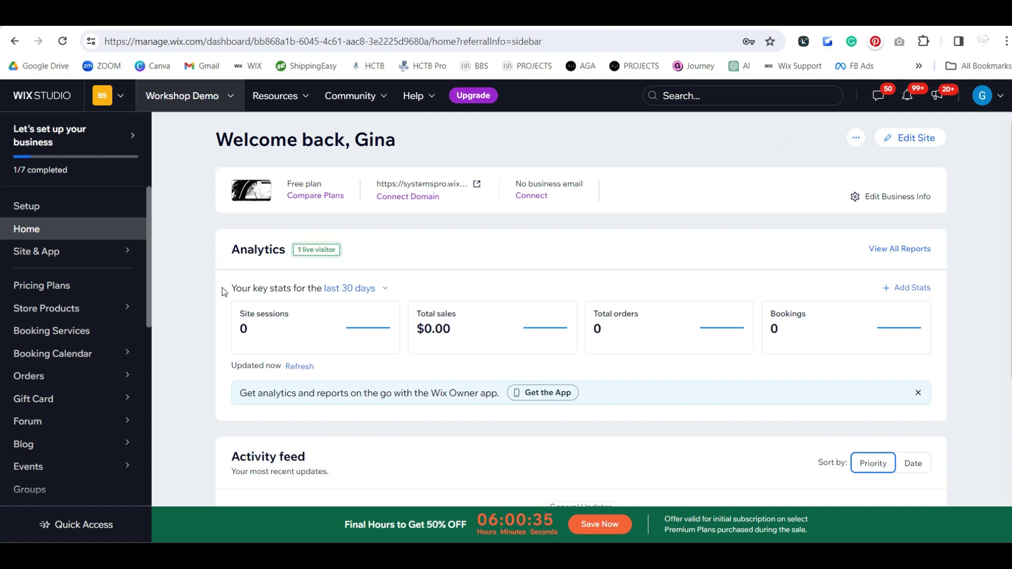
scroll(112, 322, down, 7)
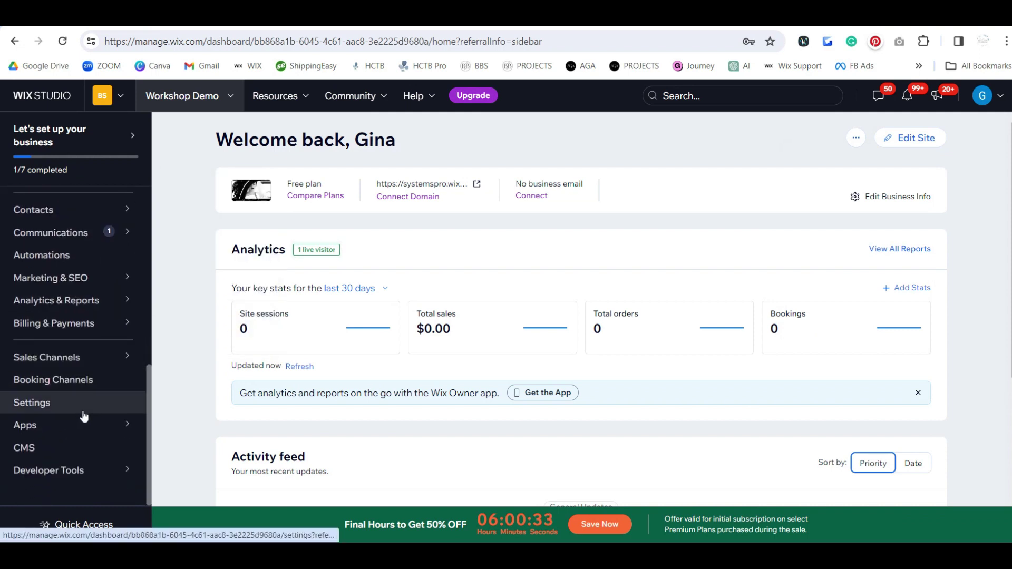
click(58, 411)
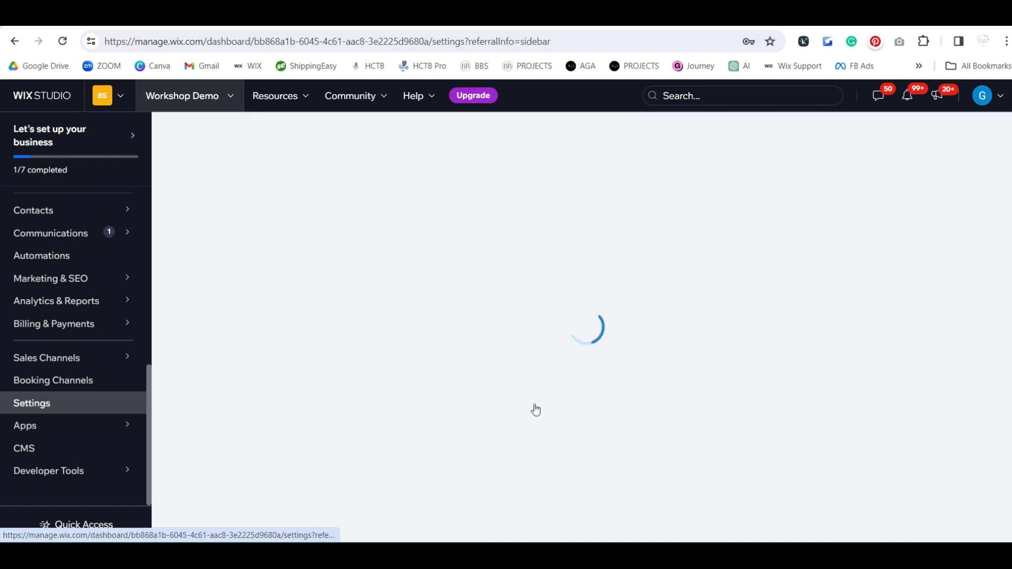
scroll(533, 410, down, 4)
scroll(489, 407, down, 3)
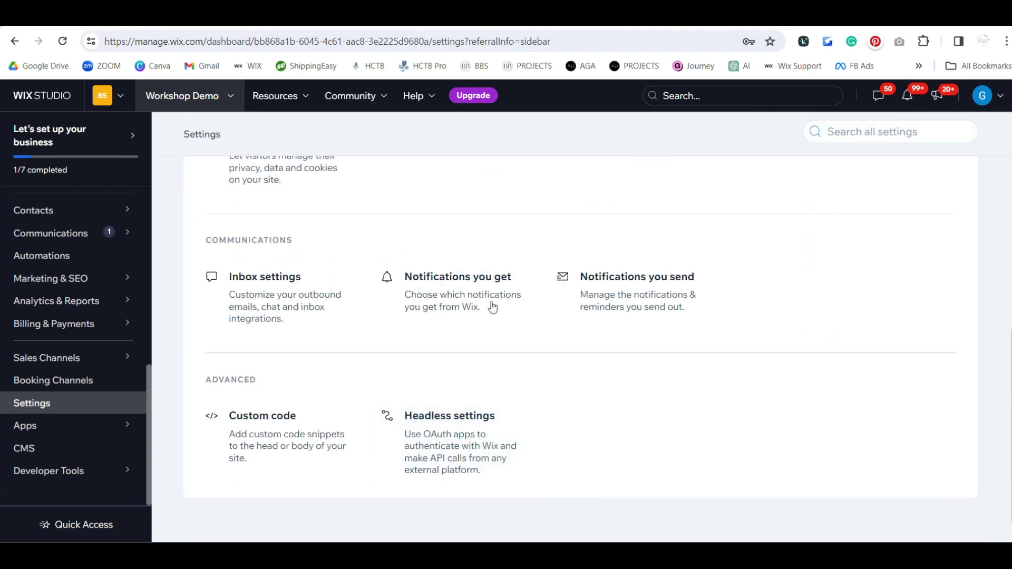
click(487, 288)
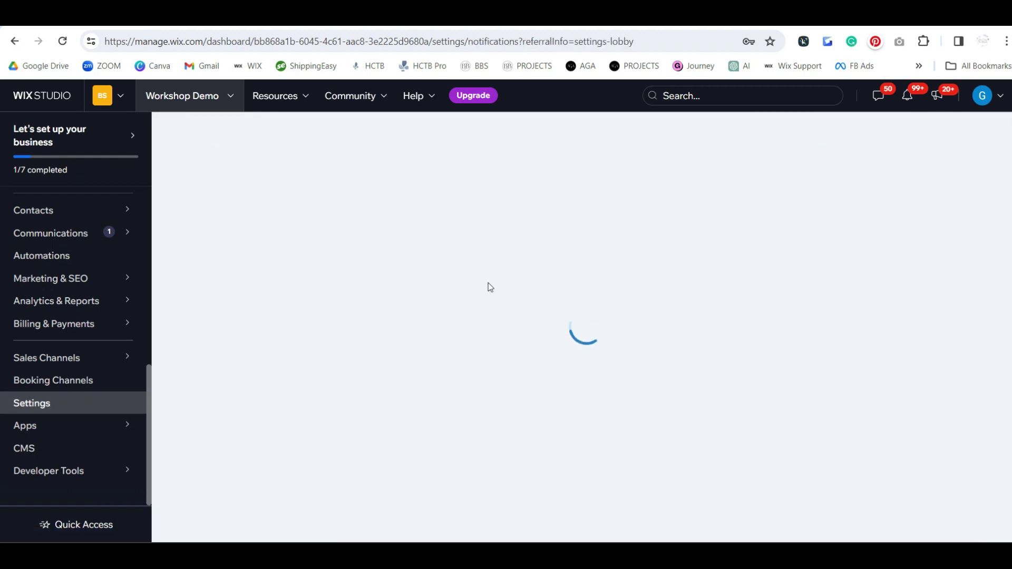
scroll(800, 390, down, 2)
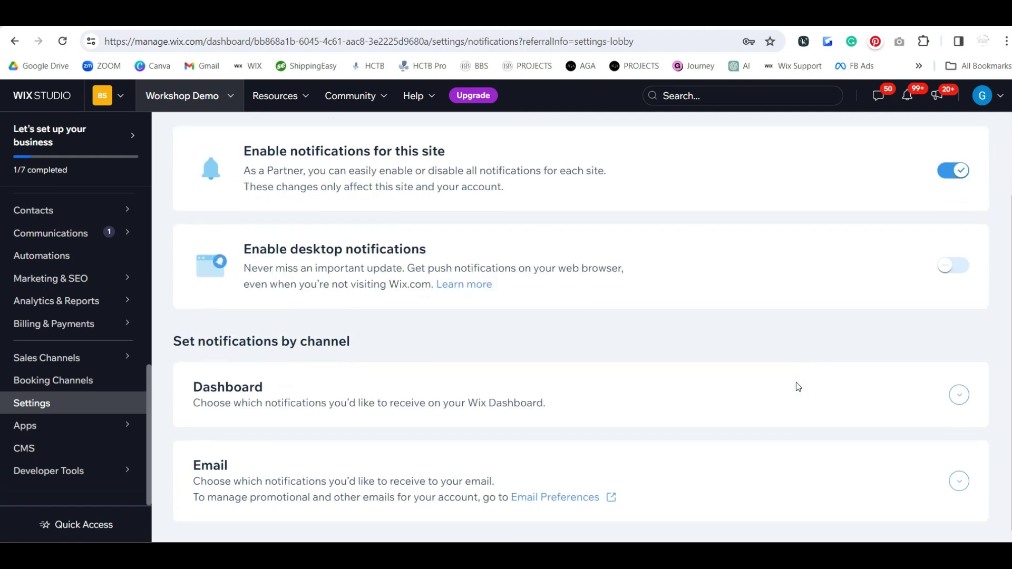
scroll(796, 385, up, 2)
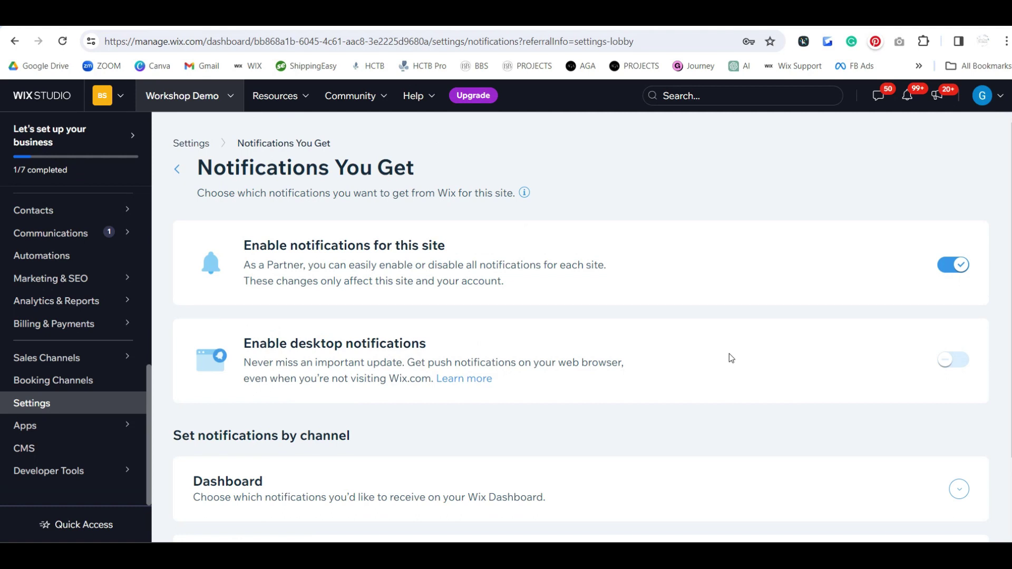
Open the Workflows page for contacts and create a workflow from scratch named Test.
scroll(86, 441, up, 3)
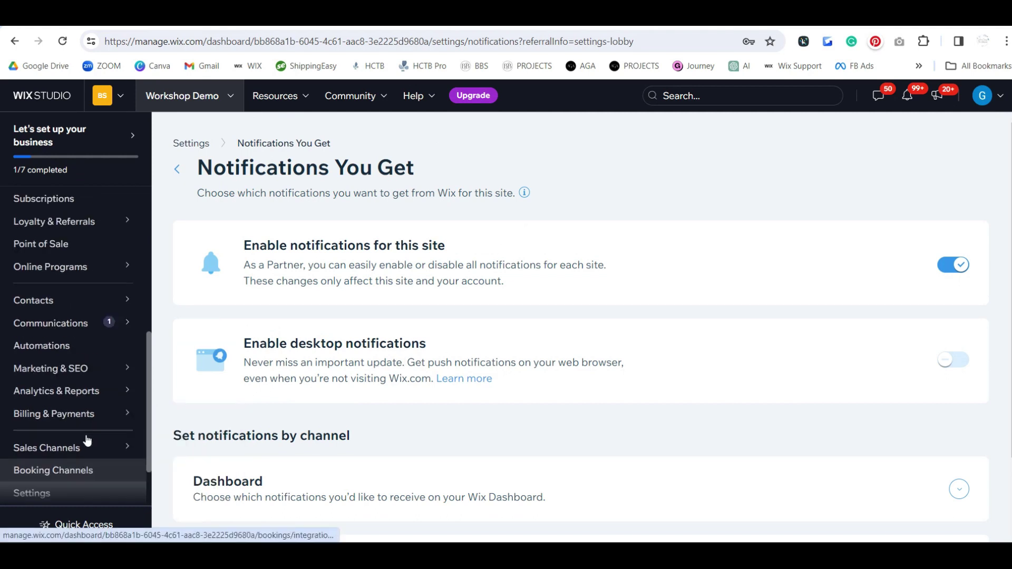
mouse_move(91, 419)
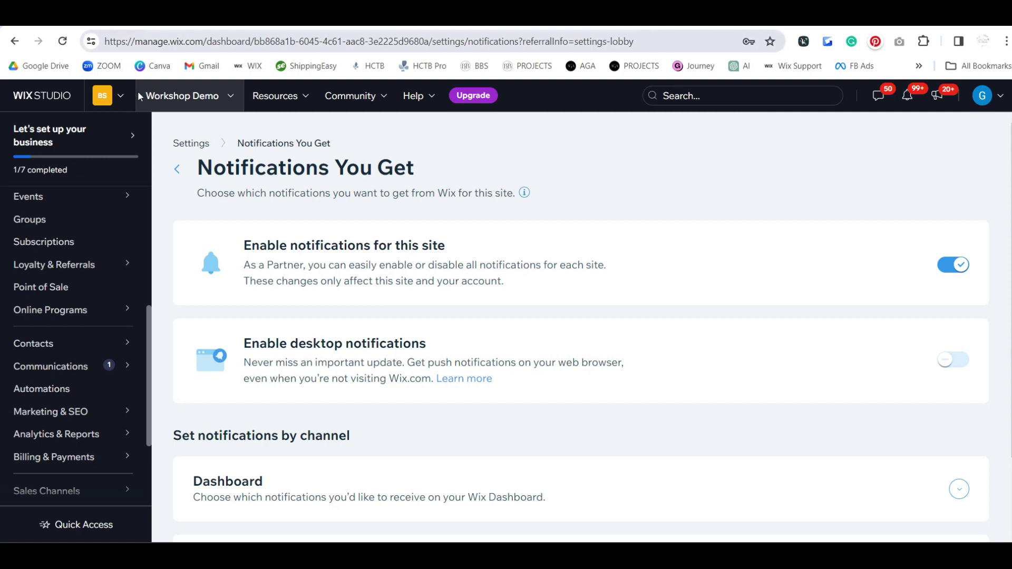
mouse_move(108, 365)
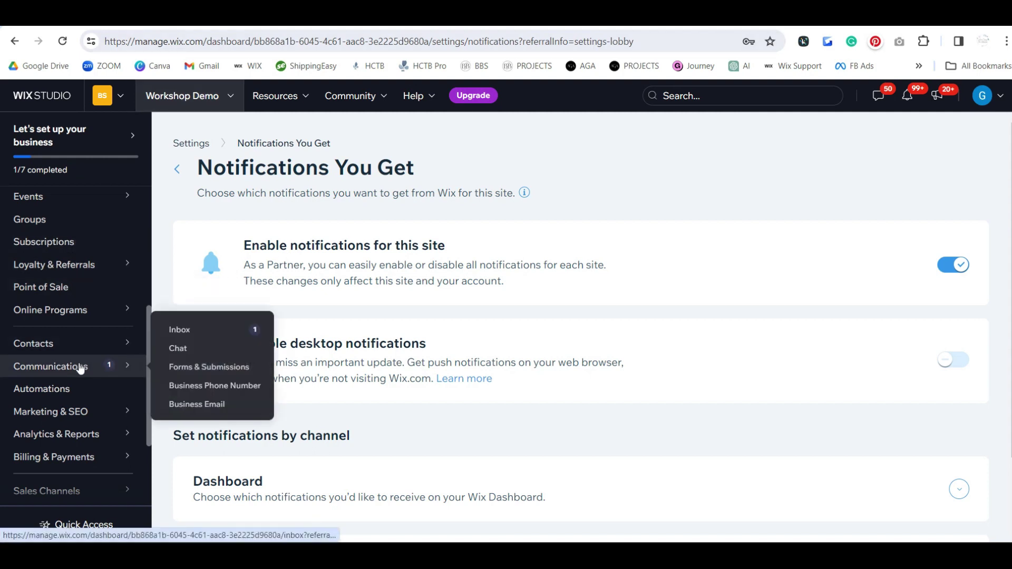
mouse_move(68, 344)
click(188, 374)
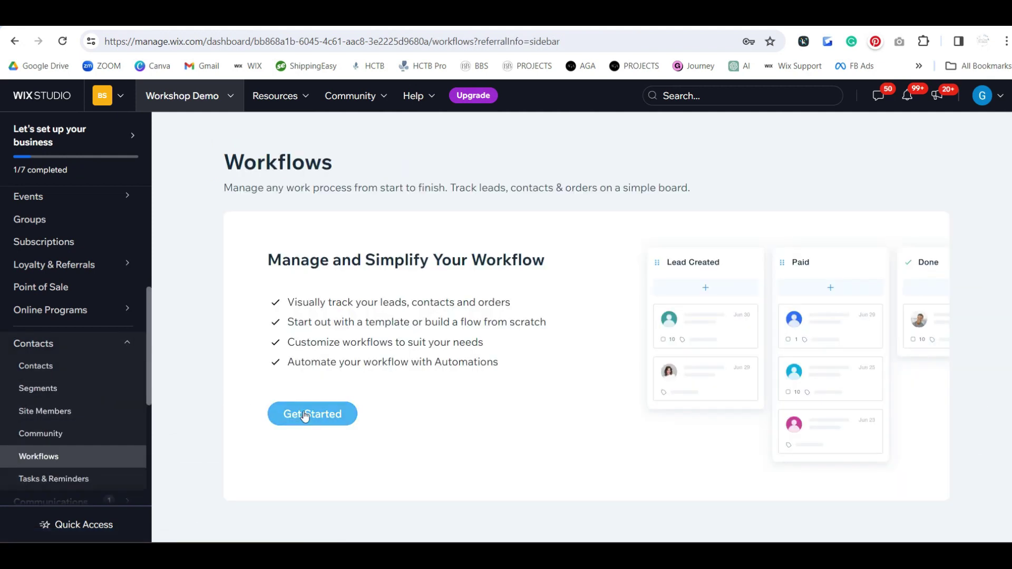
click(304, 416)
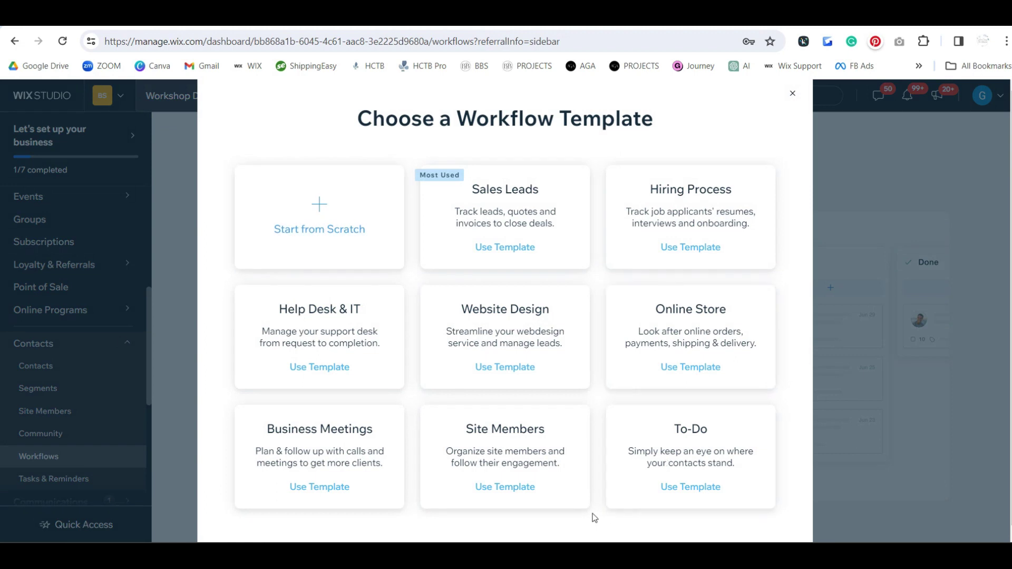
click(320, 205)
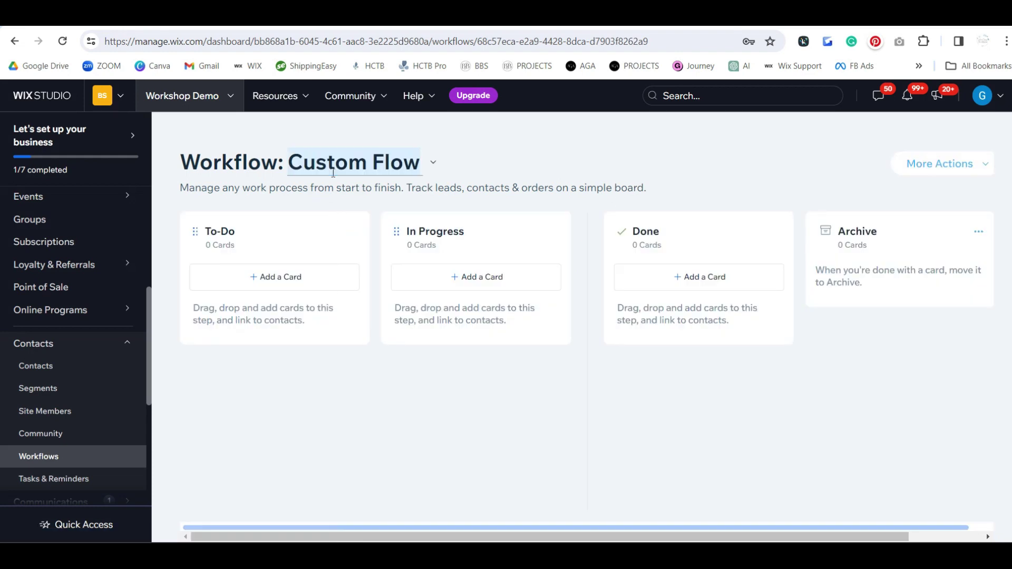
text(Test)
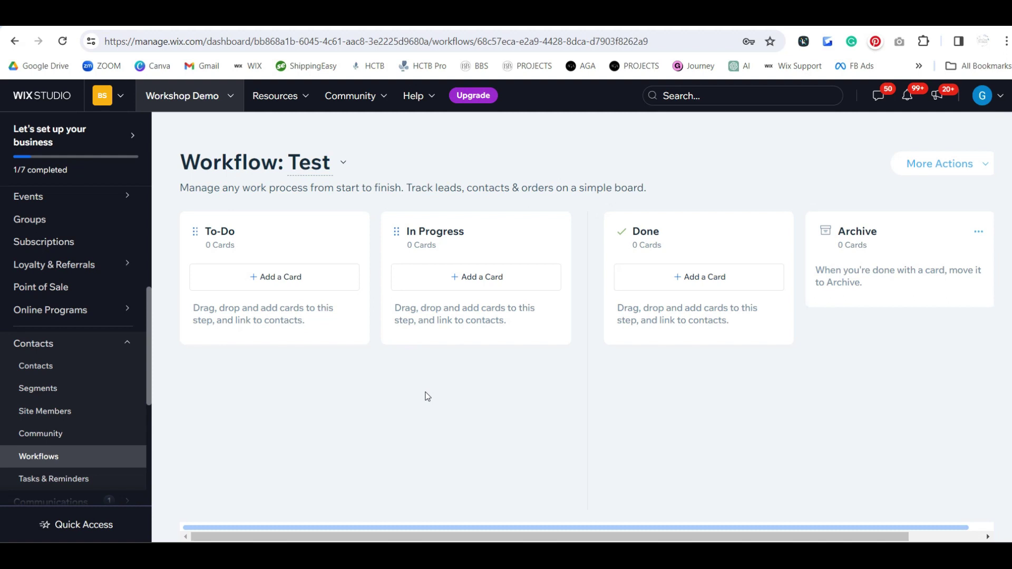
Rename the workflow's To-Do step as Requested Information and its In Progress step as Sent Information.
click(353, 232)
click(351, 264)
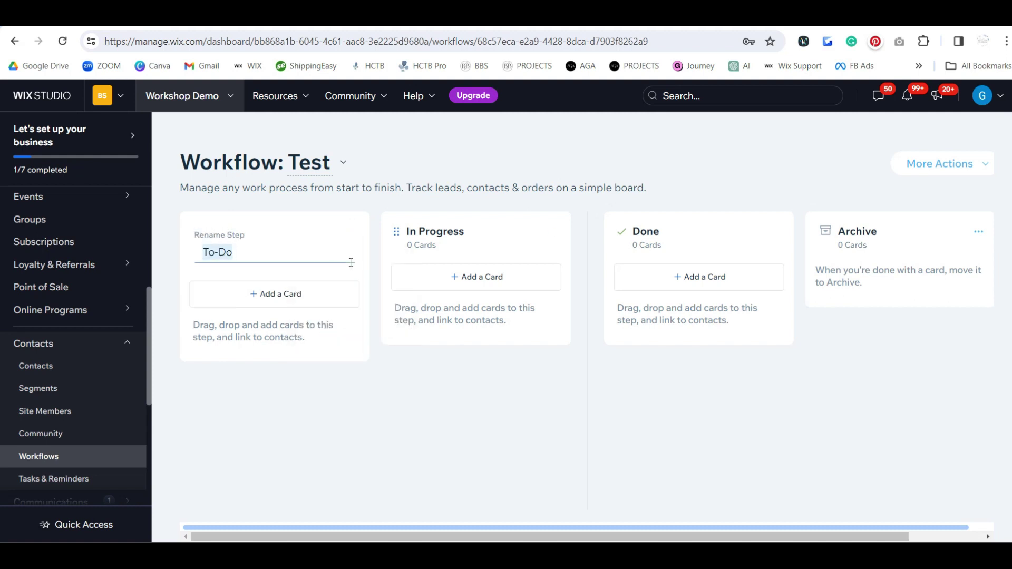
text(Requested Information)
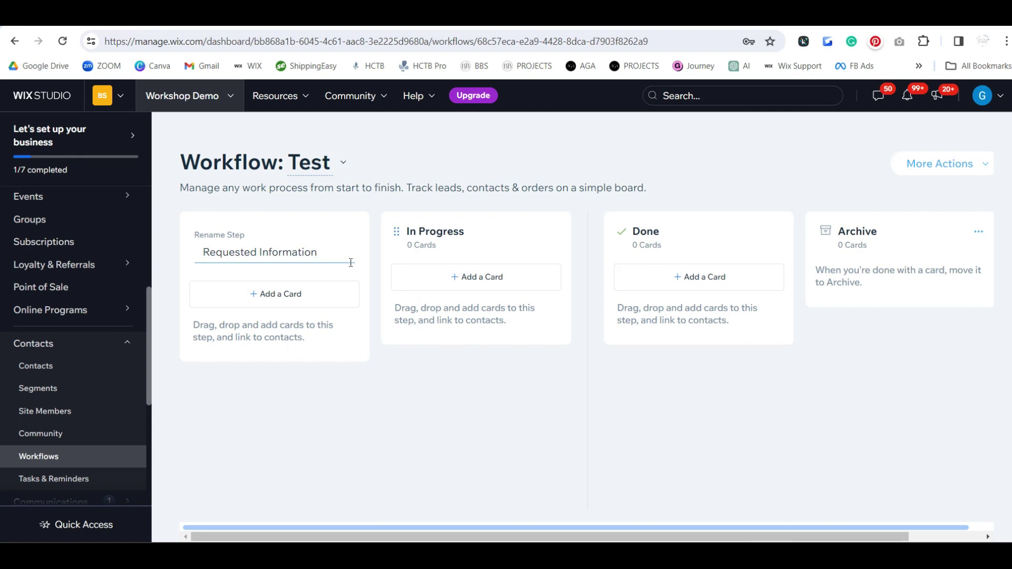
click(551, 233)
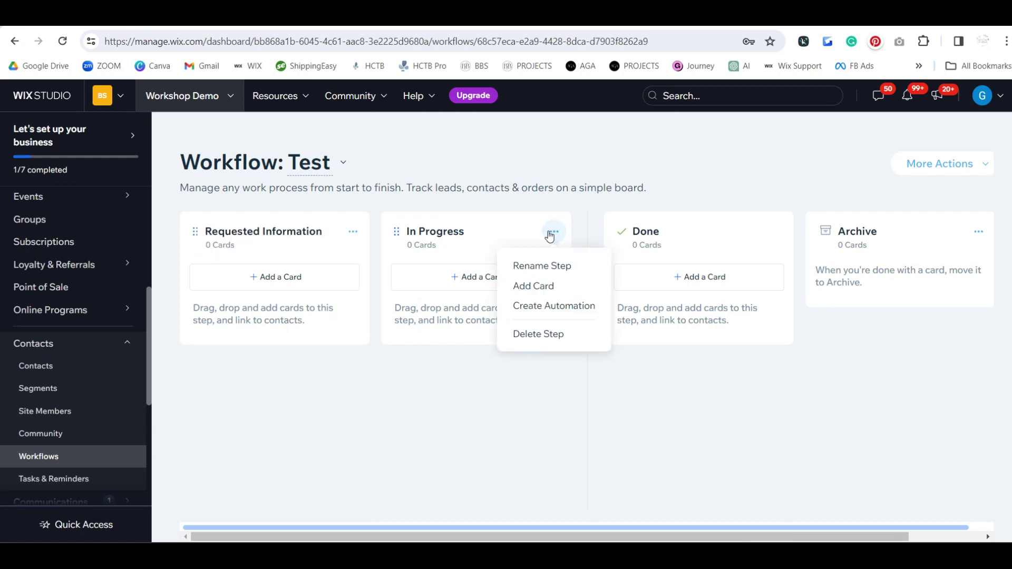
click(549, 266)
text(Sent Information)
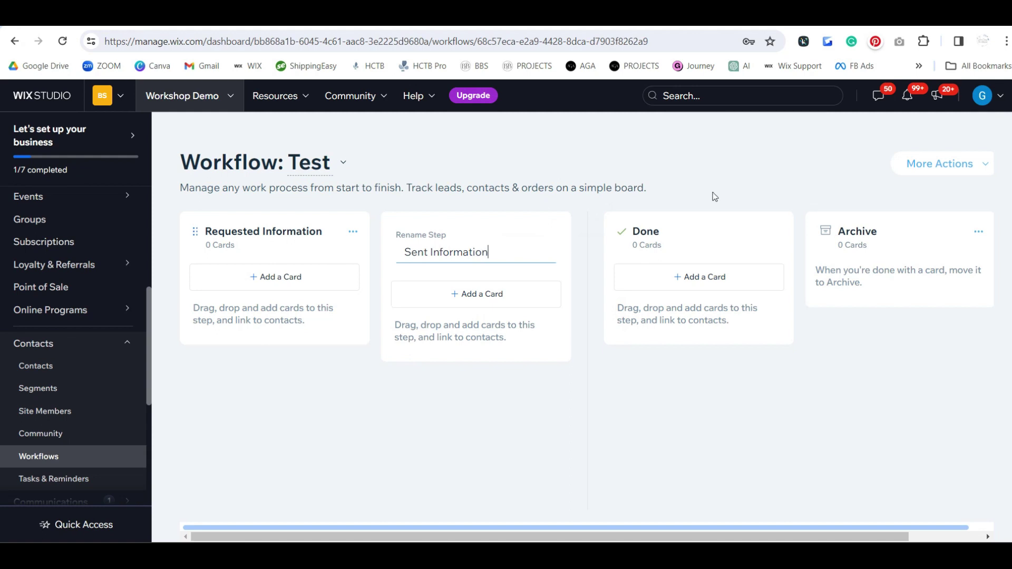
Add and save a new workflow step named Followed Up.
drag(832, 526, 949, 526)
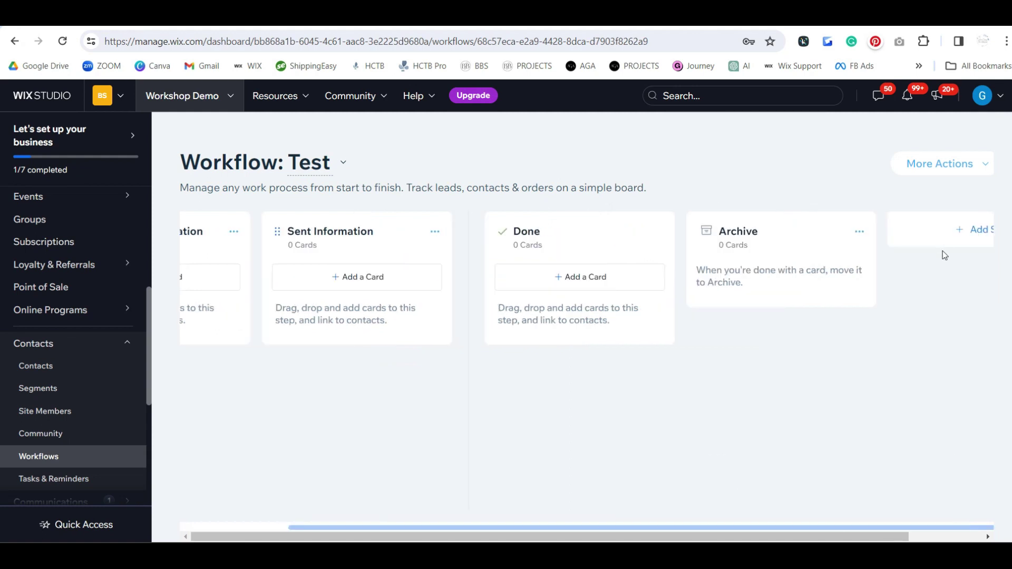
click(950, 229)
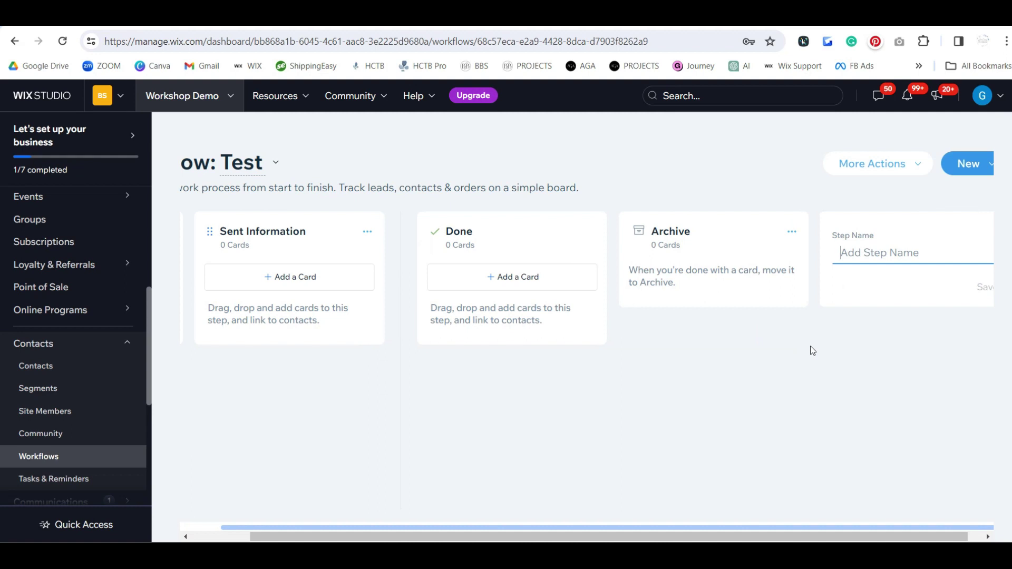
text(Followed Up)
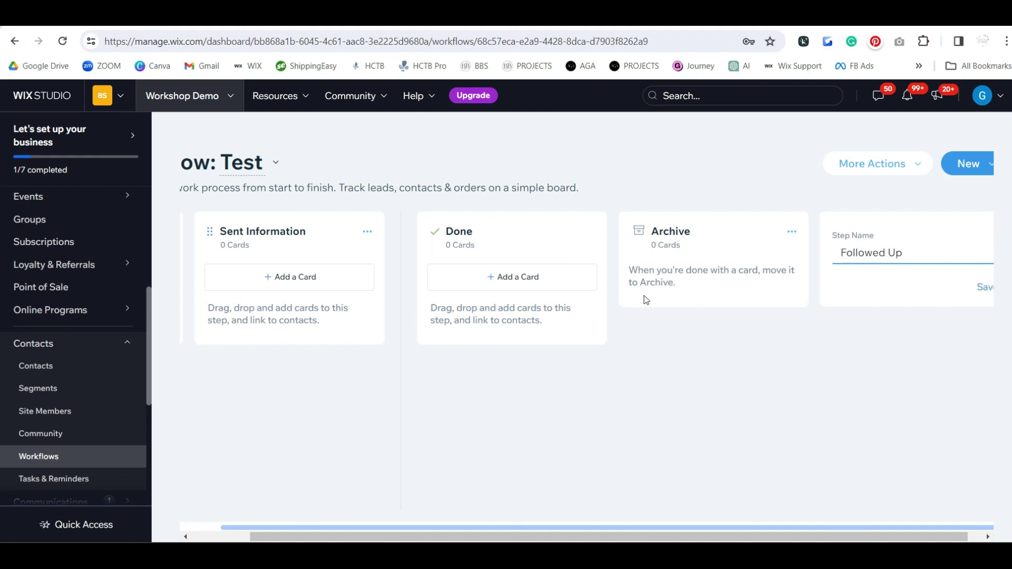
click(984, 288)
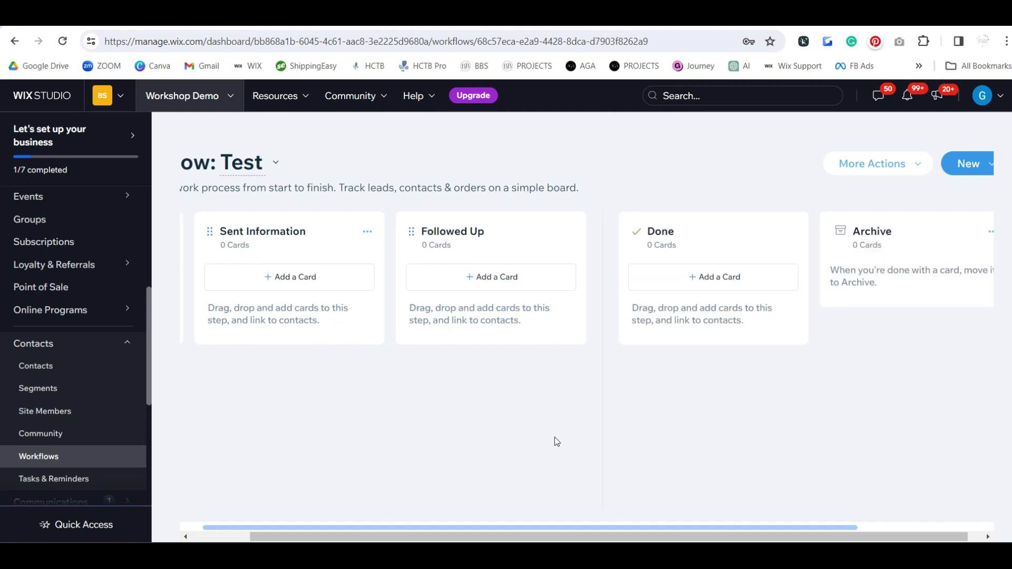
Add a card to the Requested Information step and link it to an existing contact found by first name.
drag(635, 528, 409, 529)
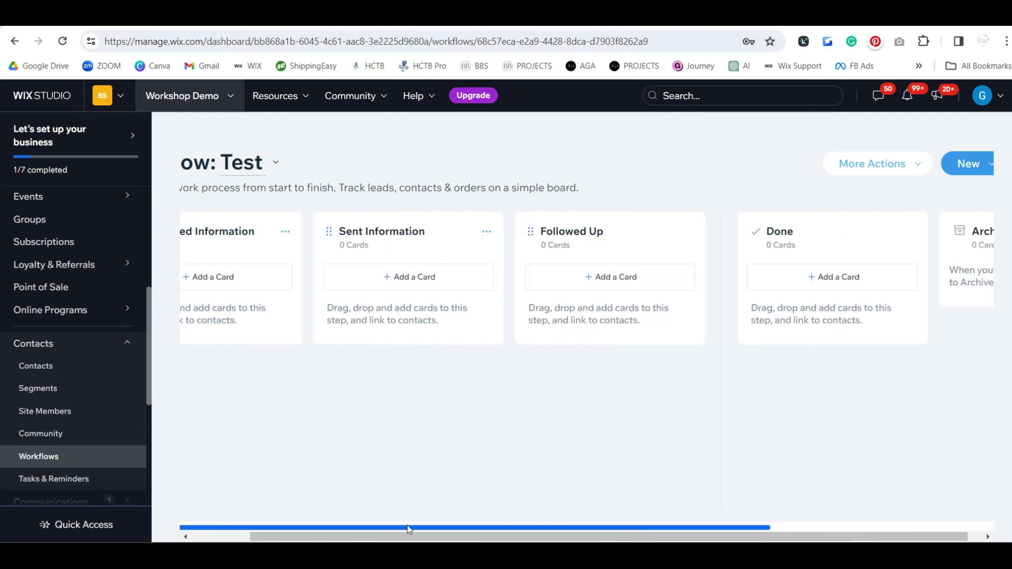
drag(284, 538, 201, 527)
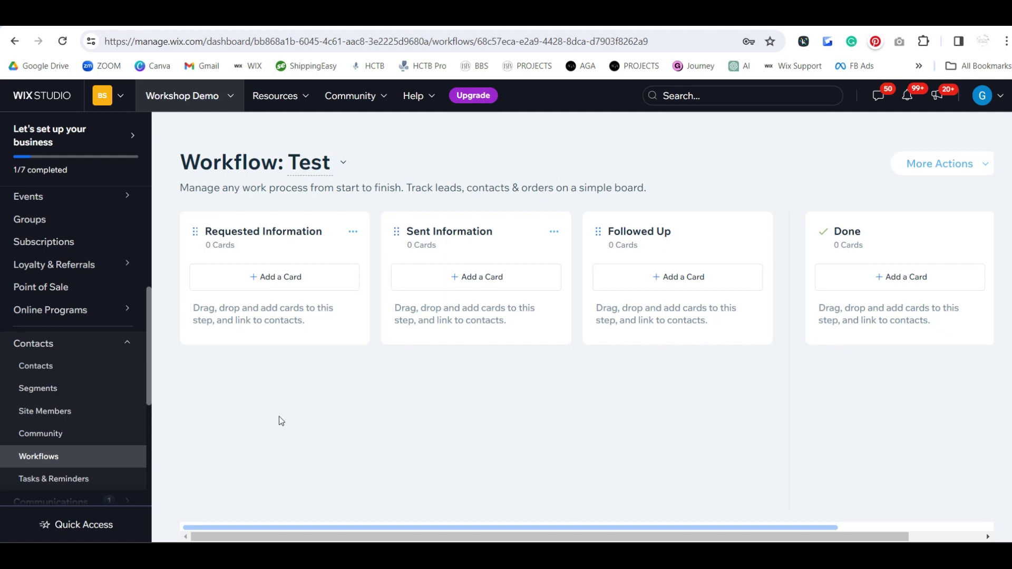
click(280, 286)
text(gi)
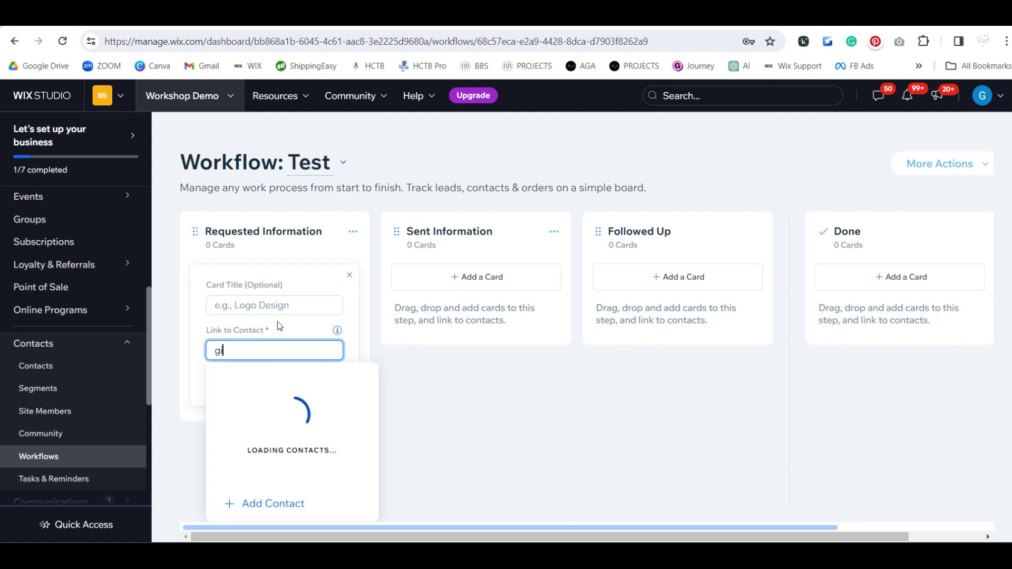
text(na)
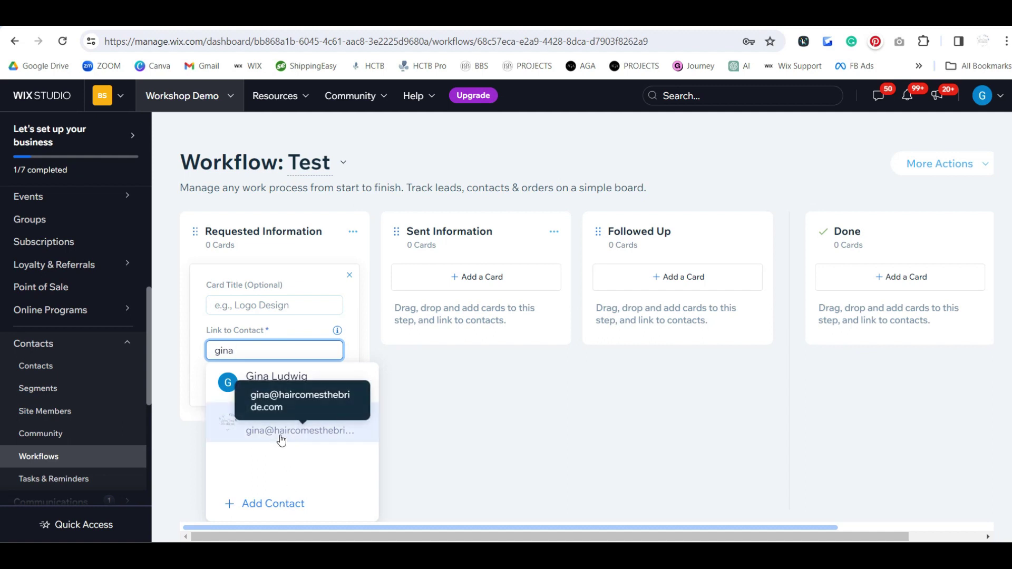
click(281, 431)
click(323, 383)
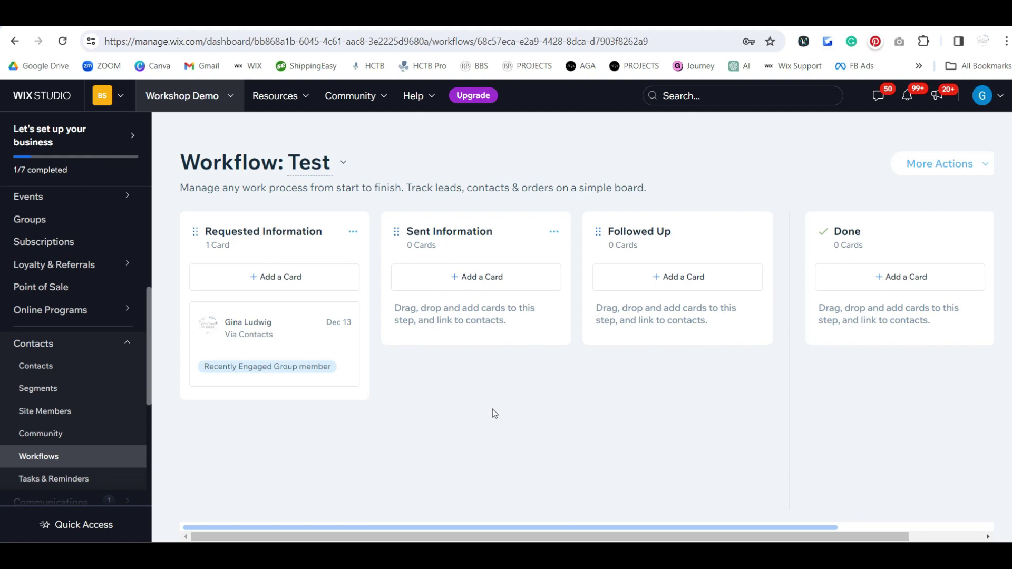
Move the contact's card from Requested Information to the Sent Information step and archive it.
drag(334, 332, 522, 364)
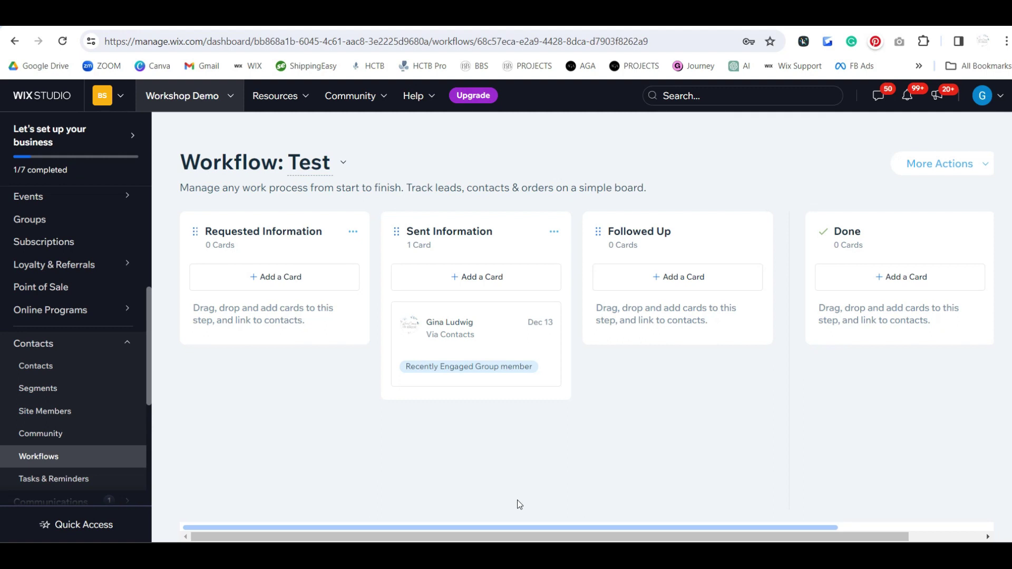
mouse_move(508, 353)
click(544, 326)
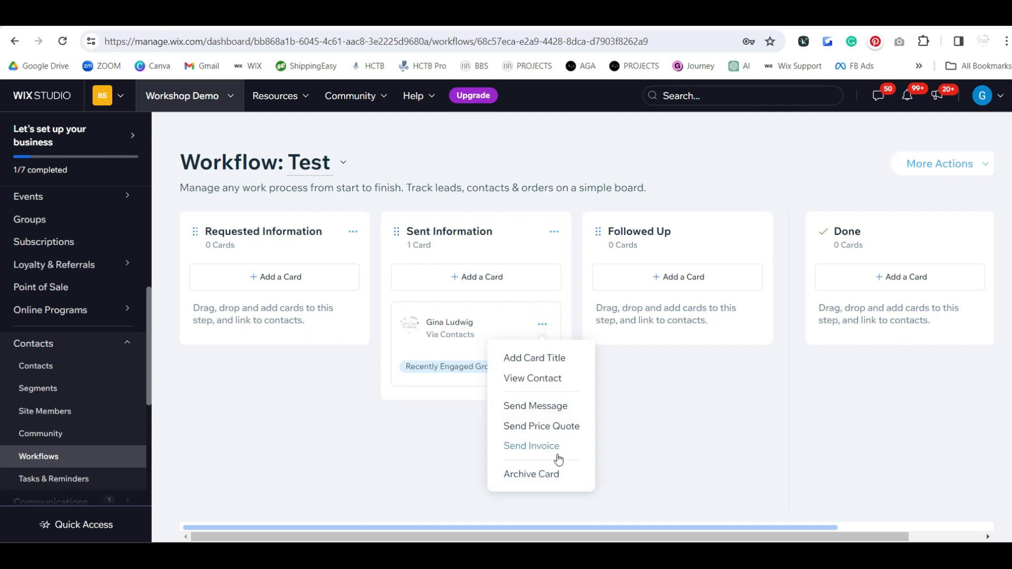
click(555, 475)
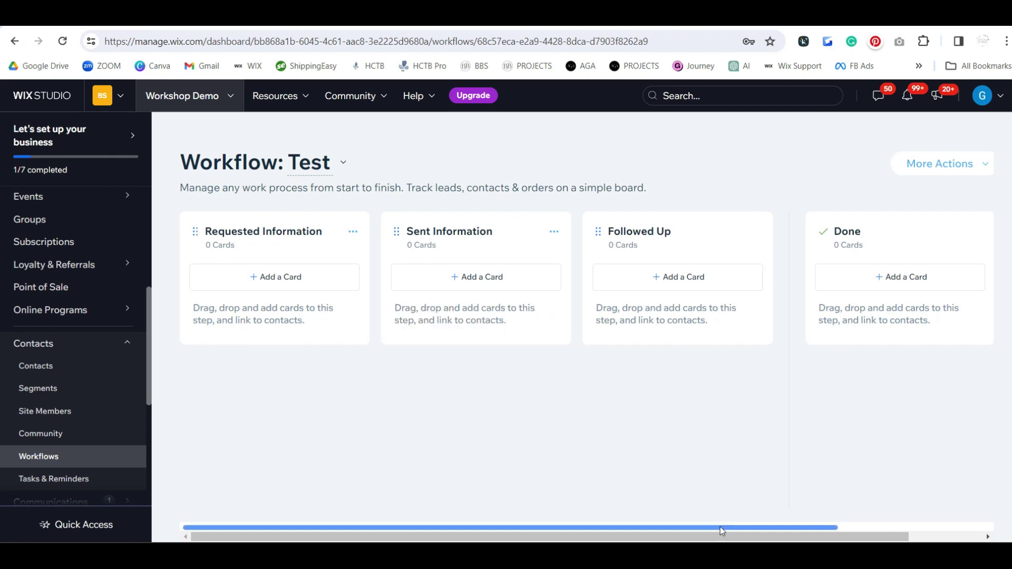
Delete the contact's card from the Archive step of the workflow.
drag(720, 527, 919, 505)
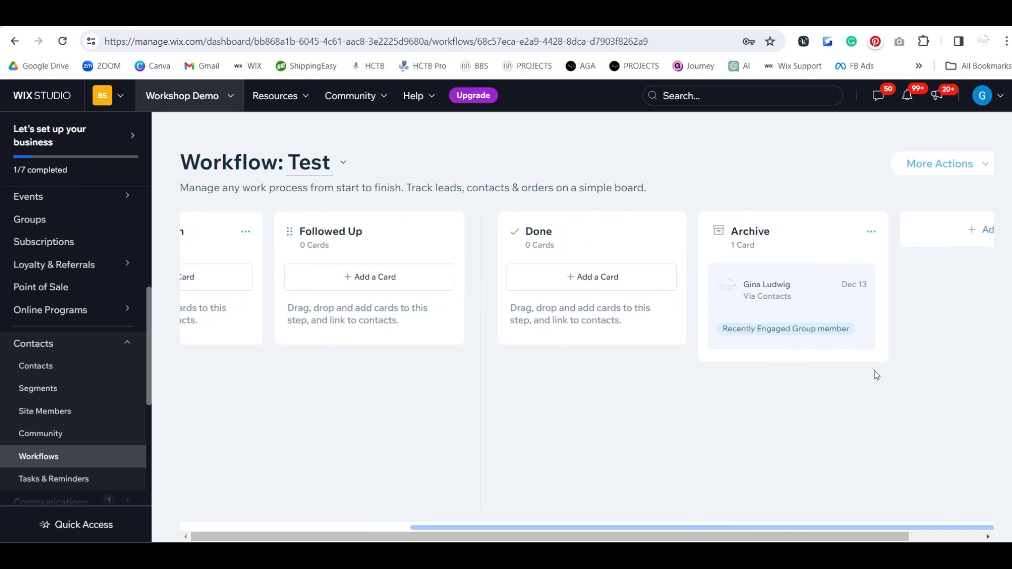
click(857, 288)
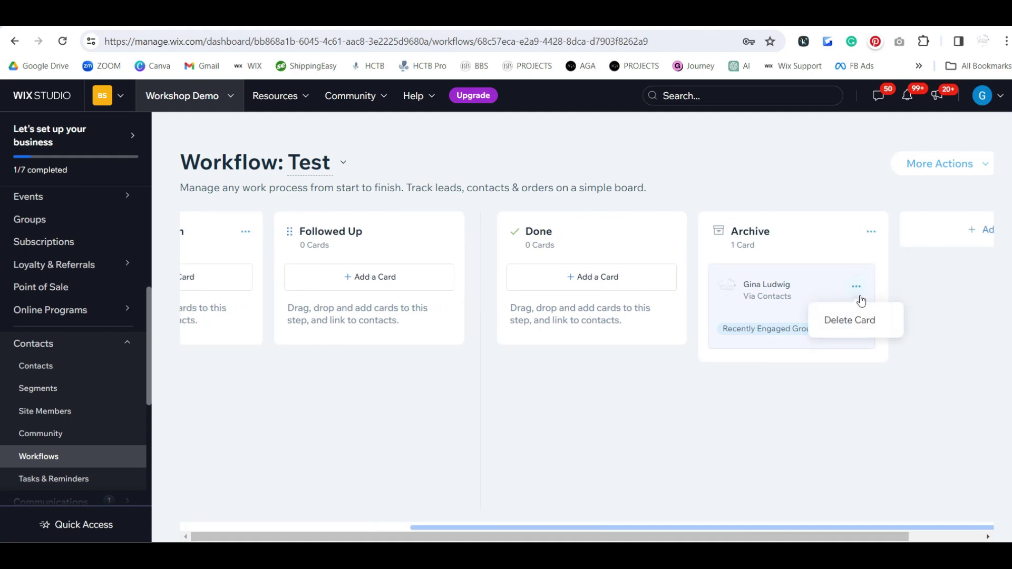
click(860, 319)
click(666, 360)
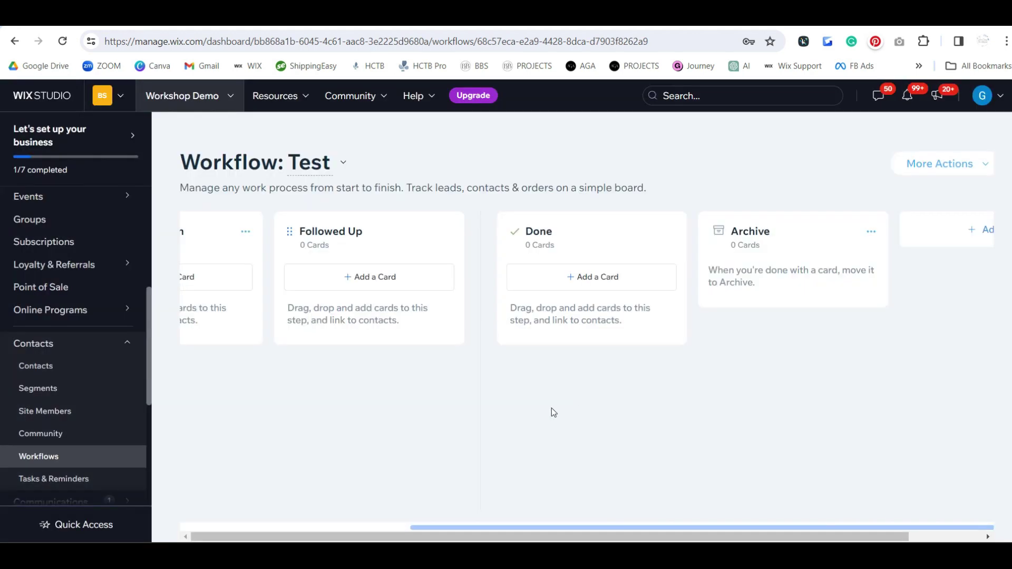
Delete the Followed Up and Requested Information steps from the Test workflow.
drag(615, 526, 339, 536)
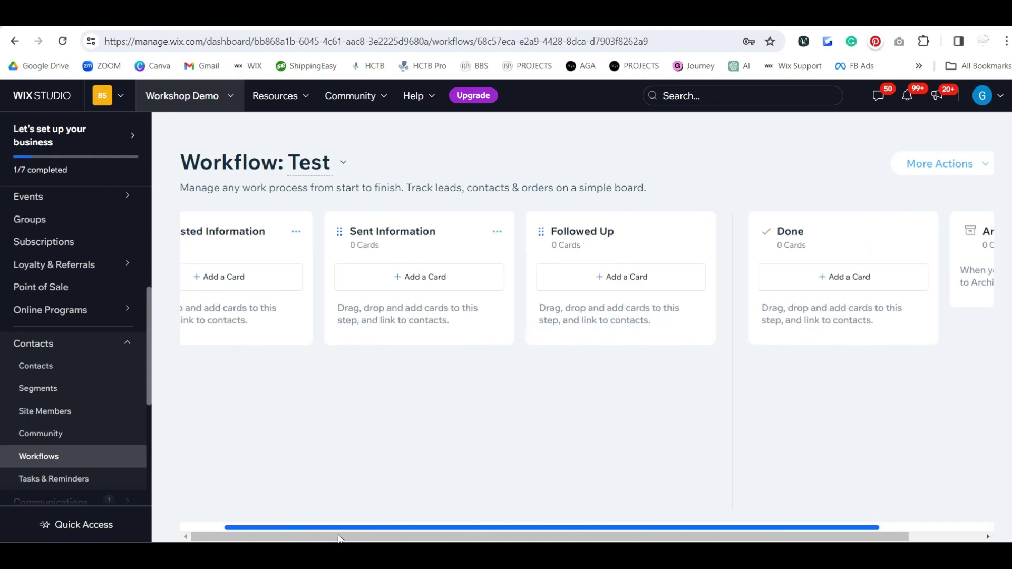
click(756, 233)
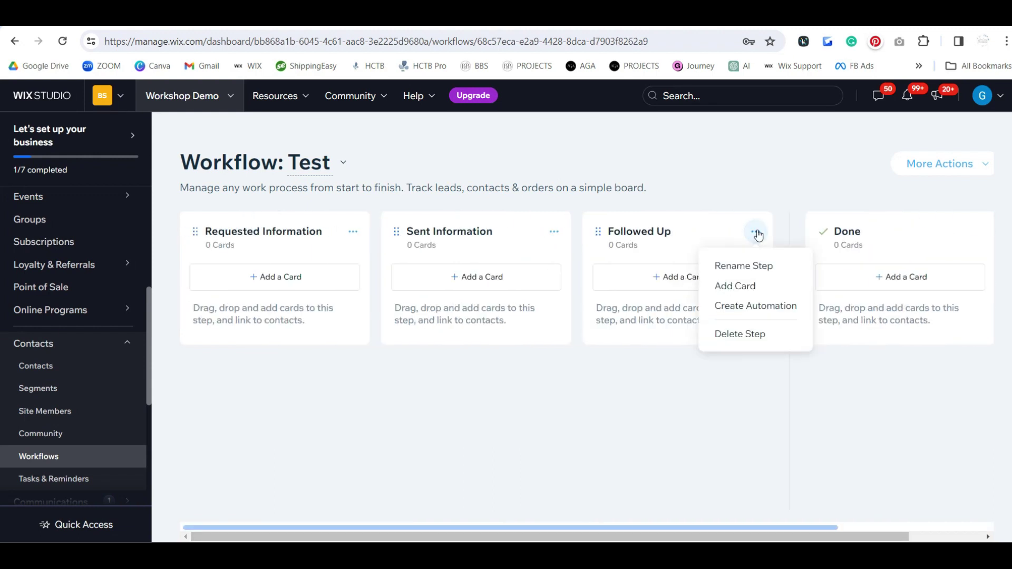
click(743, 334)
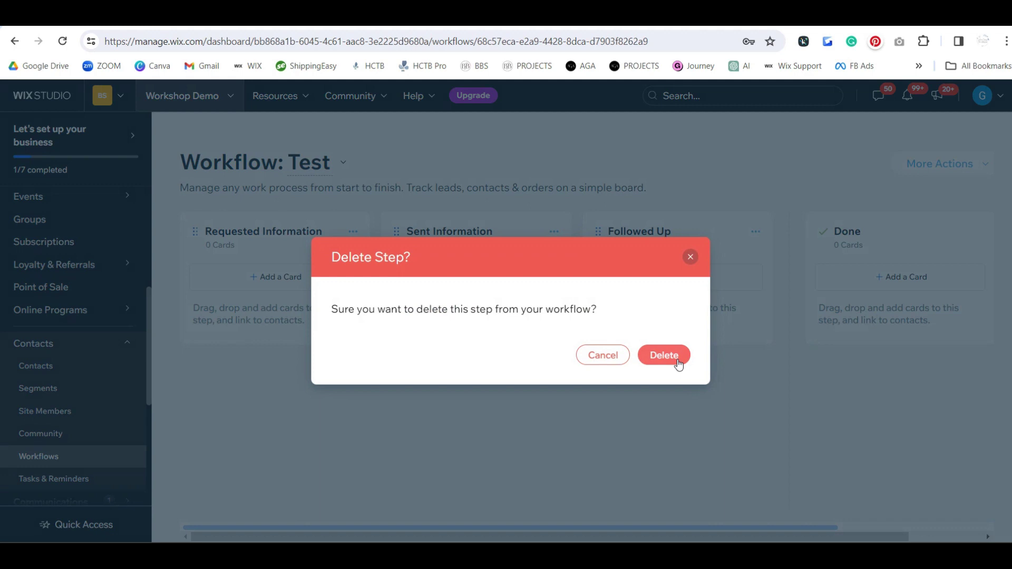
click(664, 355)
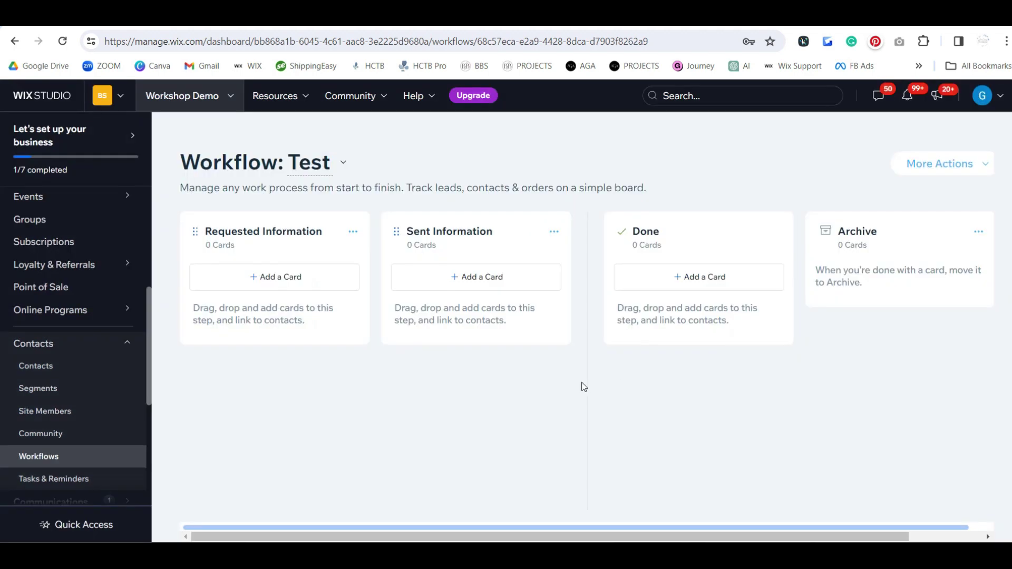
click(352, 233)
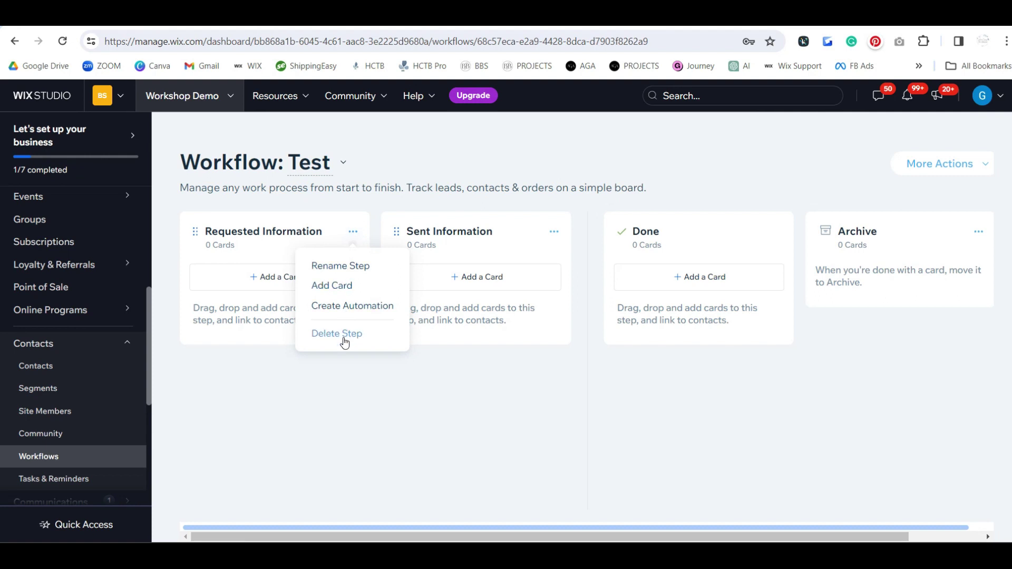
click(344, 335)
click(663, 356)
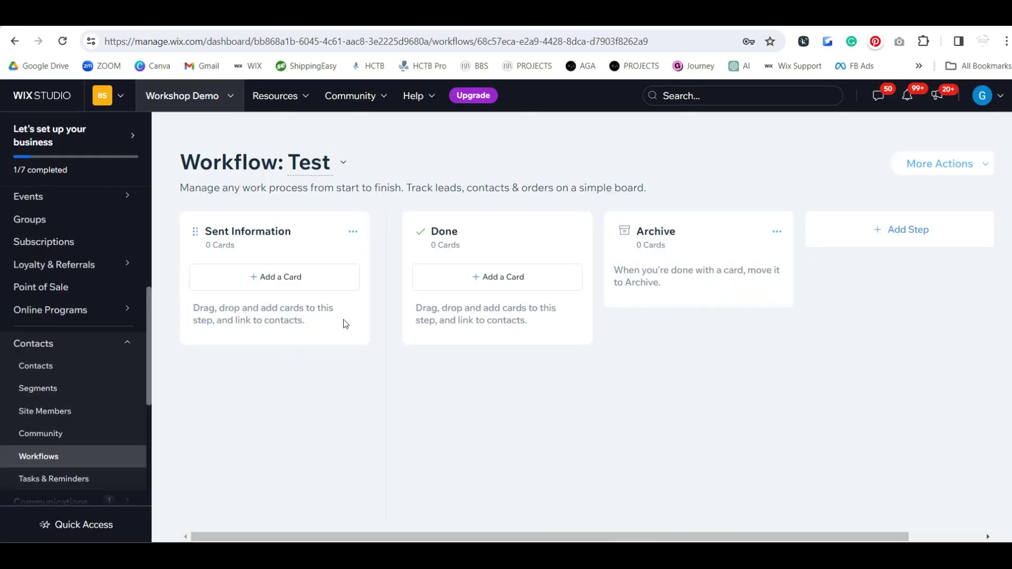
Add and save a new workflow step named 1st Follow Up.
click(923, 244)
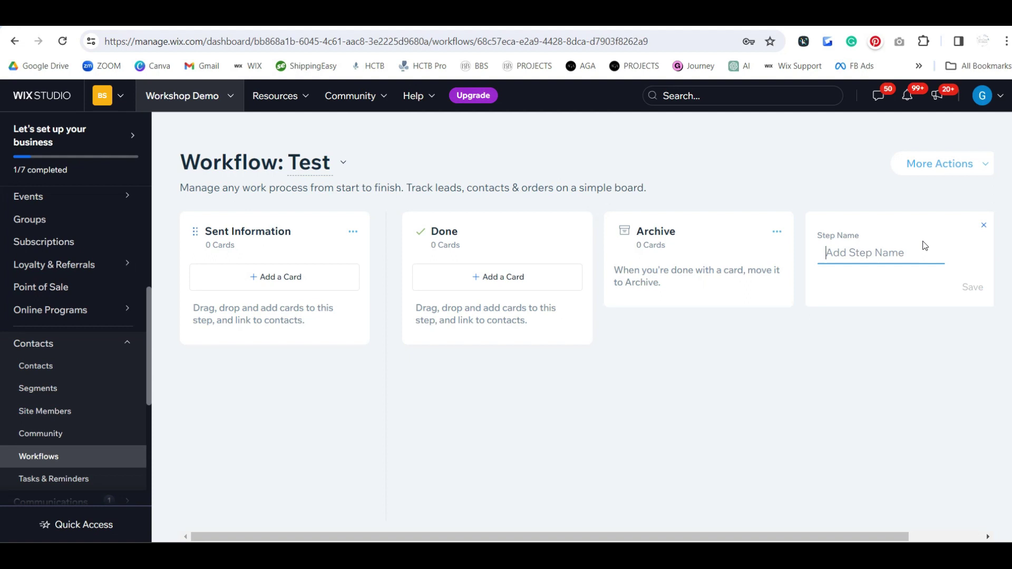
text(1st Follow Up)
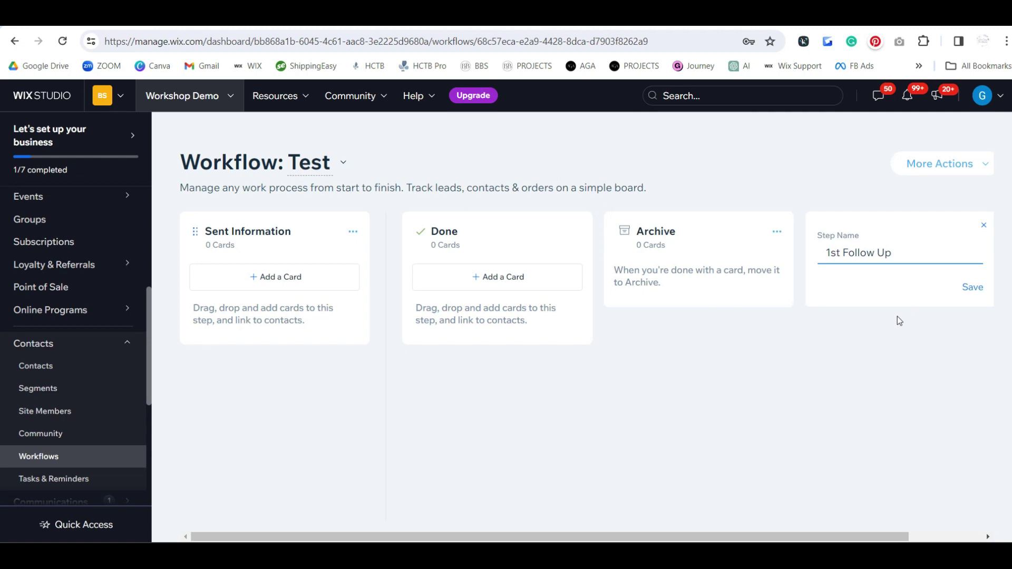
click(973, 289)
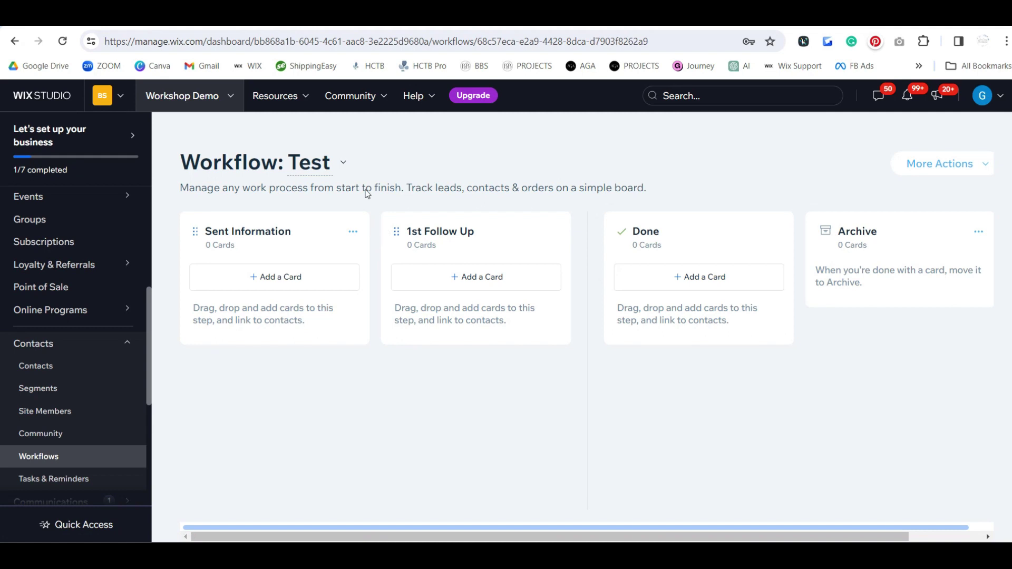
Open the site's Automations page and delete the Information Request automation.
scroll(106, 293, down, 4)
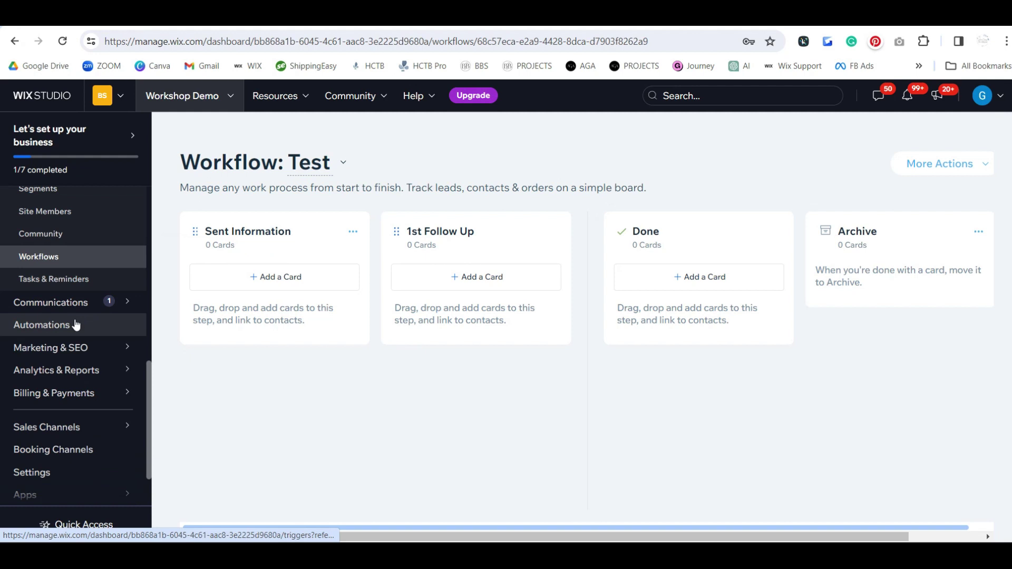
click(76, 324)
scroll(867, 423, down, 2)
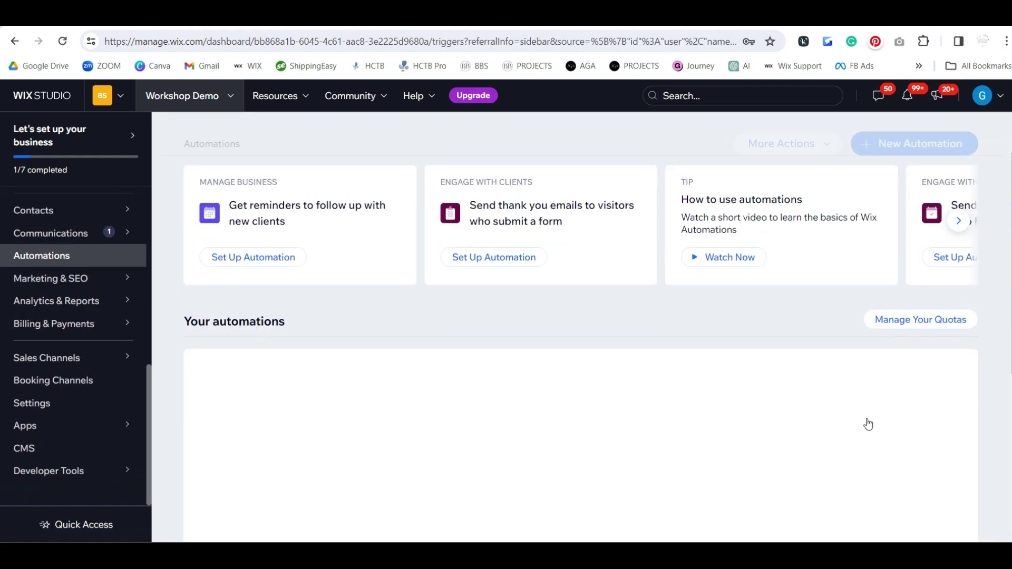
click(945, 397)
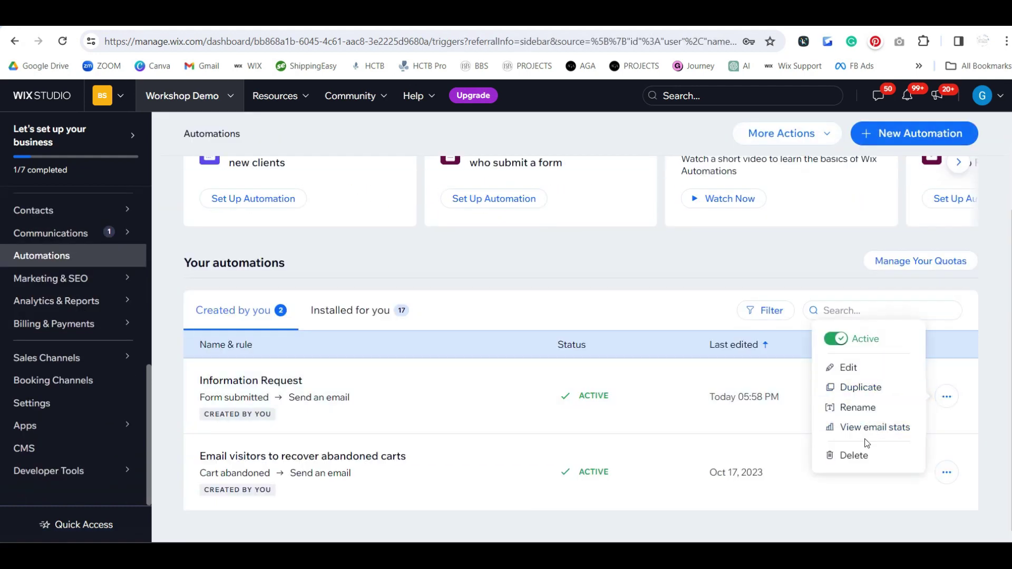
click(854, 455)
click(667, 357)
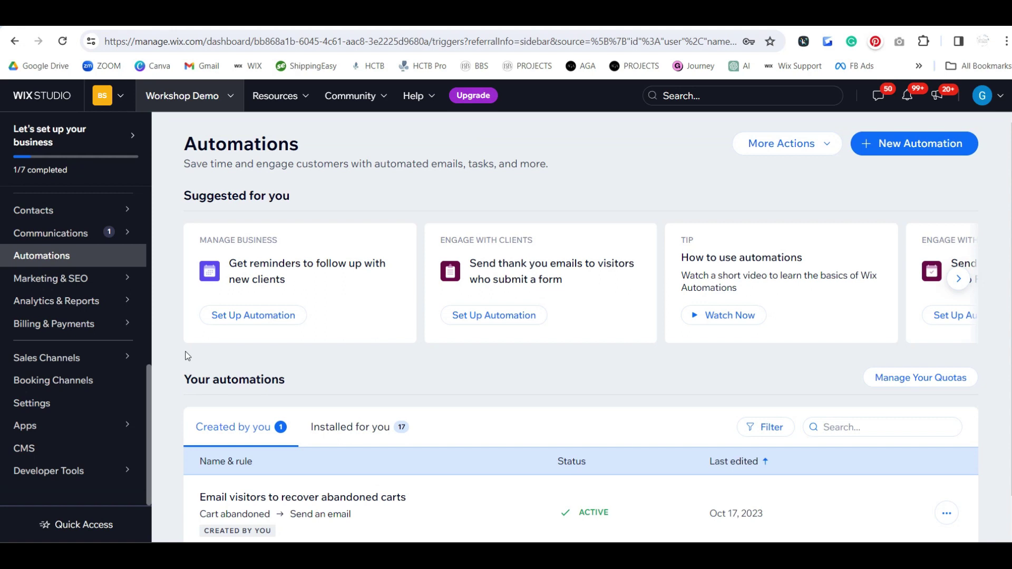
Create a new automation from scratch and name it Sent Information.
click(920, 144)
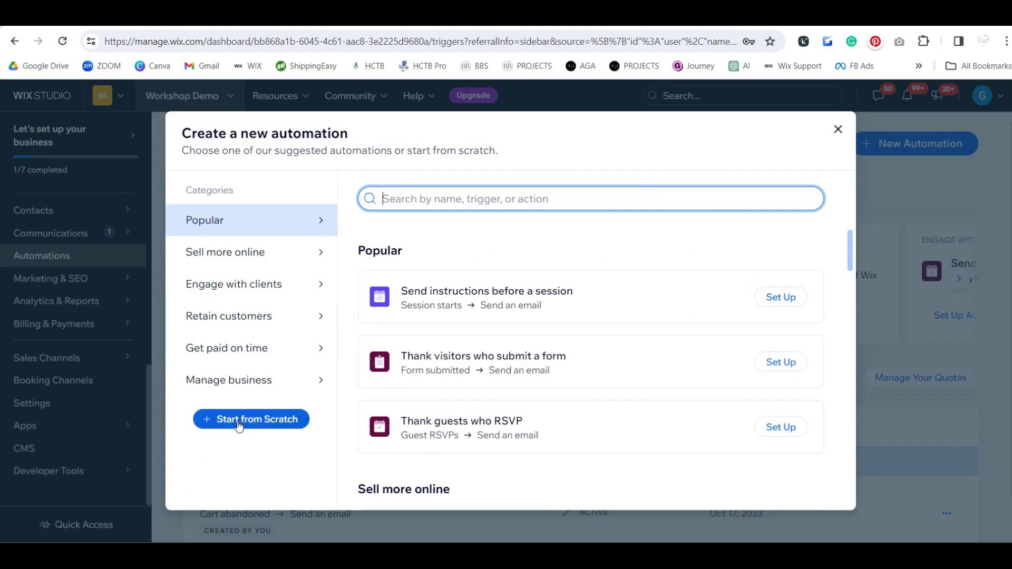
click(238, 422)
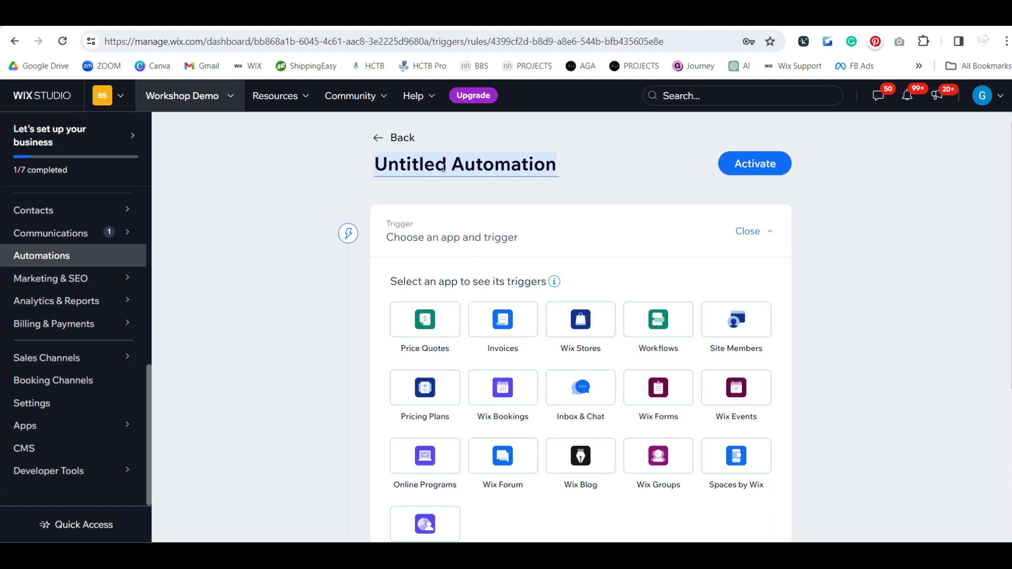
text(Se)
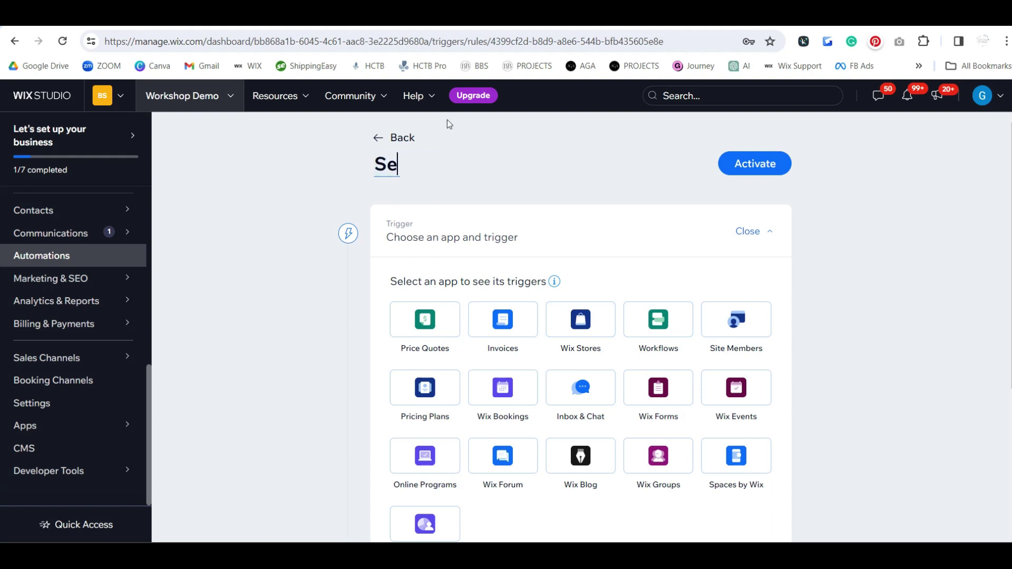
text(nt Information)
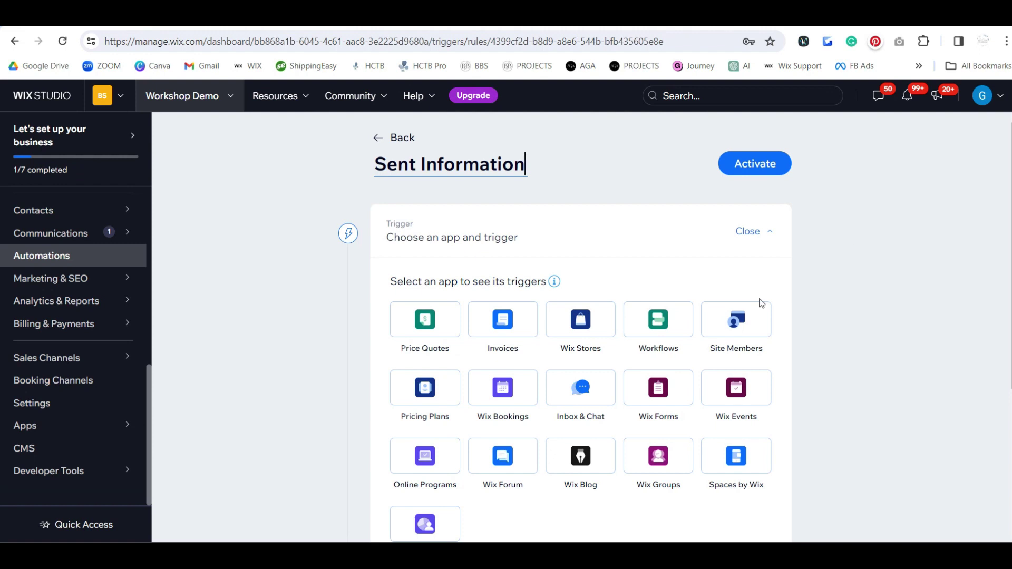
Set the automation's trigger to a submitted Wix Forms form, restricted to the specific Contact Us form.
click(667, 389)
scroll(667, 388, down, 6)
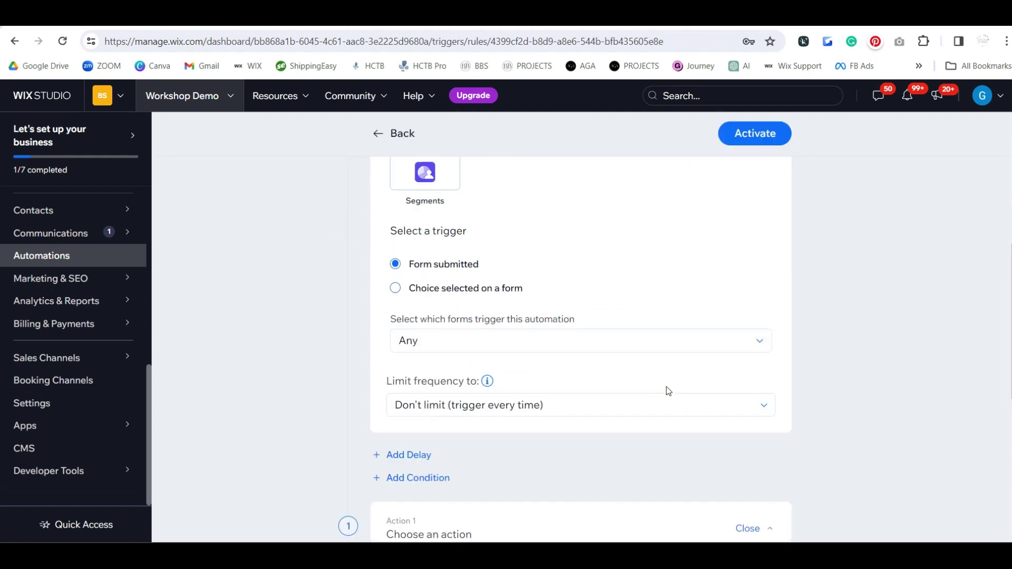
click(435, 343)
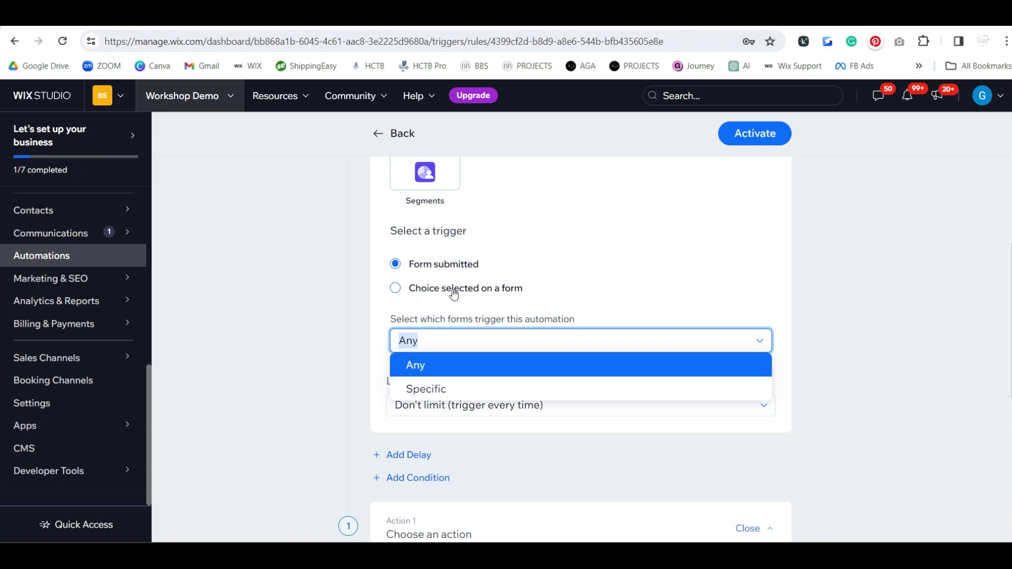
click(449, 389)
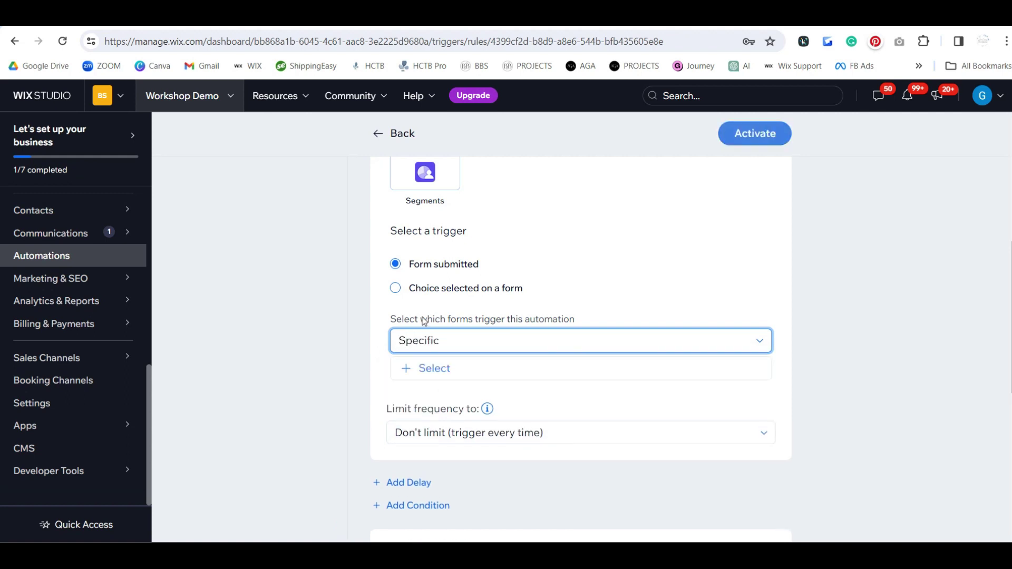
click(428, 367)
click(418, 357)
click(672, 412)
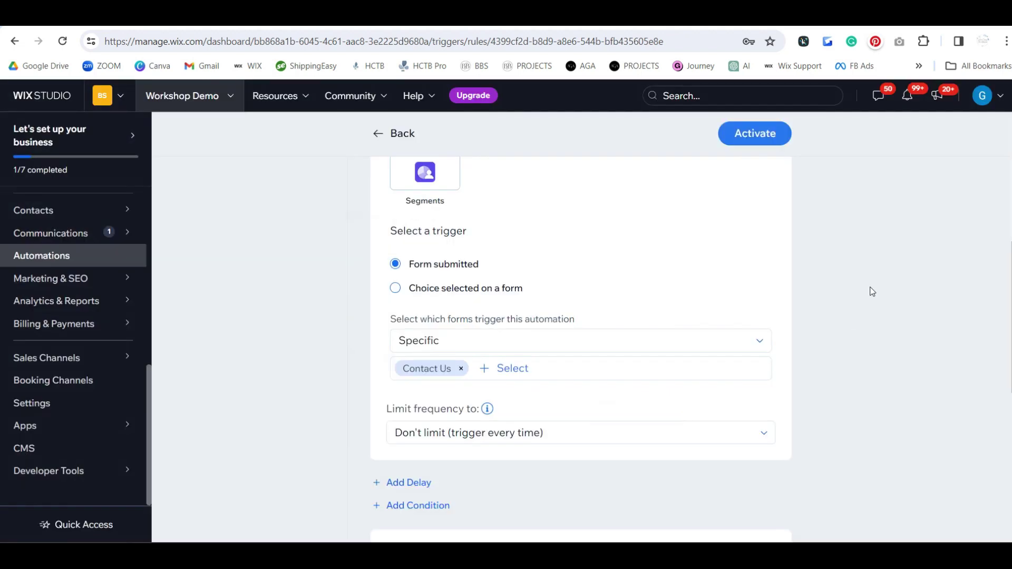
Set the first action to move a workflow card in the Test workflow to the Sent Information step.
scroll(873, 292, down, 4)
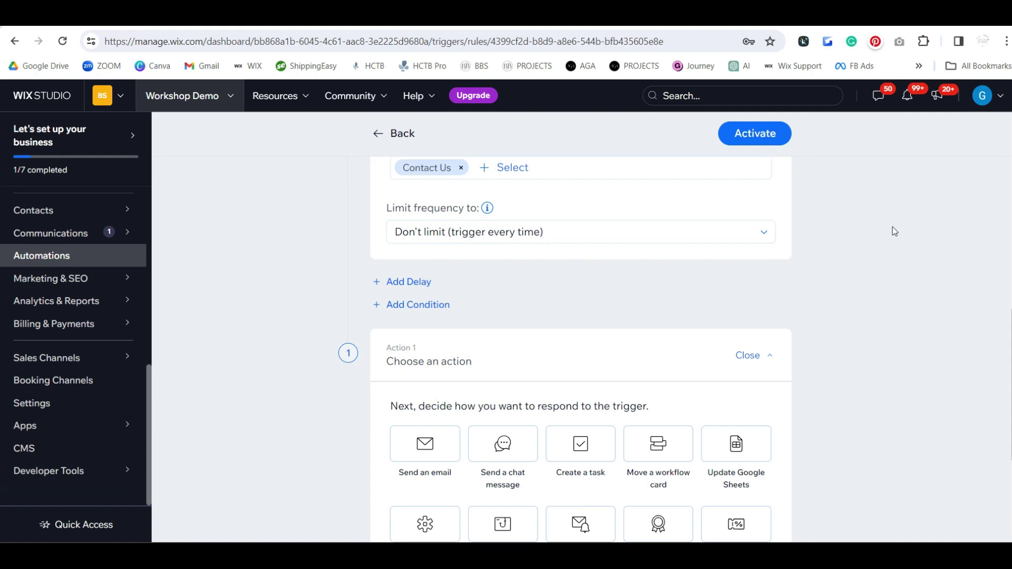
scroll(892, 229, down, 3)
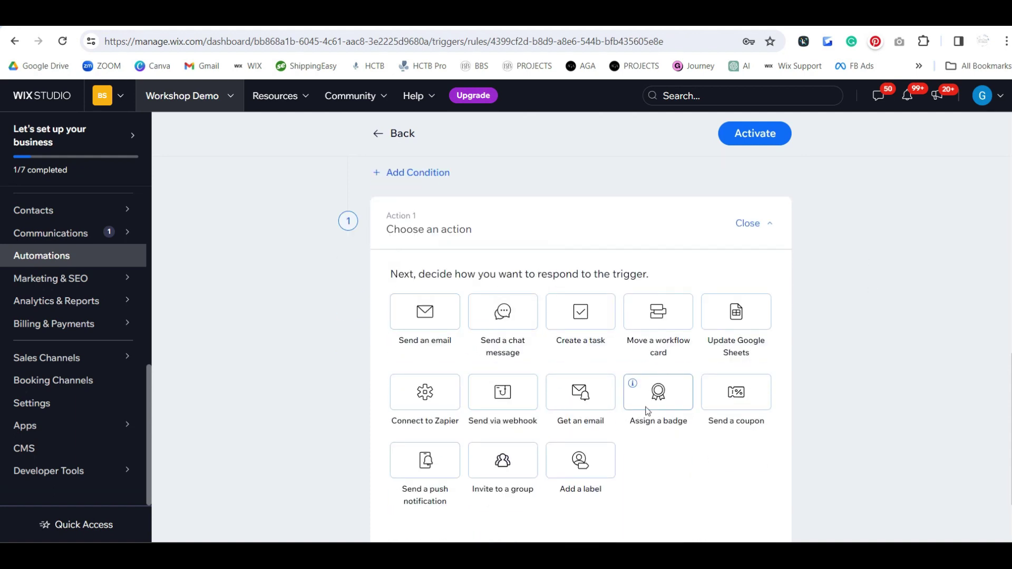
click(675, 314)
scroll(675, 315, down, 5)
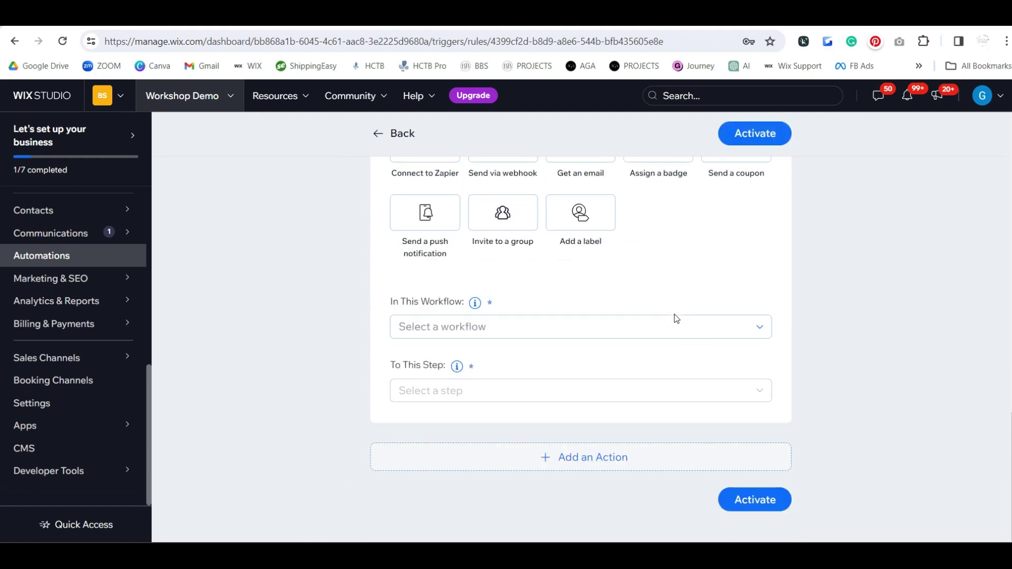
click(449, 333)
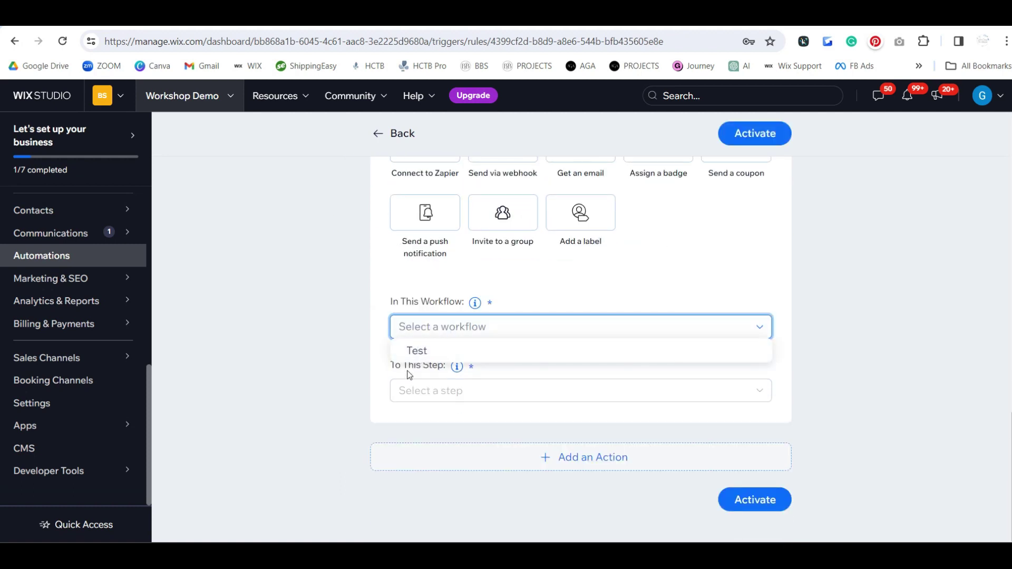
click(413, 352)
click(420, 403)
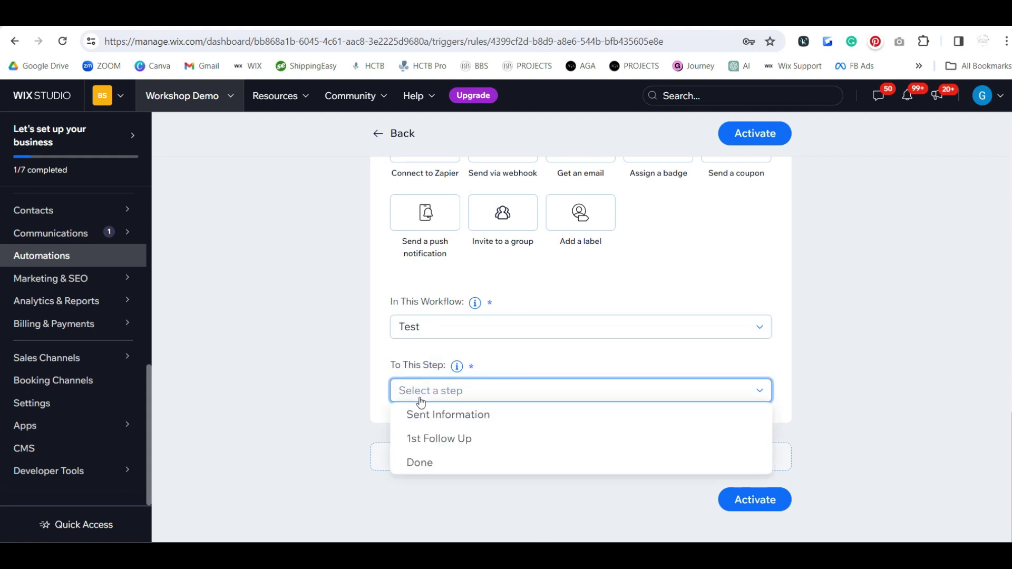
click(414, 417)
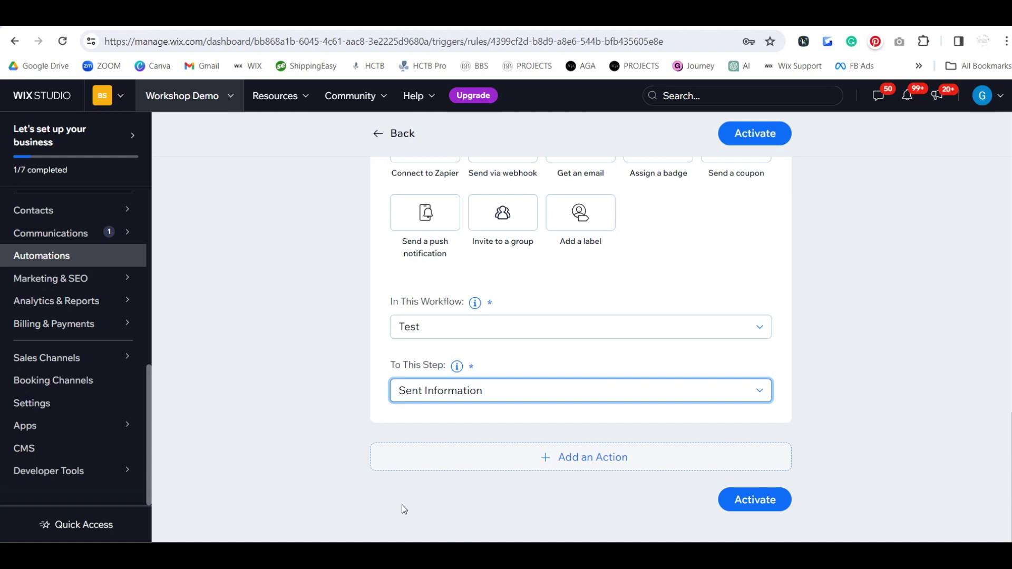
Add a second action to the automation that sends an email.
scroll(731, 344, up, 15)
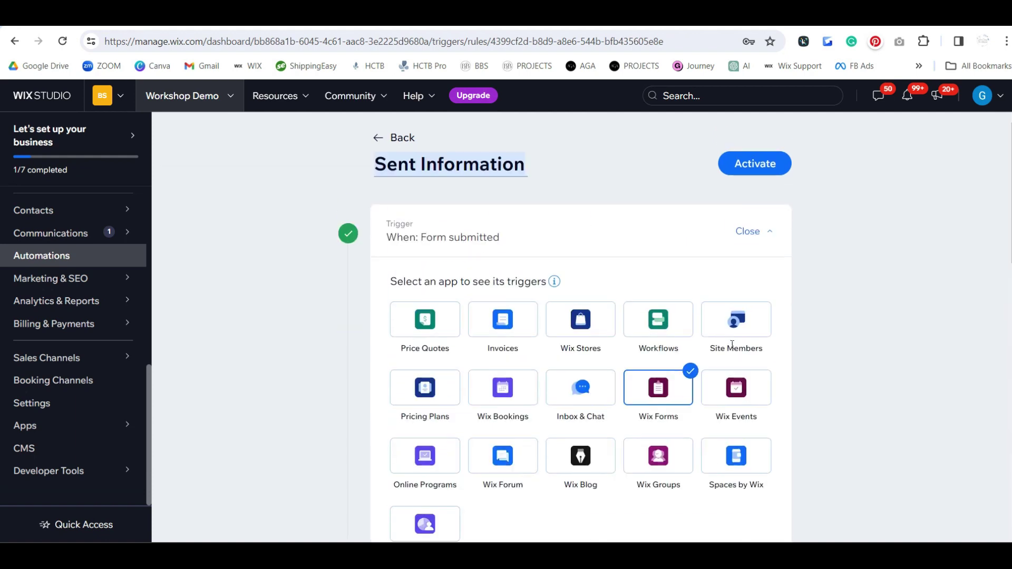
scroll(732, 344, down, 15)
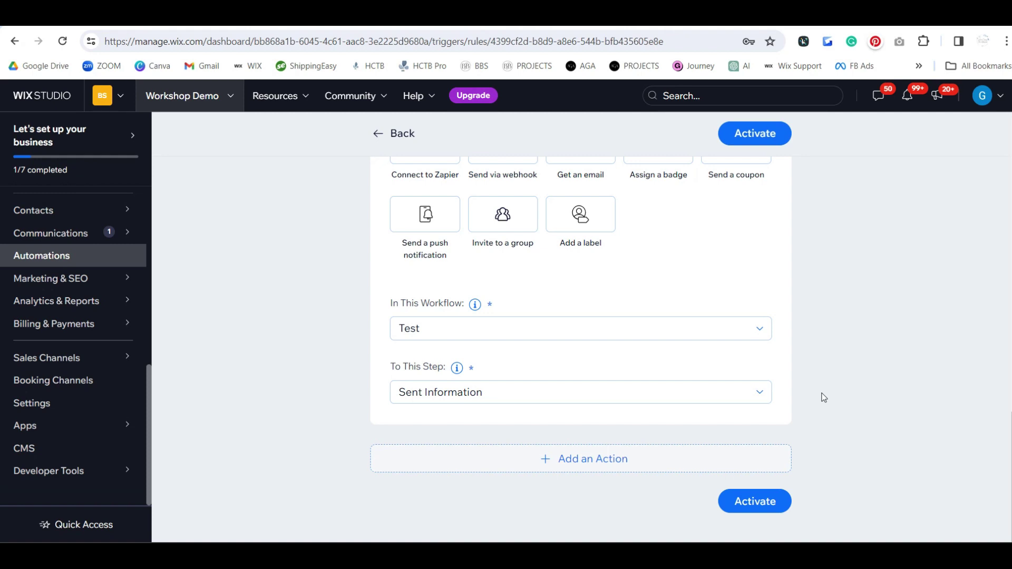
click(576, 467)
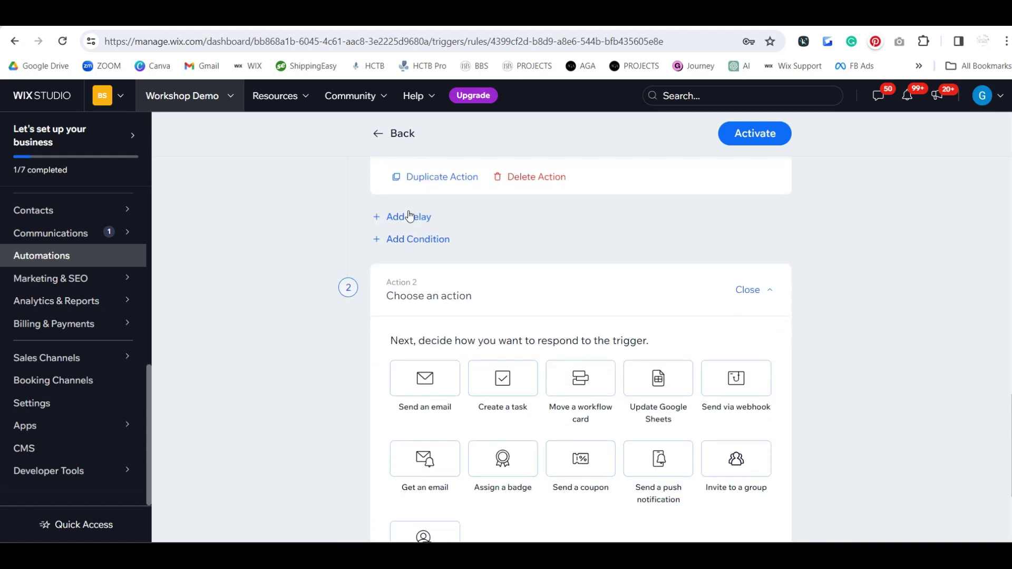
scroll(583, 273, down, 1)
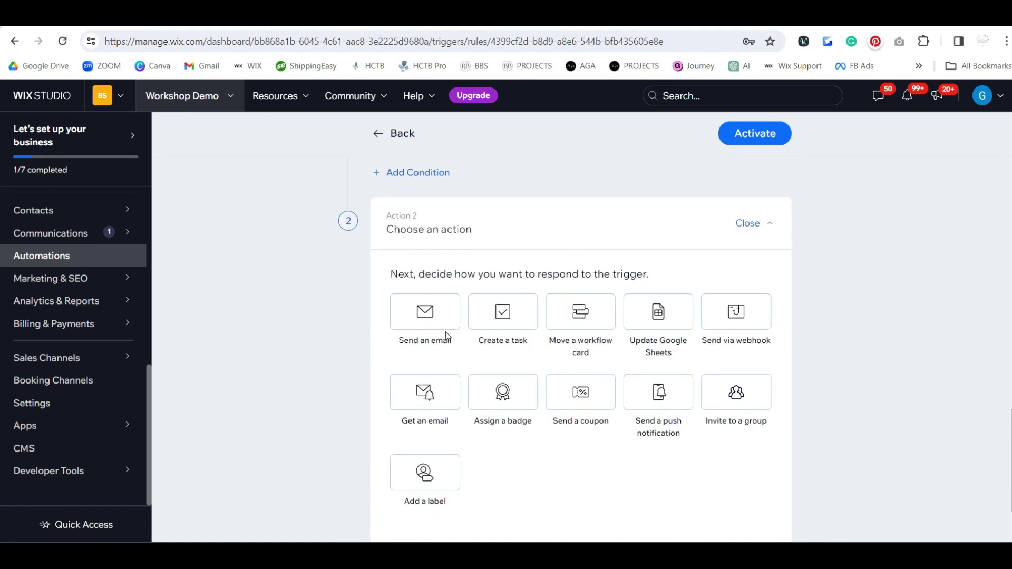
click(445, 333)
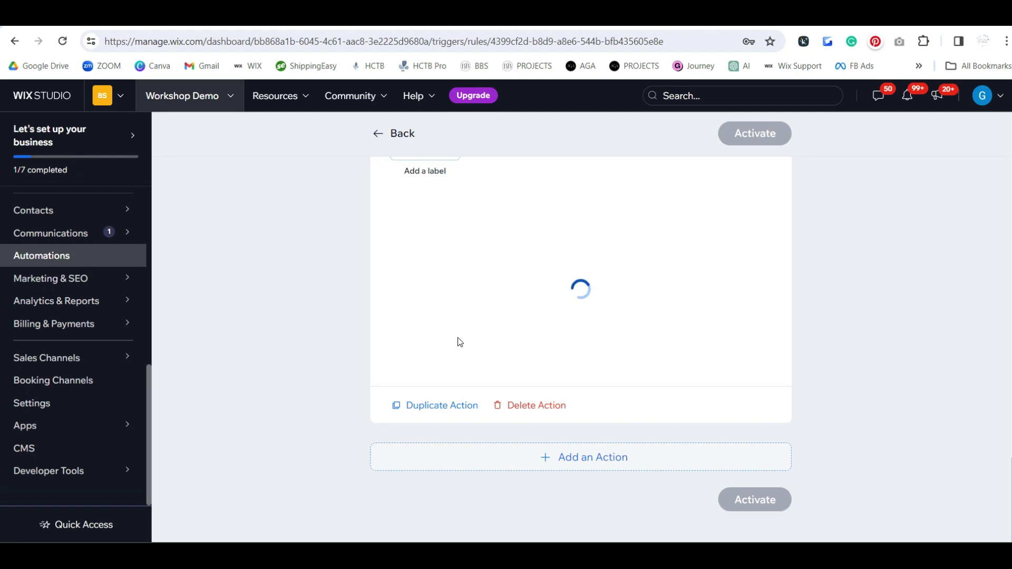
scroll(747, 344, down, 3)
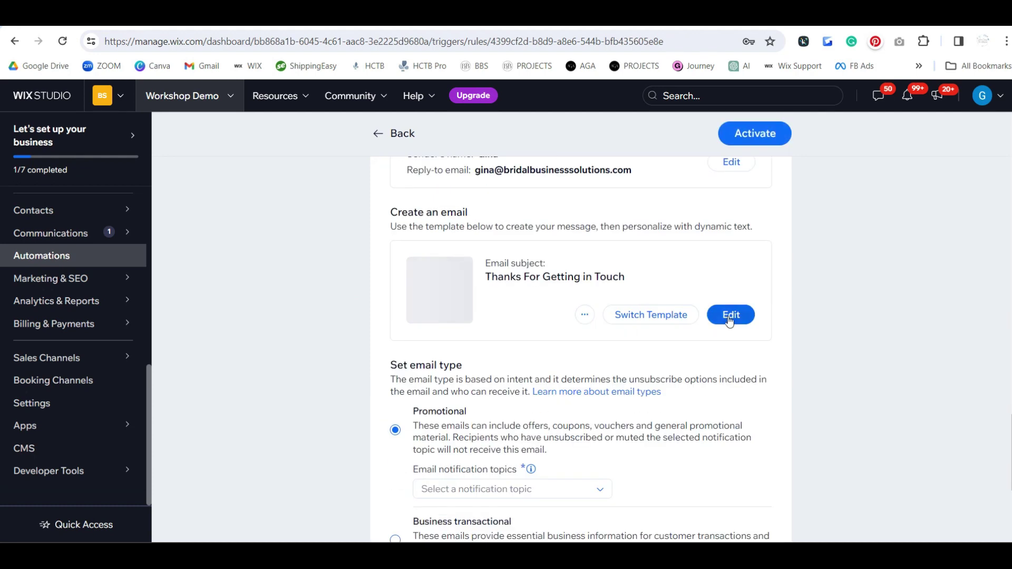
scroll(391, 377, down, 2)
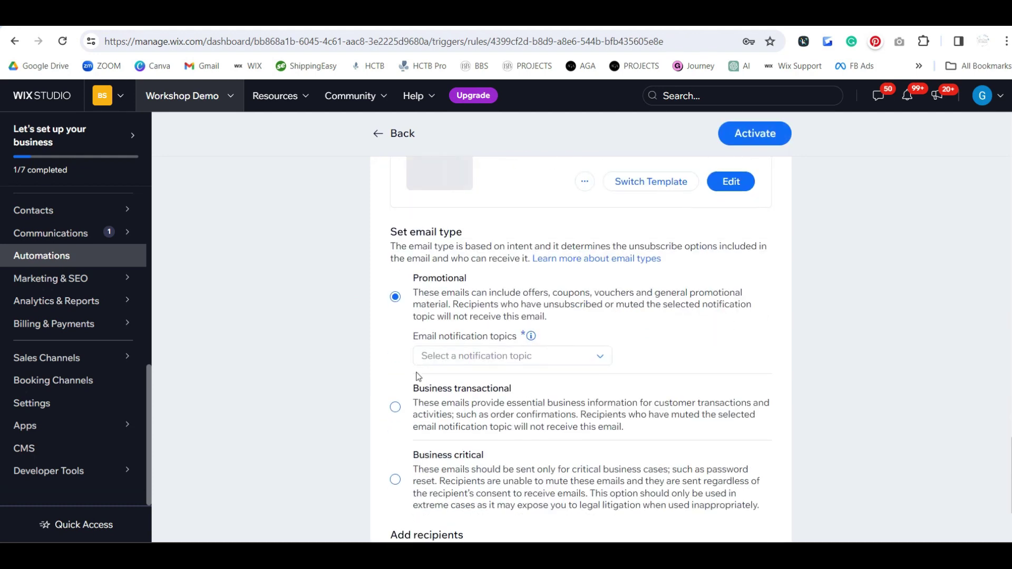
Set the email type to Business transactional with Marketplace submission tracking as the notification topic.
click(395, 406)
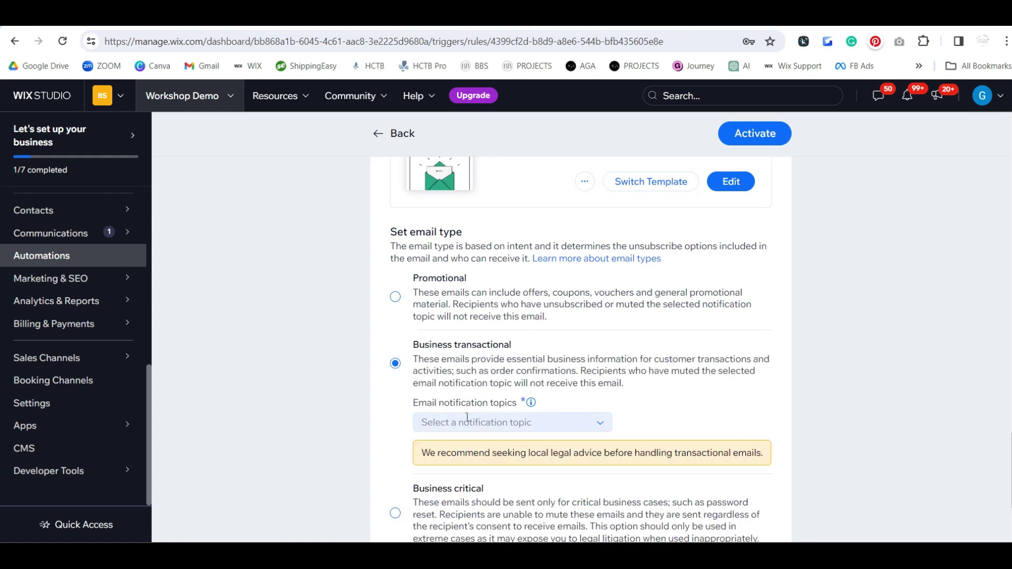
click(467, 422)
click(478, 476)
scroll(883, 308, down, 2)
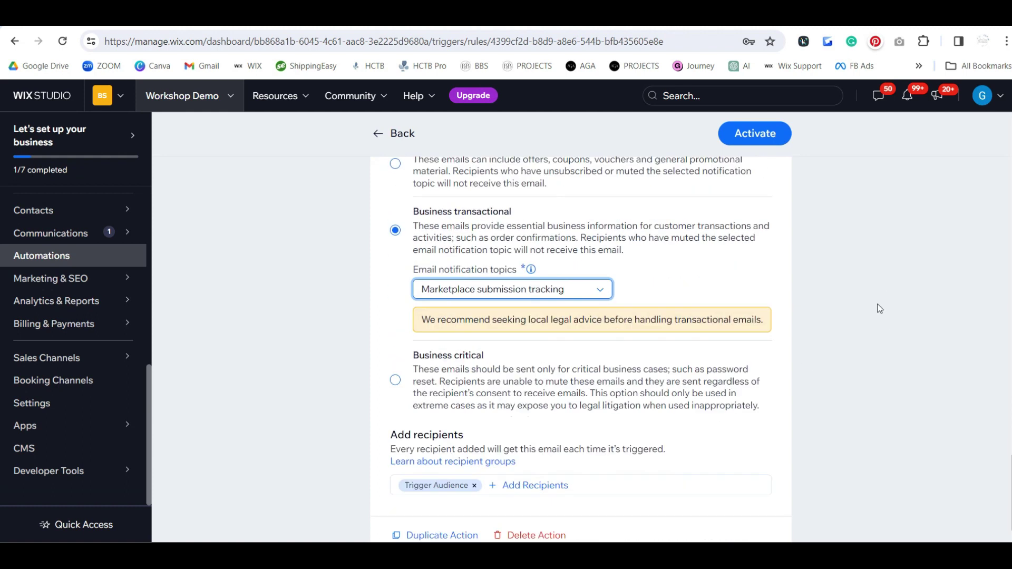
scroll(879, 308, down, 2)
Add a third action that creates the task "Follow Up Via Text with Welcome Message".
scroll(879, 309, up, 12)
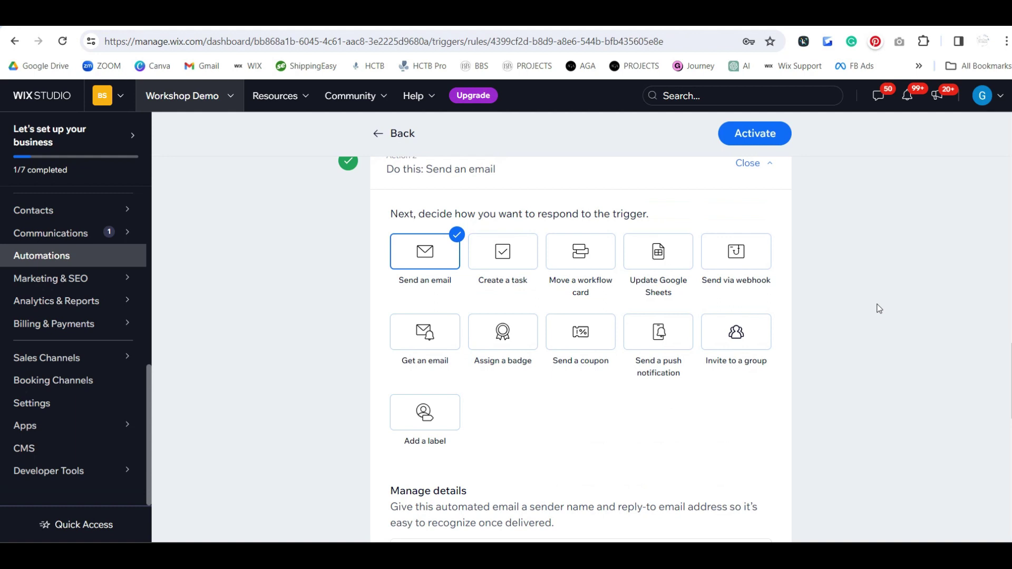
scroll(880, 309, down, 12)
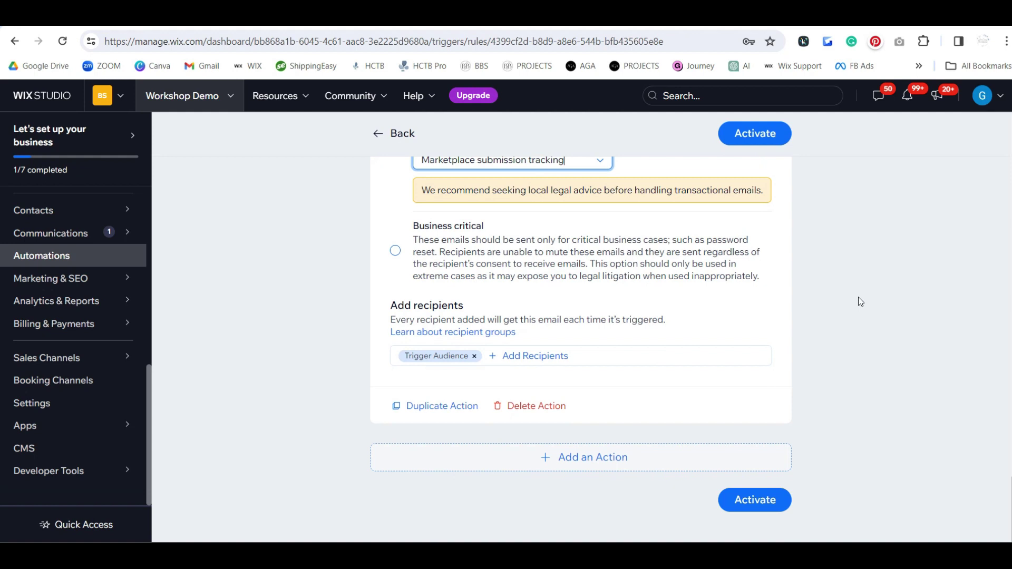
click(595, 463)
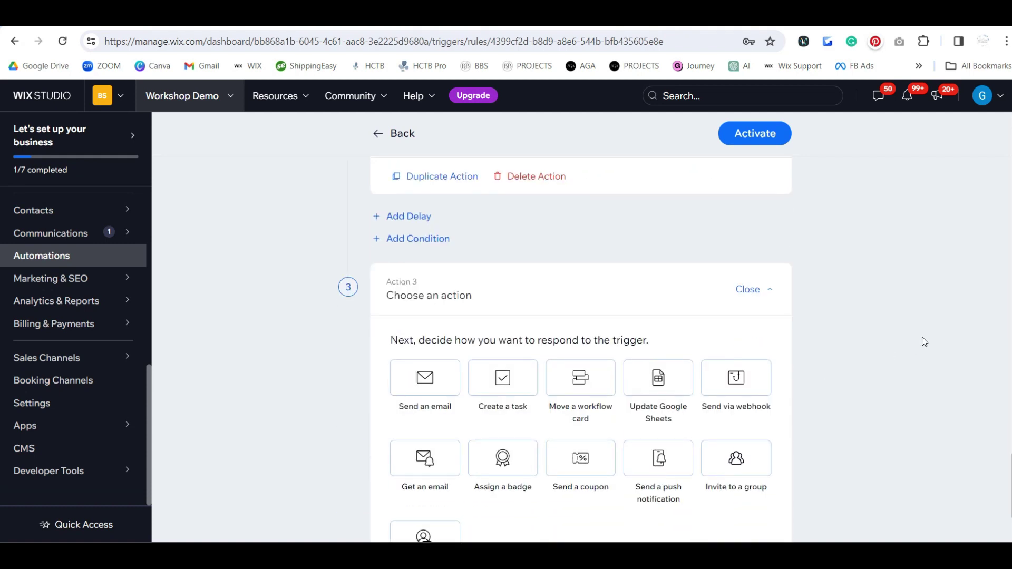
click(515, 312)
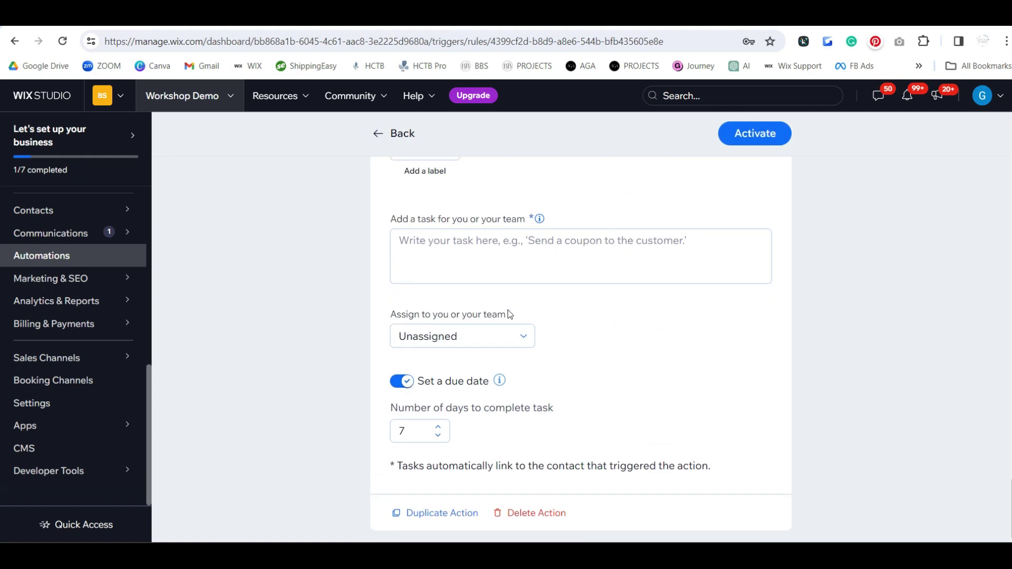
scroll(107, 316, up, 3)
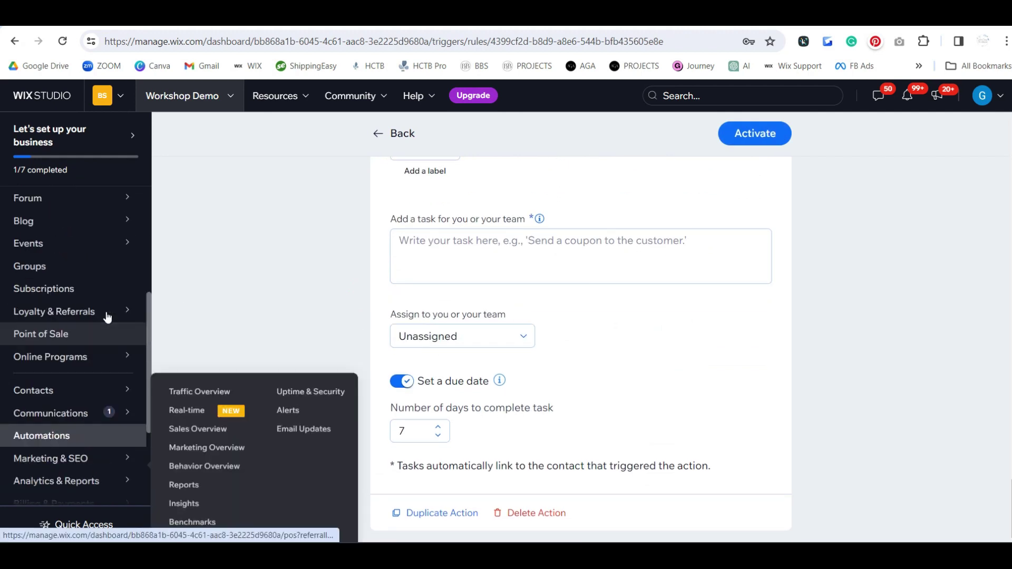
scroll(90, 332, up, 1)
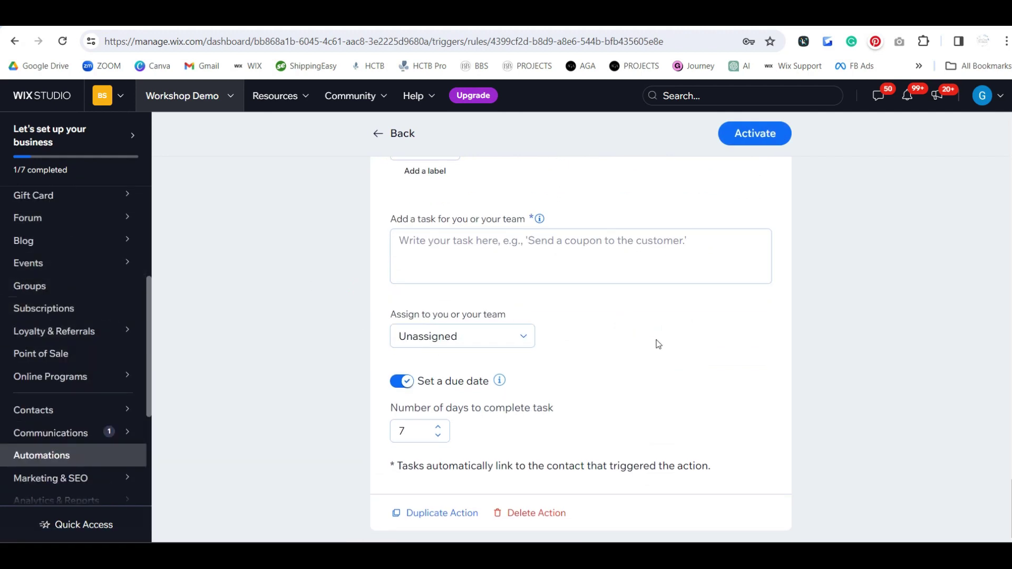
scroll(659, 344, up, 3)
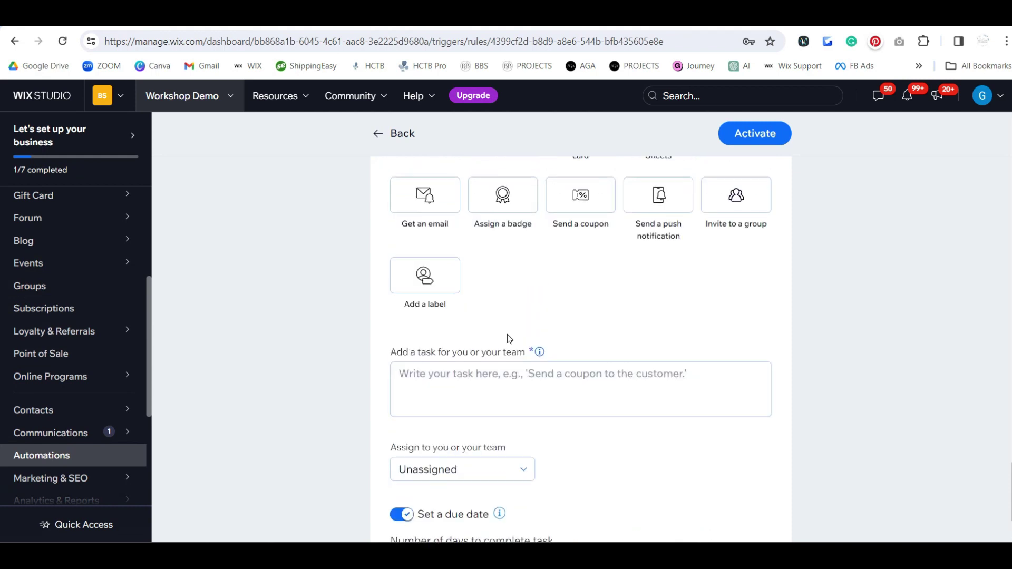
scroll(507, 335, down, 1)
click(537, 319)
text(Follow Up Via)
text(Tex)
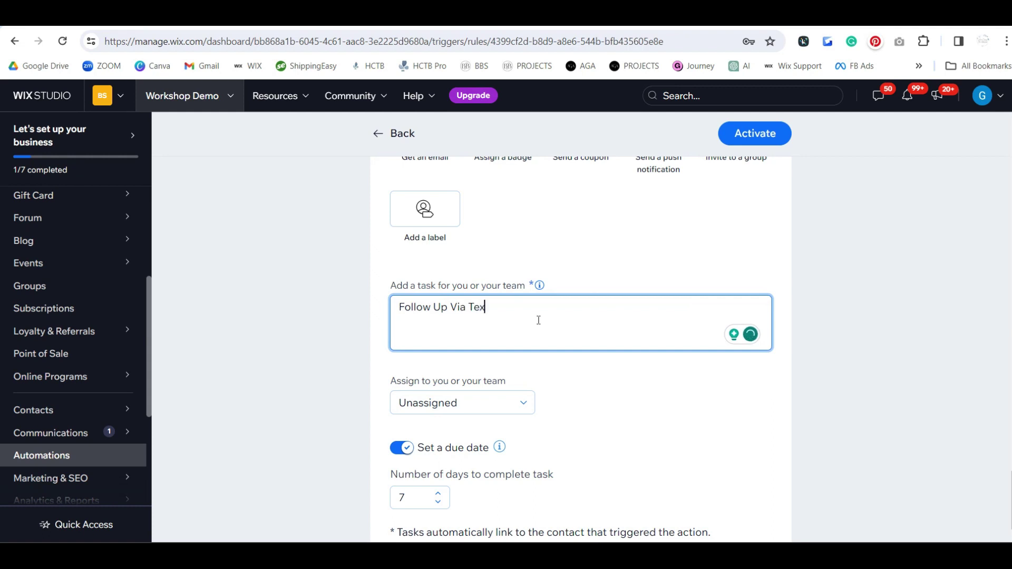
text(t with Welcome Message)
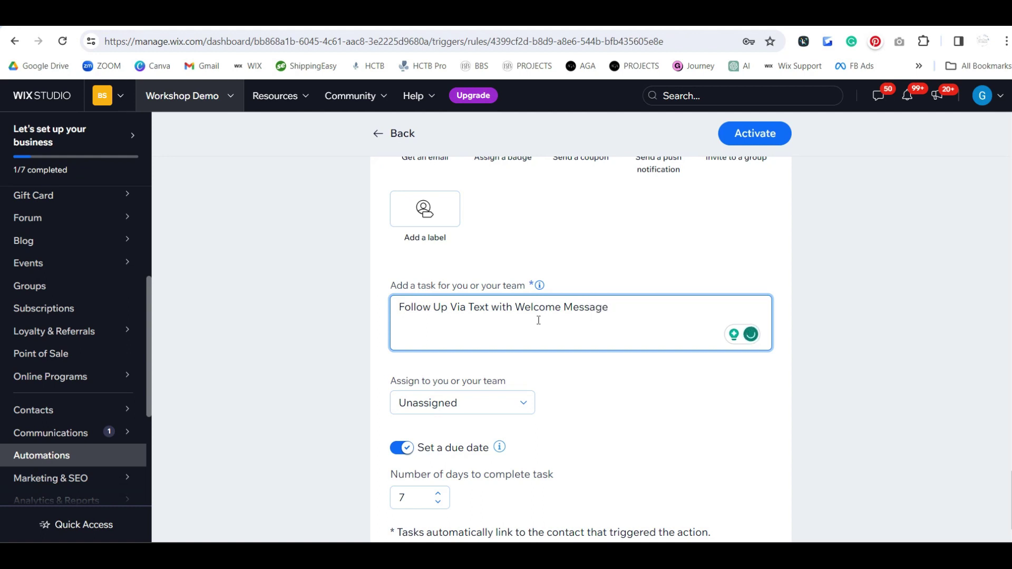
Check the task's assignee options, leave it Unassigned, and activate the Sent Information automation.
scroll(589, 327, down, 1)
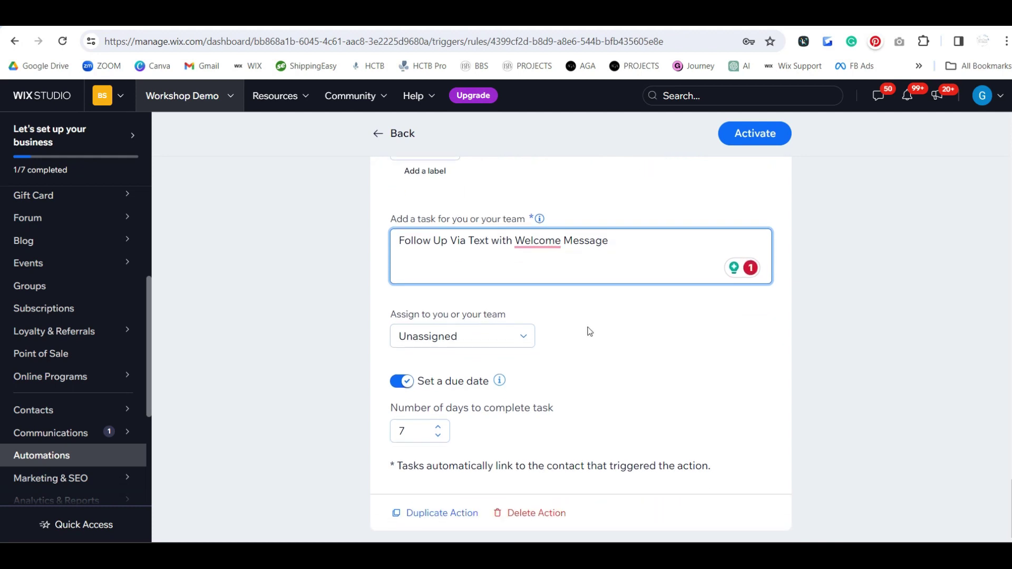
click(484, 341)
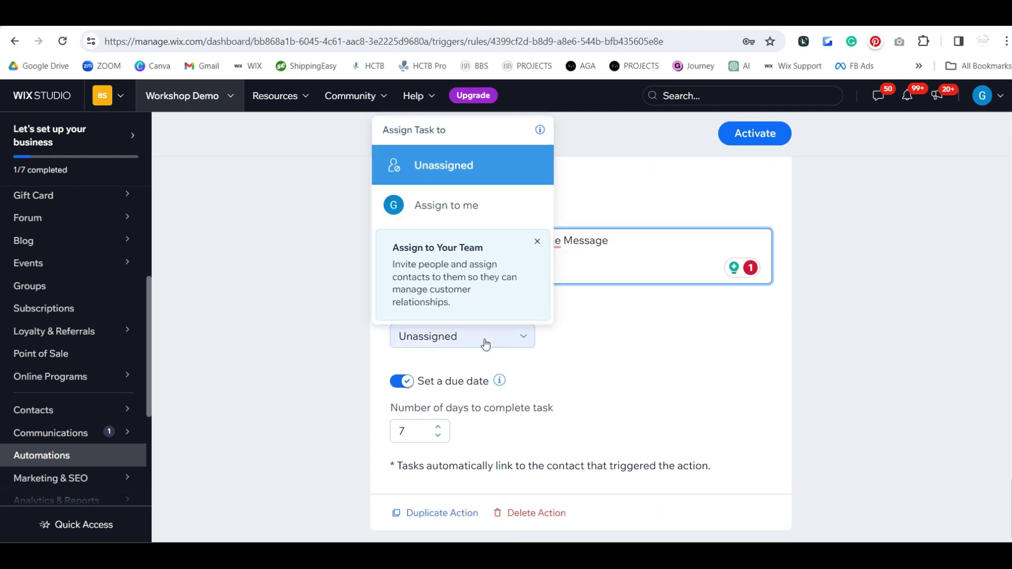
click(606, 353)
scroll(556, 379, down, 1)
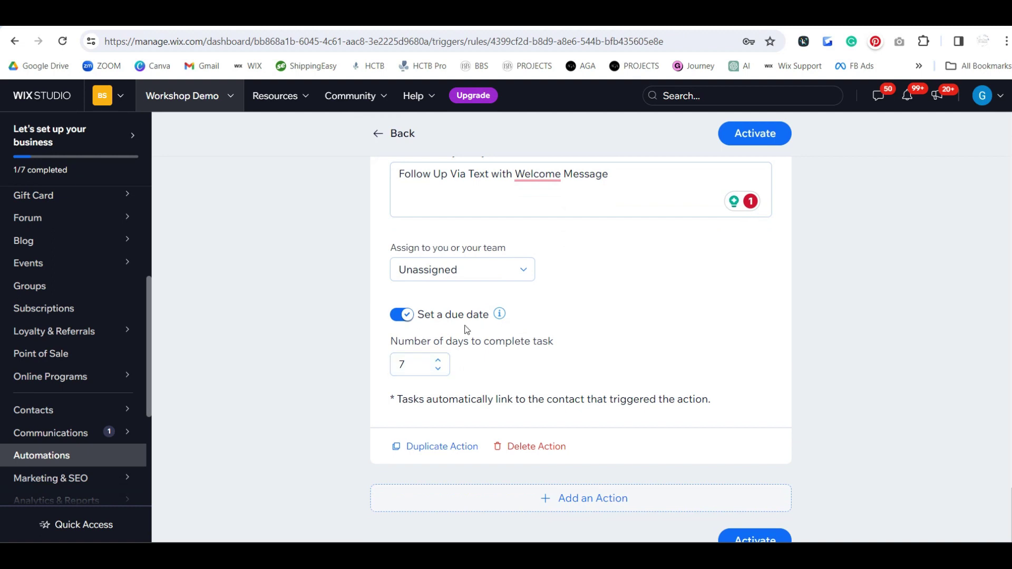
scroll(583, 368, down, 1)
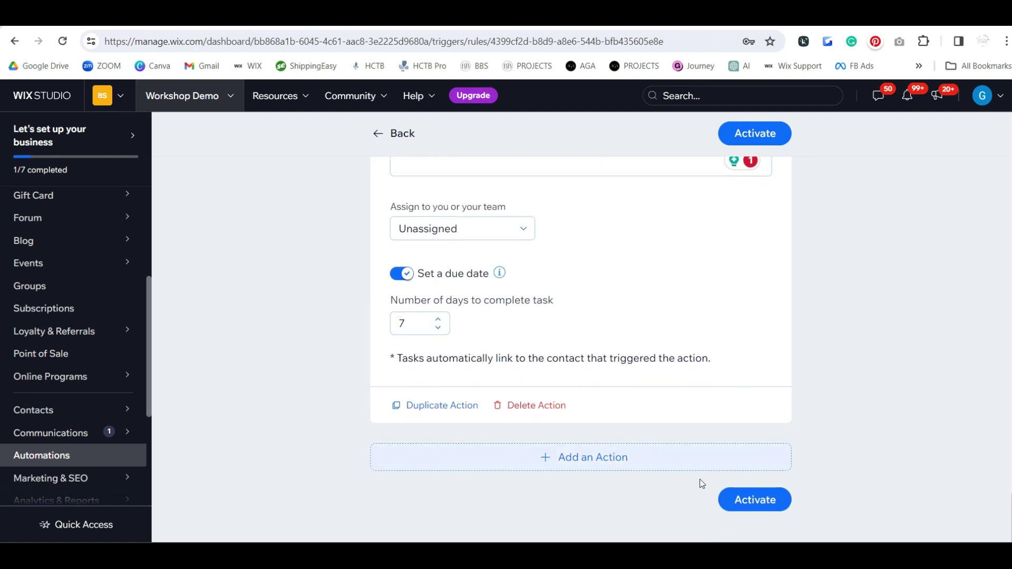
click(777, 505)
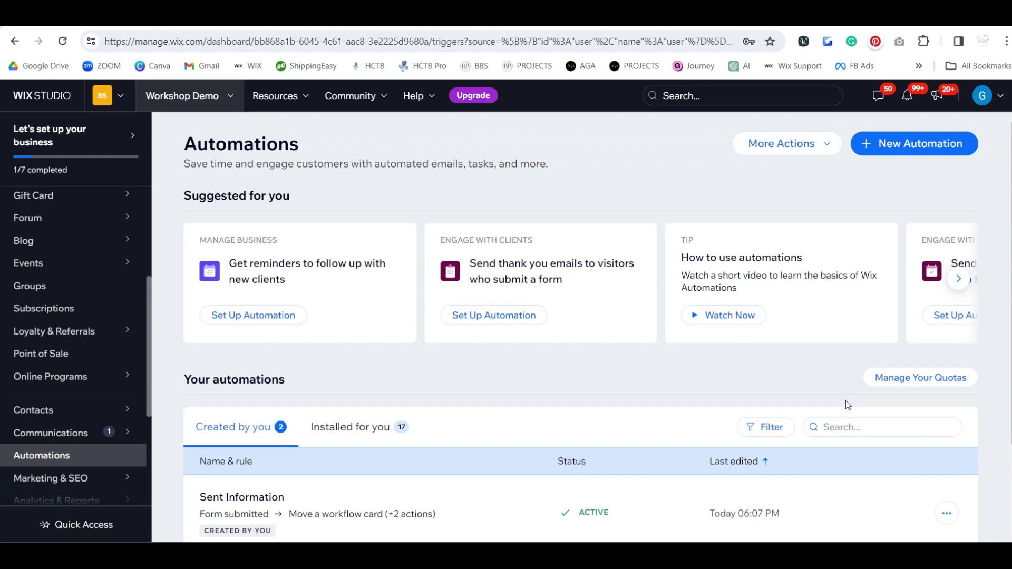
scroll(728, 521, down, 1)
scroll(708, 509, up, 1)
On the live site's contact page, fill in the form with a saved name and email, and submit it.
key(ctrl+Tab)
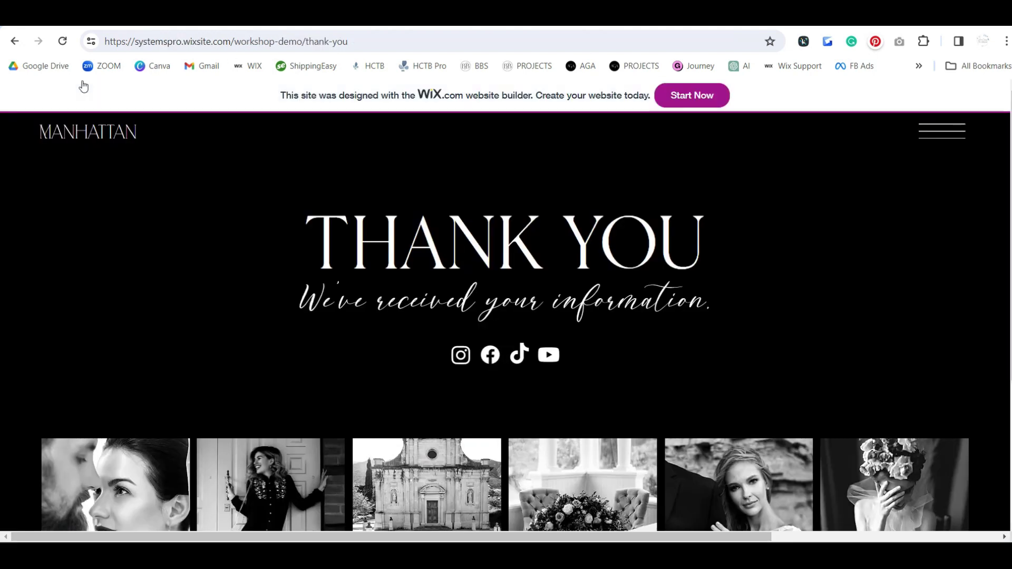
click(15, 42)
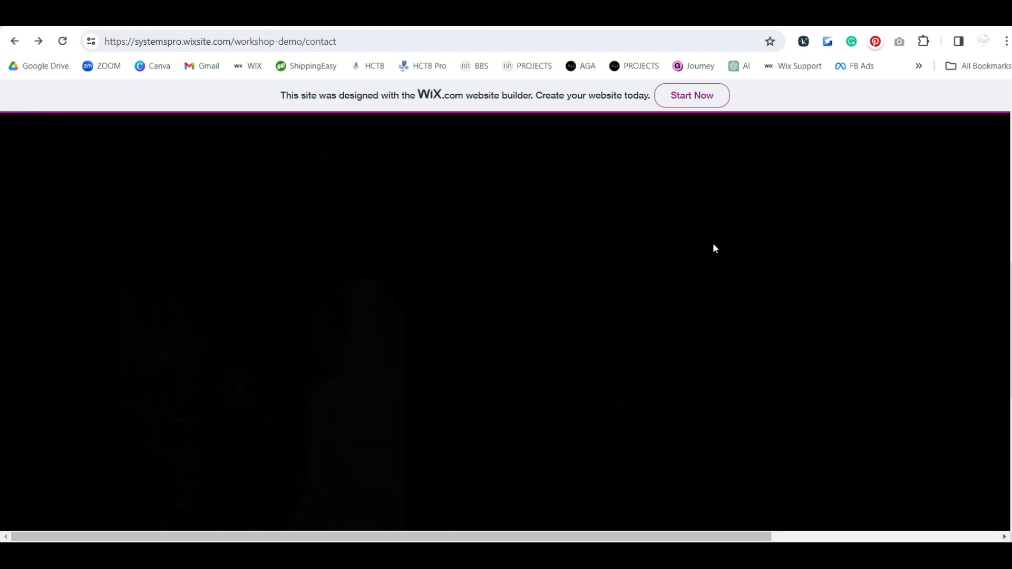
click(518, 300)
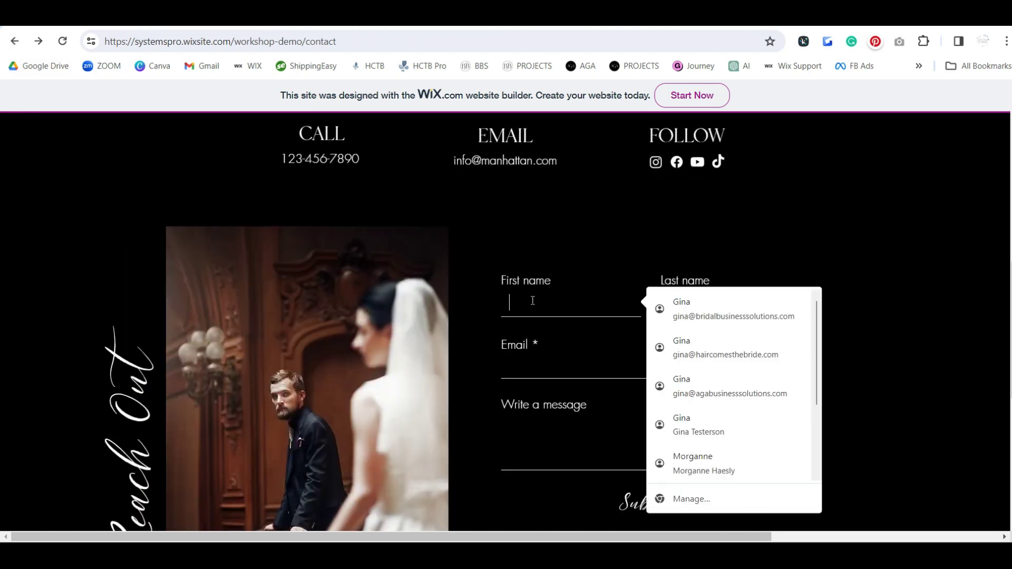
click(727, 352)
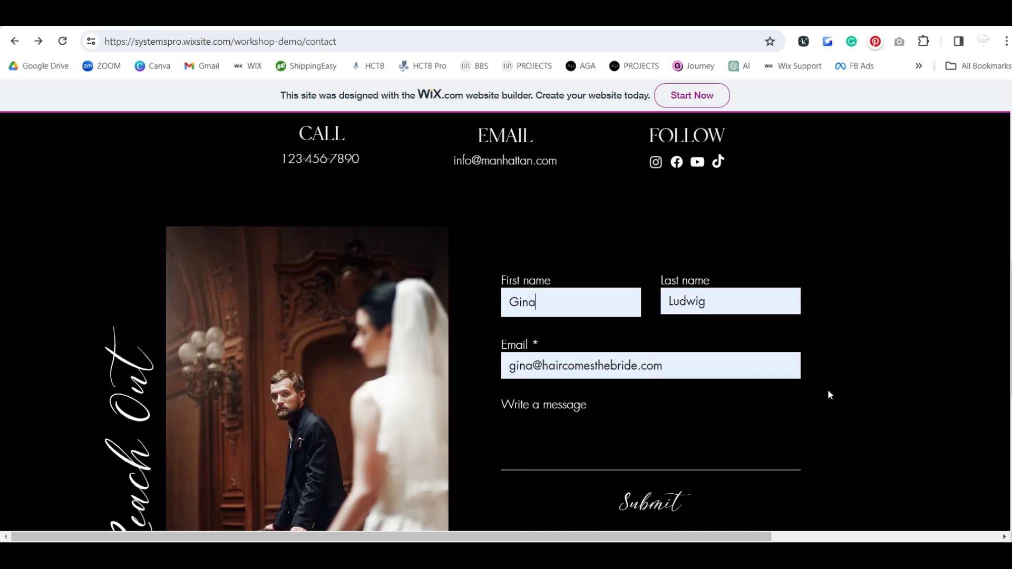
scroll(791, 411, down, 1)
click(652, 438)
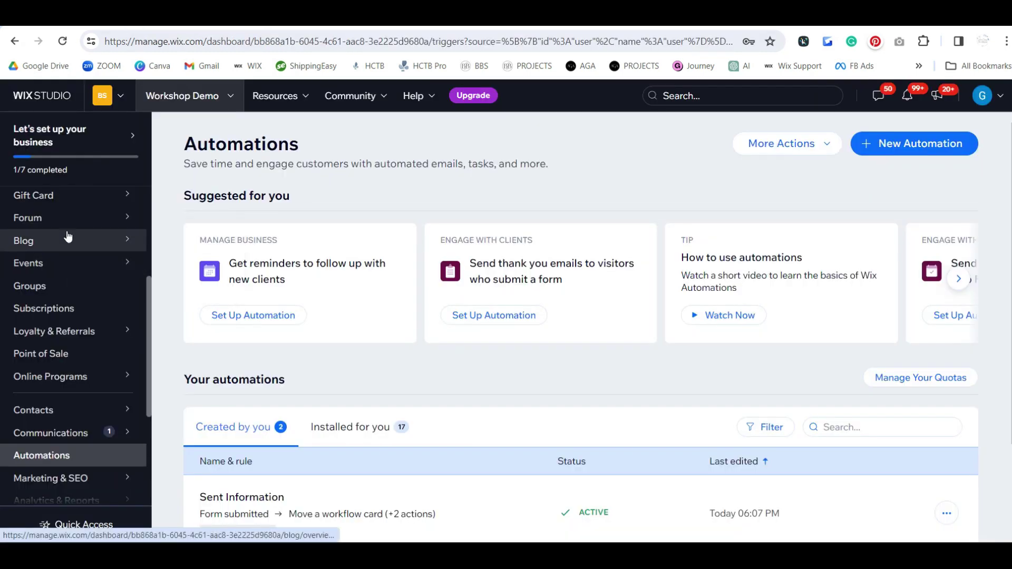
Check the Test workflow board for the form submitter's card and the Gmail inbox for the automated thank-you email.
scroll(74, 295, down, 2)
mouse_move(81, 348)
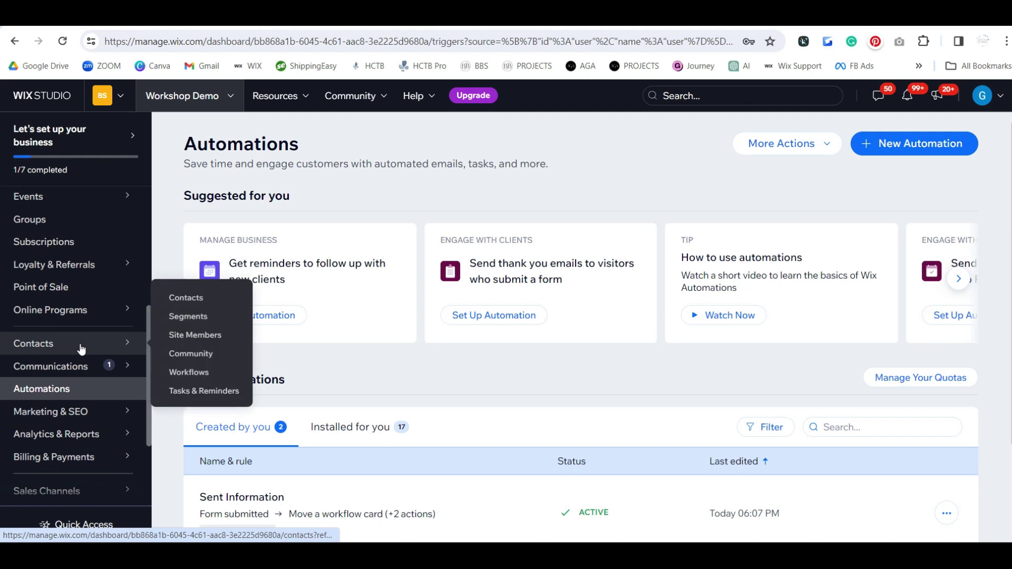
click(189, 372)
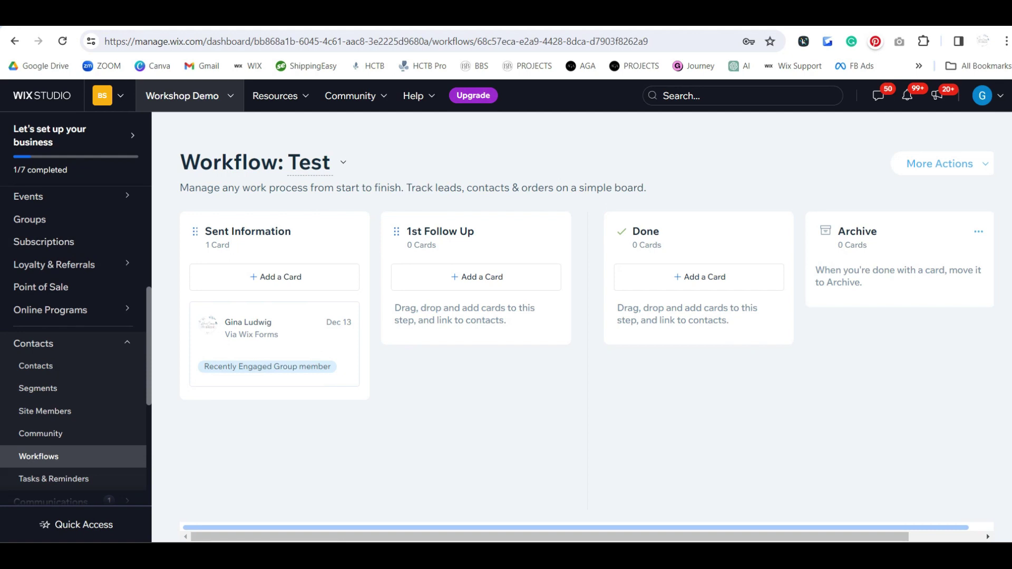
click(748, 18)
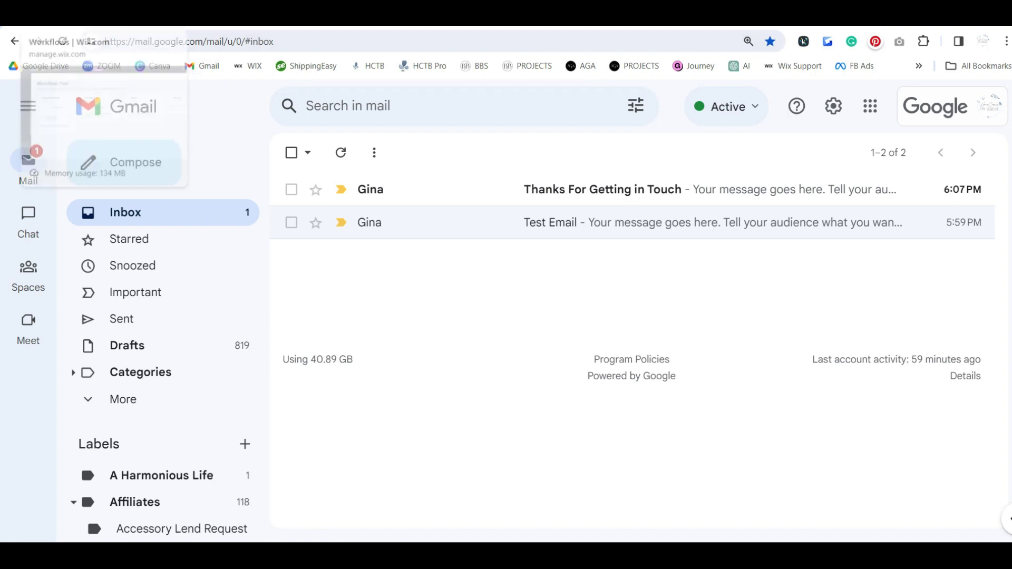
click(100, 15)
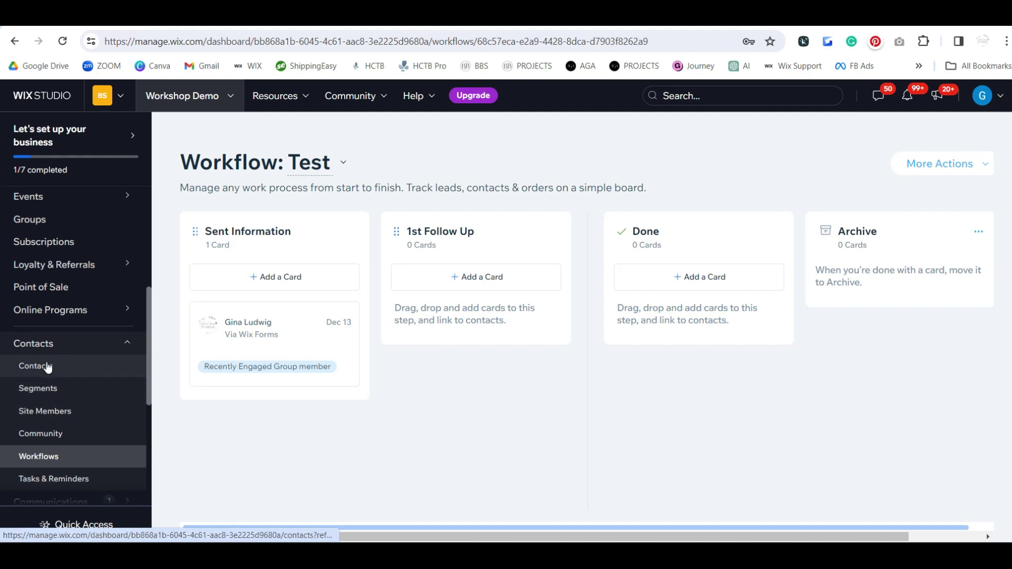
Review Tasks & Reminders for the follow-up task and return to the card on the Test workflow board.
scroll(61, 411, down, 1)
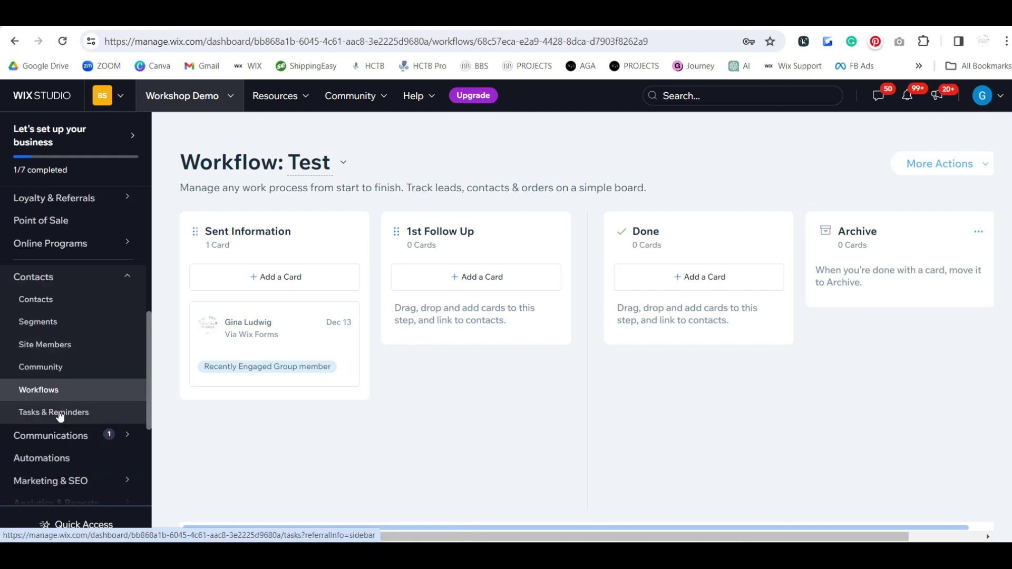
click(60, 416)
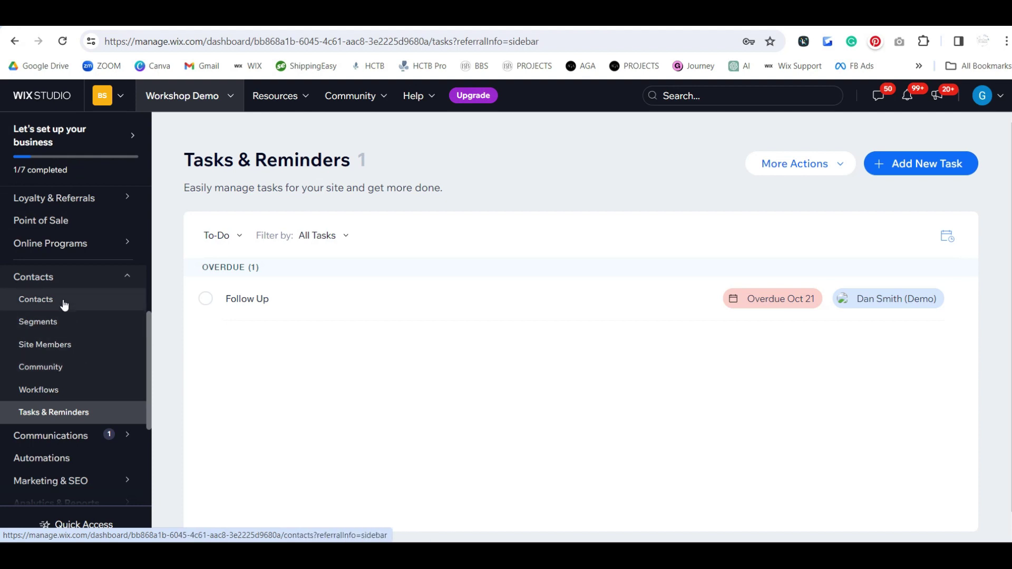
click(65, 393)
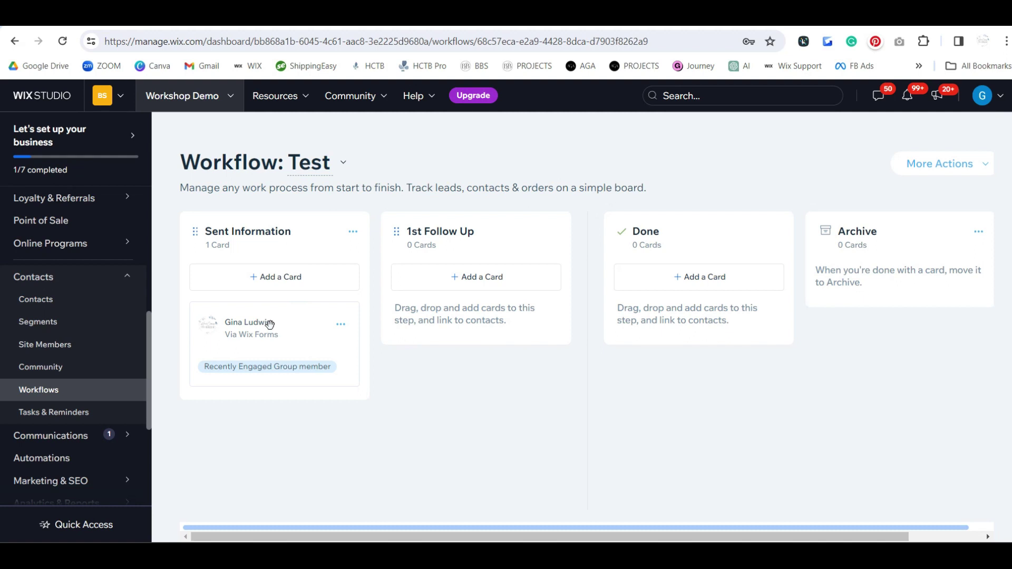
mouse_move(270, 324)
mouse_down()
mouse_move(268, 343)
mouse_move(303, 408)
mouse_move(443, 414)
mouse_move(483, 338)
mouse_move(257, 348)
mouse_move(258, 338)
mouse_up()
Open the Sent Information automation for editing from the list of automations.
scroll(95, 396, down, 2)
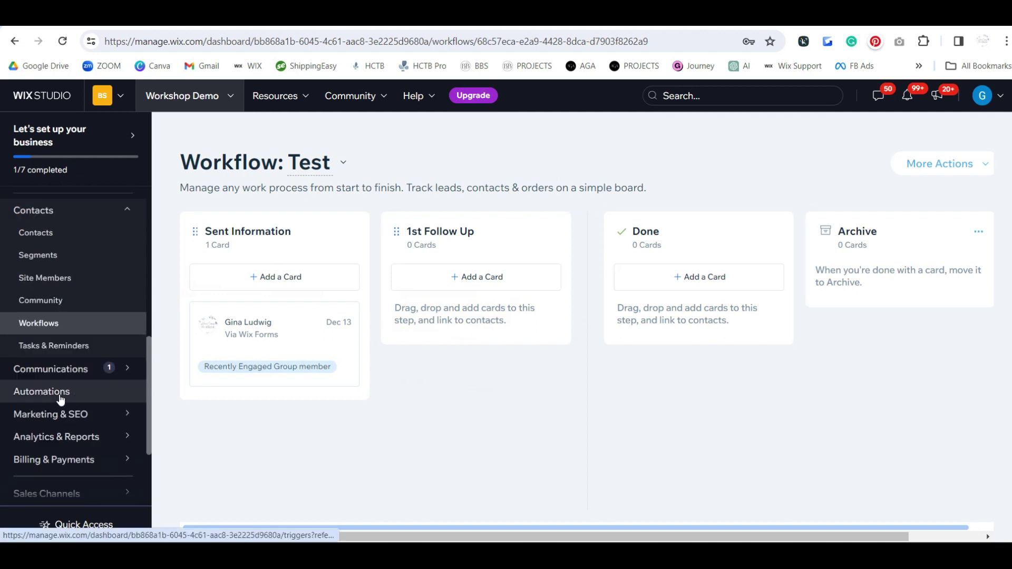
click(60, 400)
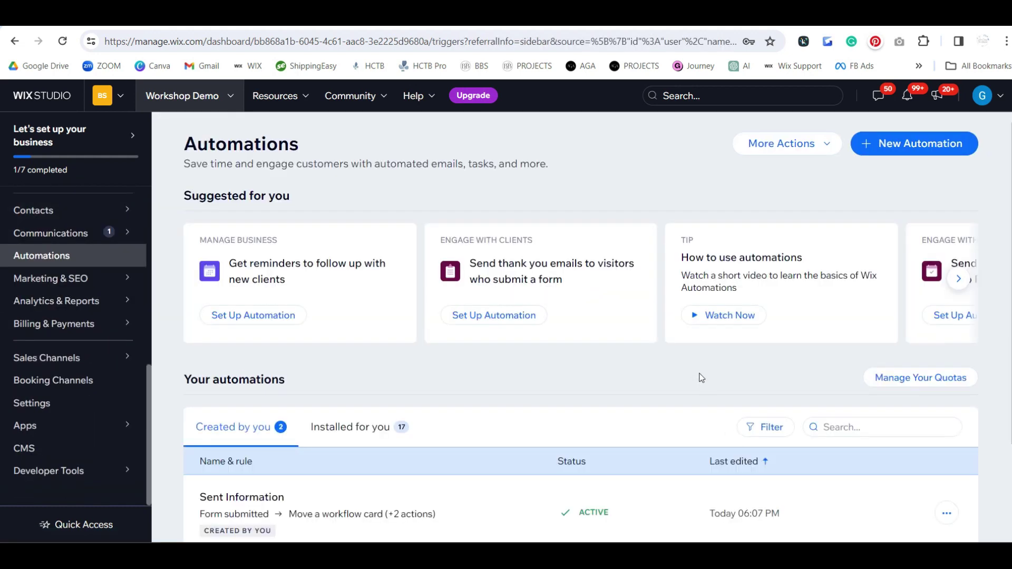
scroll(699, 372, down, 2)
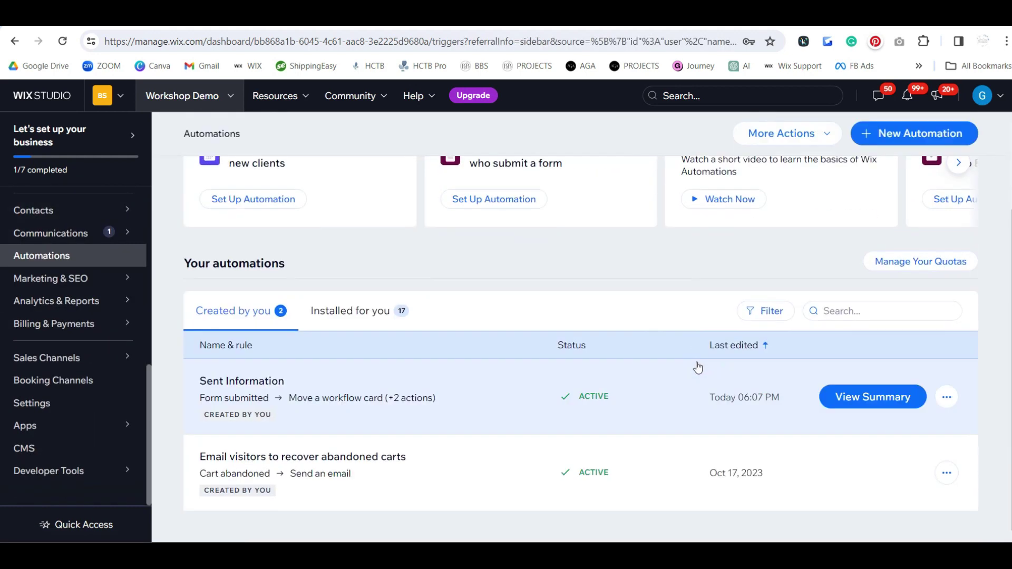
click(948, 397)
click(852, 371)
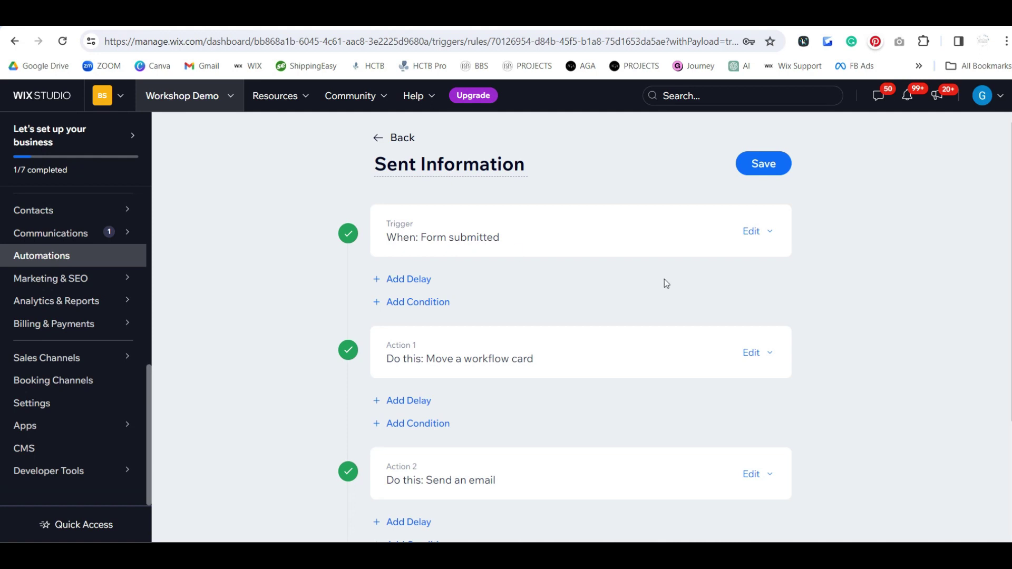
Add a fourth action after the task creation, preceded by a delay of 5 days after the previous action.
scroll(815, 353, down, 3)
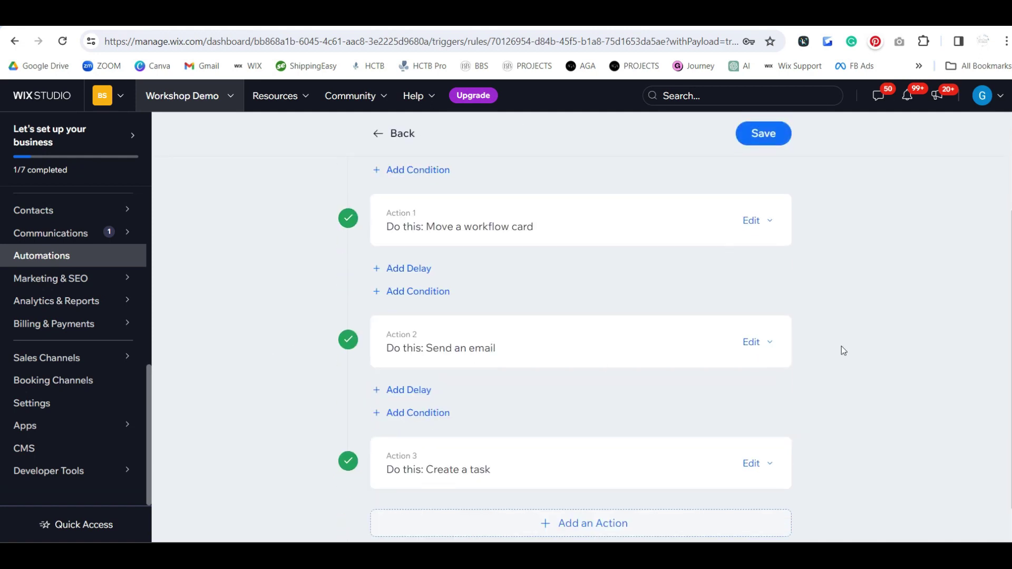
scroll(839, 346, down, 1)
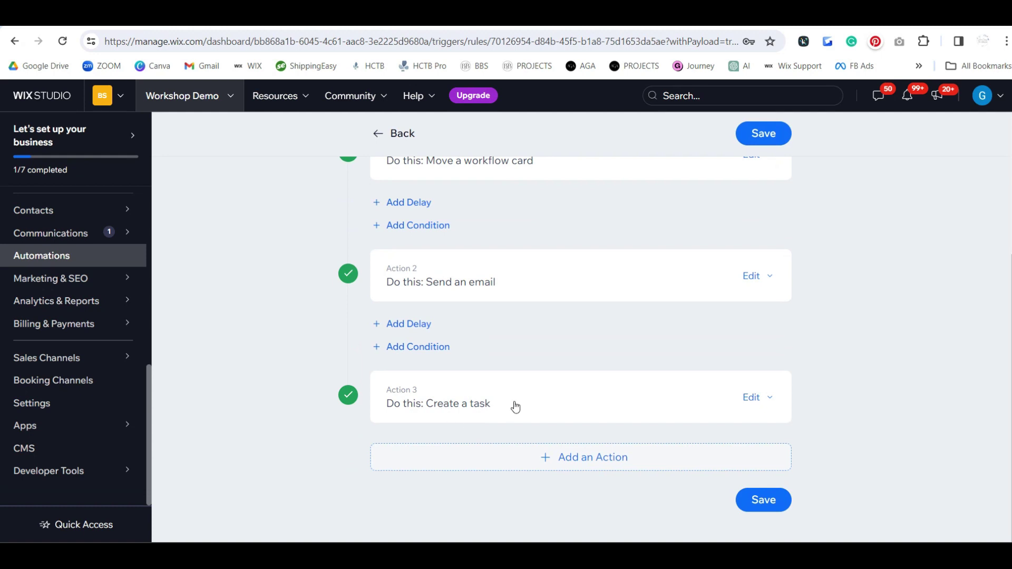
click(576, 464)
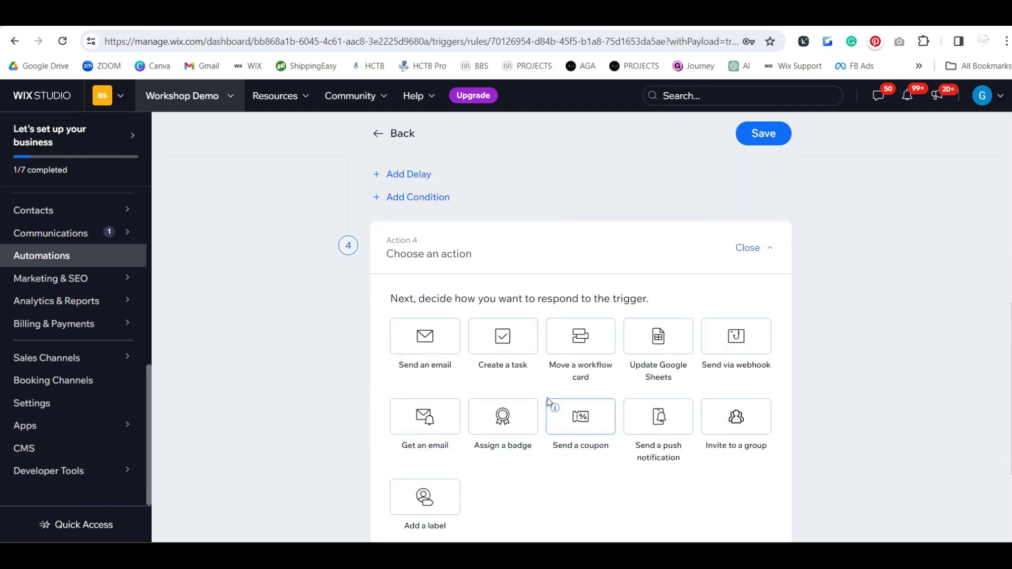
click(410, 175)
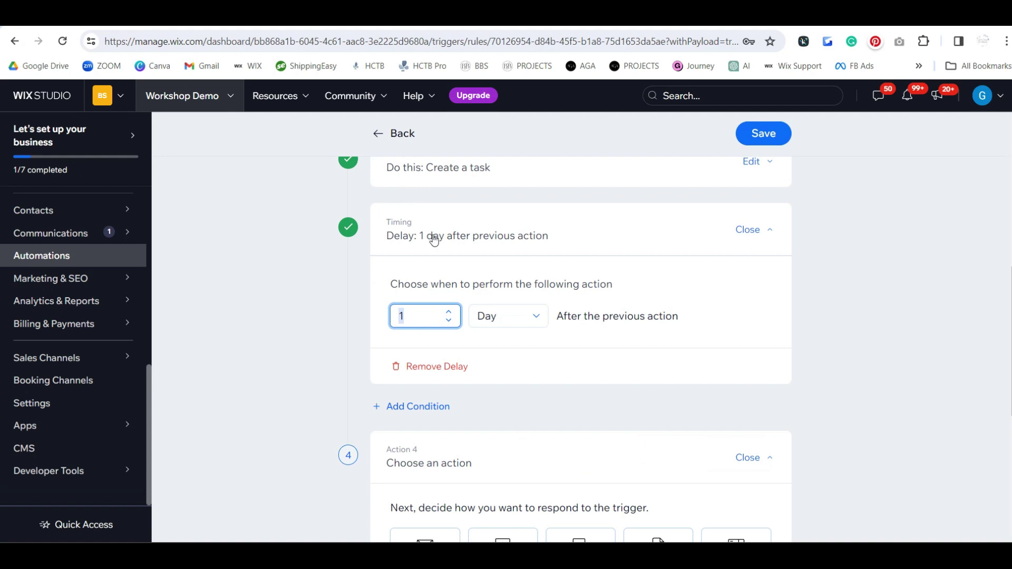
click(449, 312)
click(449, 312)
click(449, 312)
click(448, 312)
Make the fourth action move the workflow card to the 1st Follow Up step of the Test workflow, and save the automation.
scroll(665, 354, down, 3)
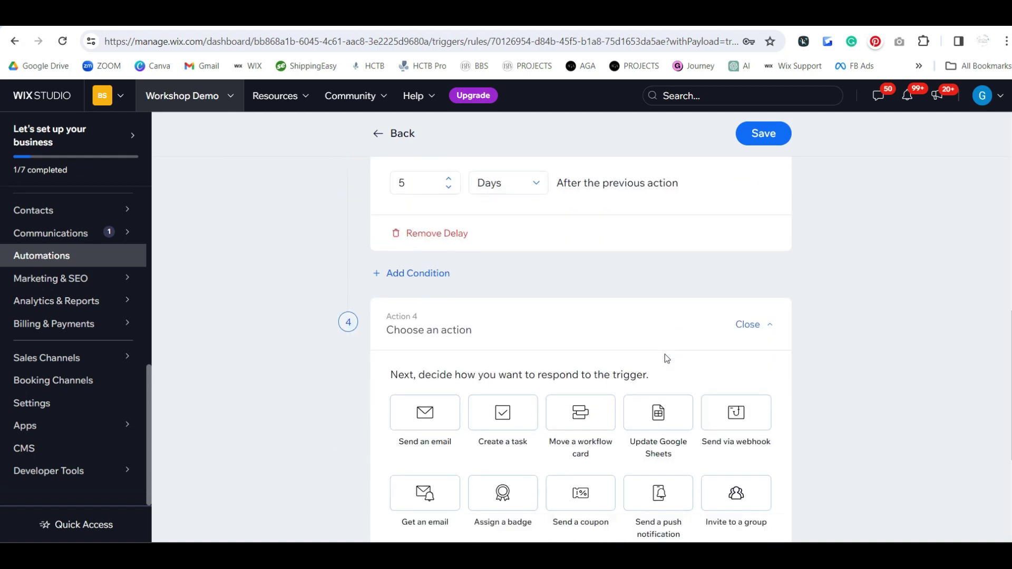
click(395, 422)
scroll(504, 243, up, 5)
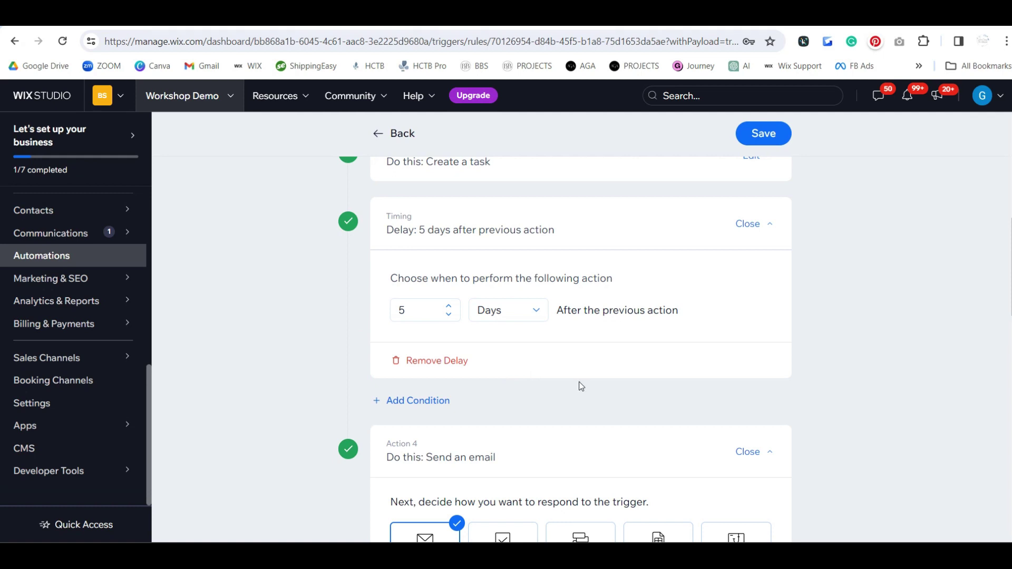
scroll(581, 385, down, 1)
click(556, 493)
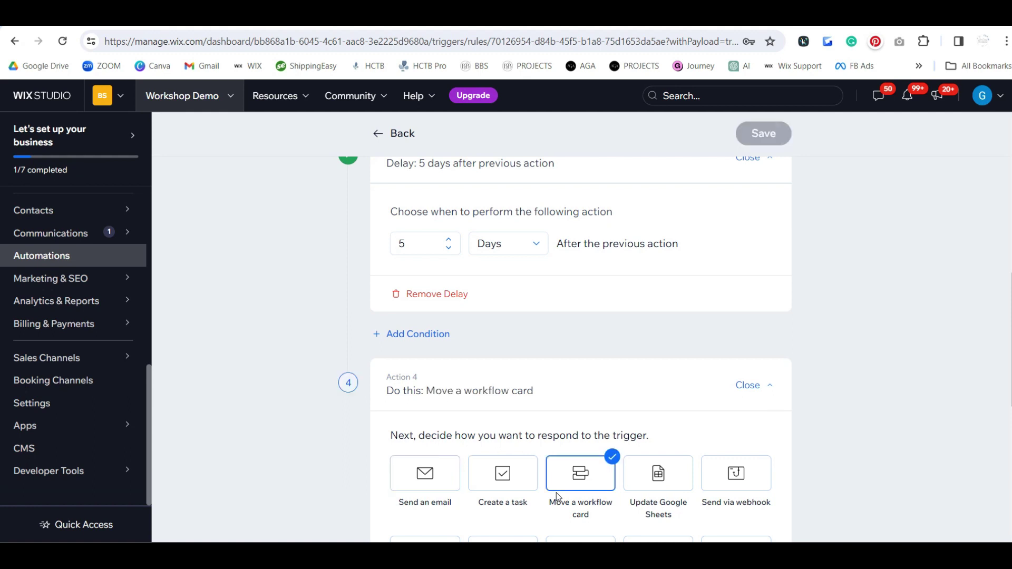
scroll(859, 346, down, 7)
click(691, 389)
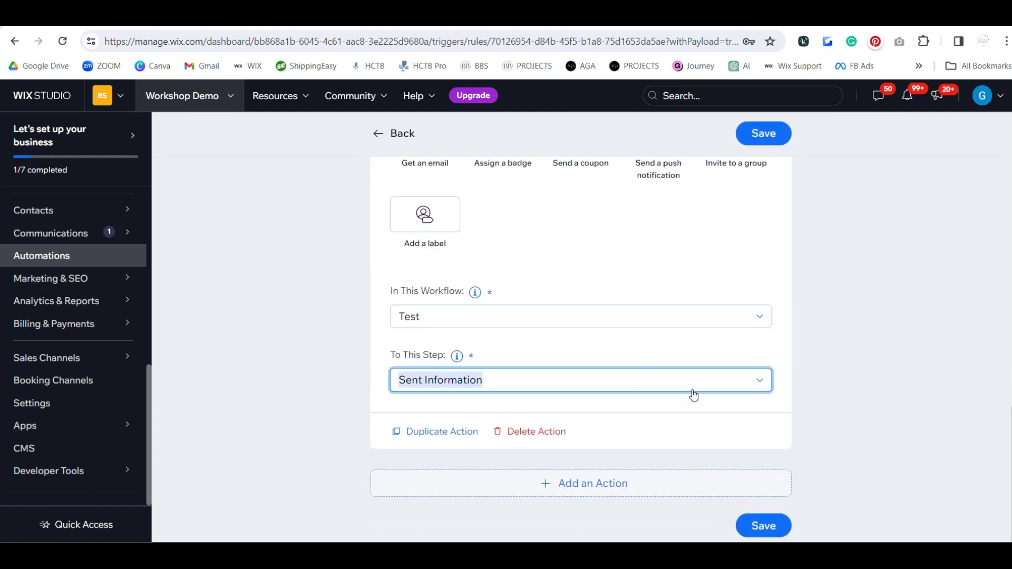
click(496, 431)
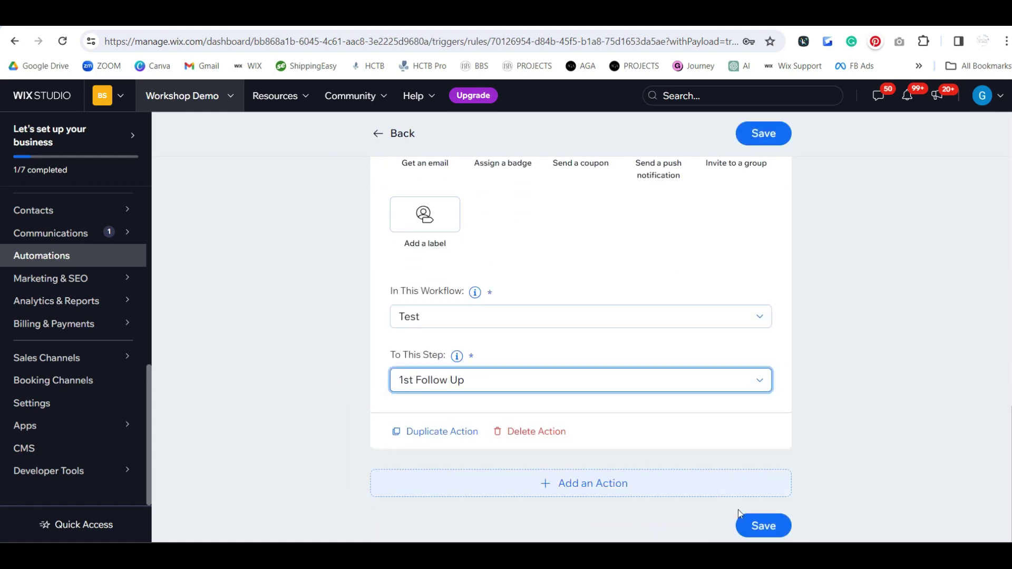
click(757, 528)
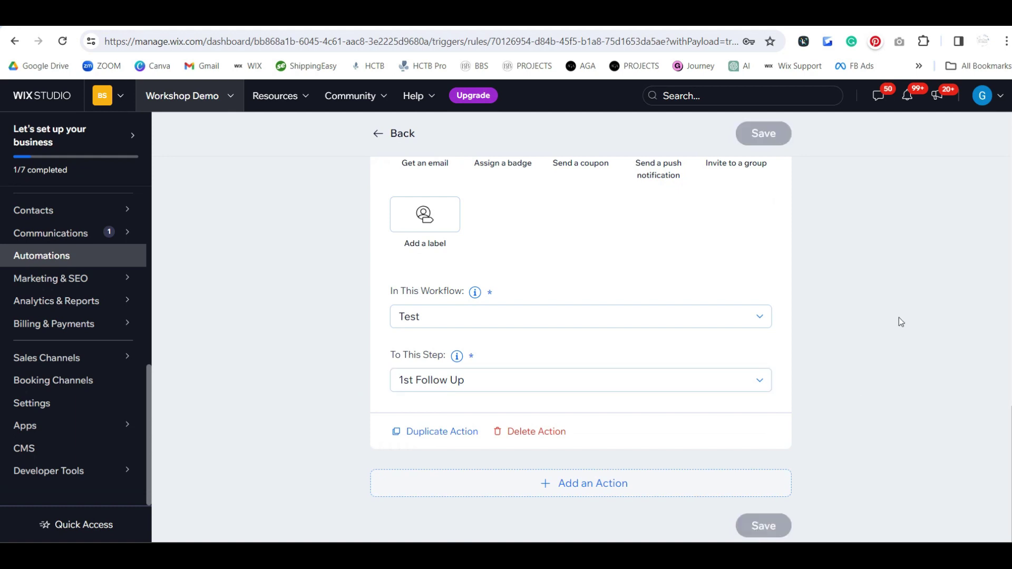
Examine the submitter's card and the 1st Follow Up step on the Test workflow board.
mouse_move(104, 235)
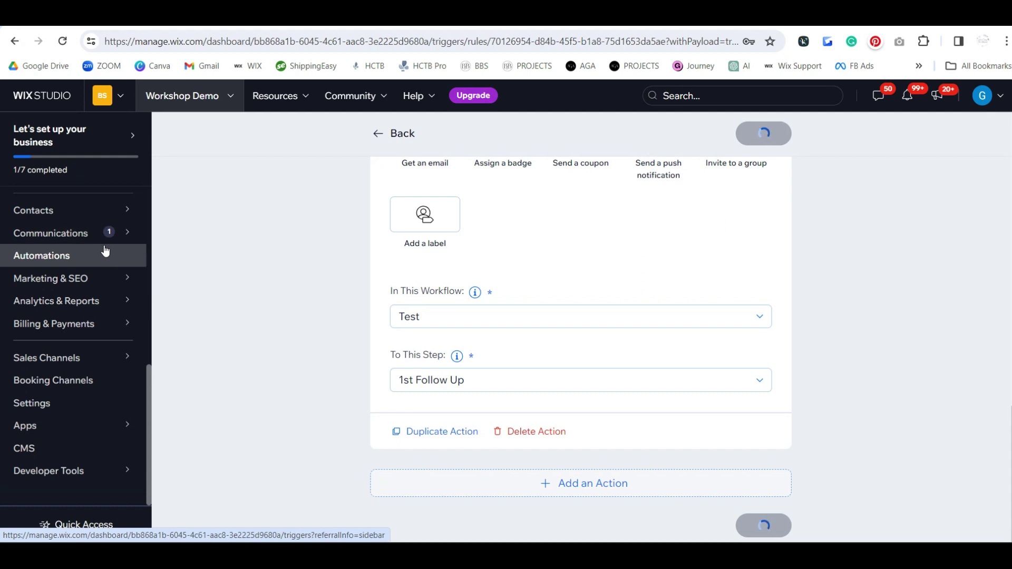
mouse_move(107, 216)
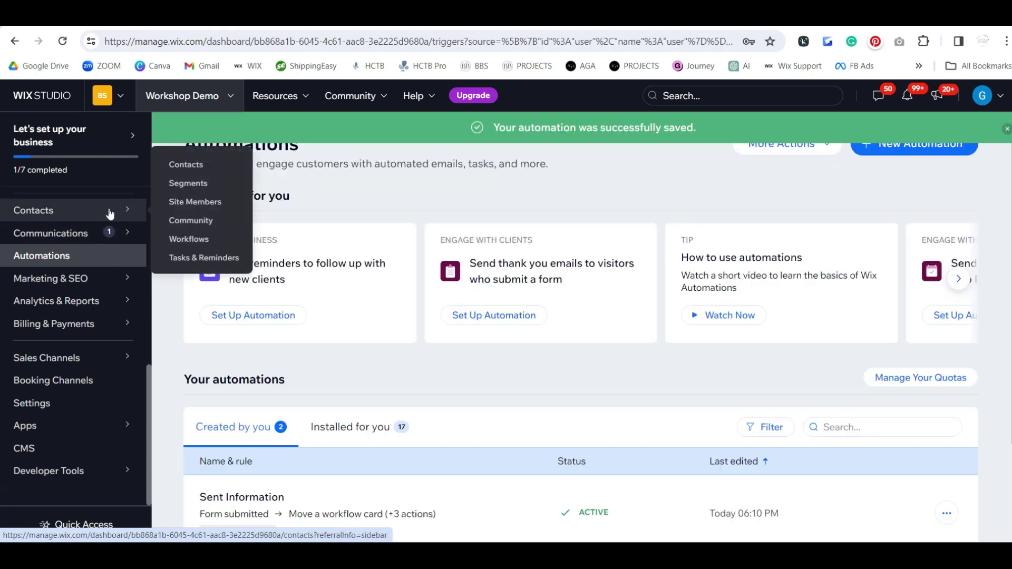
click(200, 242)
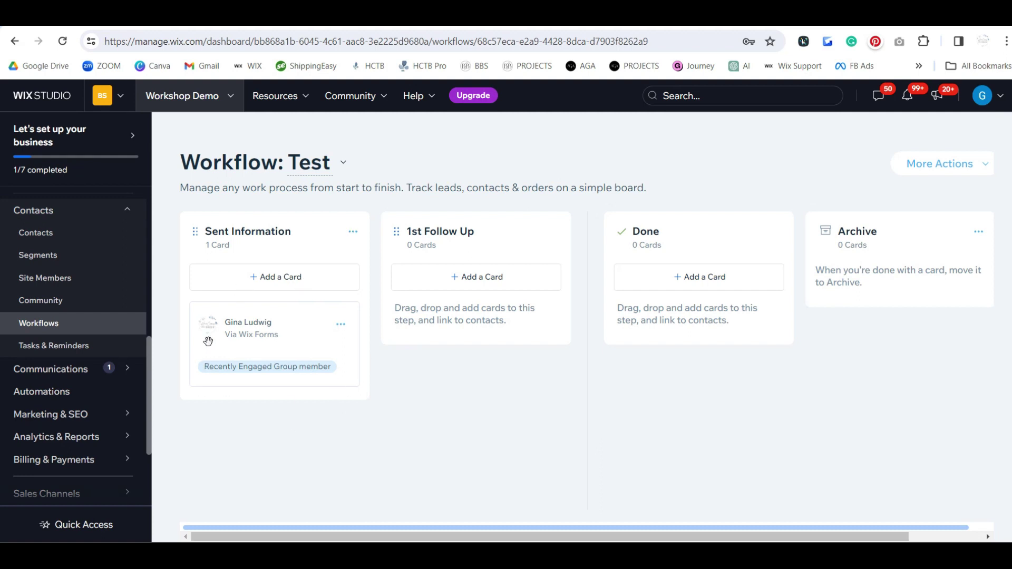
mouse_move(240, 323)
mouse_down()
mouse_move(245, 340)
mouse_move(377, 414)
mouse_move(434, 327)
mouse_move(285, 381)
mouse_move(252, 337)
mouse_up()
mouse_move(220, 333)
mouse_down()
mouse_move(226, 359)
mouse_move(384, 426)
mouse_move(425, 355)
mouse_move(269, 396)
mouse_move(236, 331)
mouse_up()
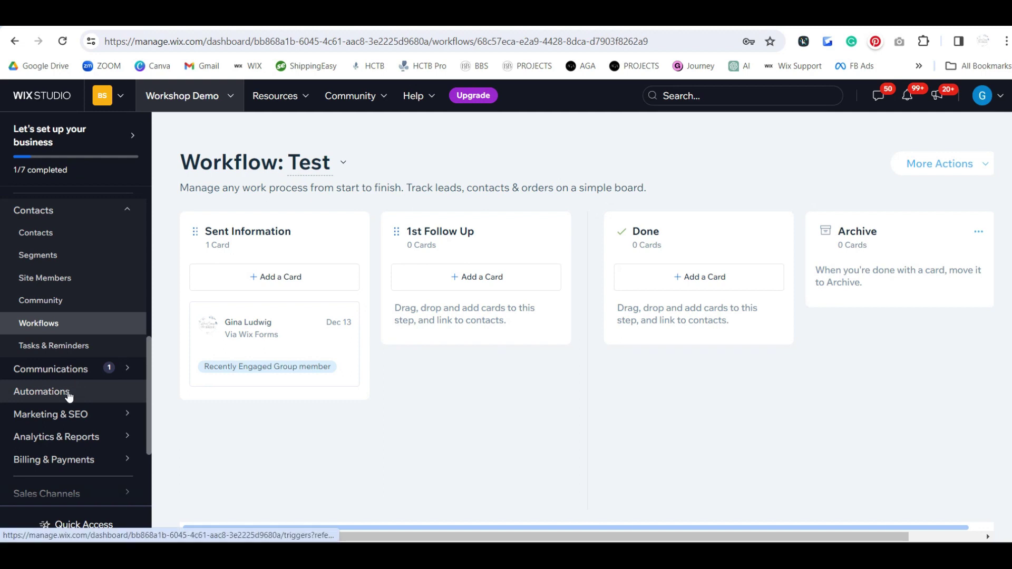
Create a new automation and name it "1st Follow Up".
click(68, 393)
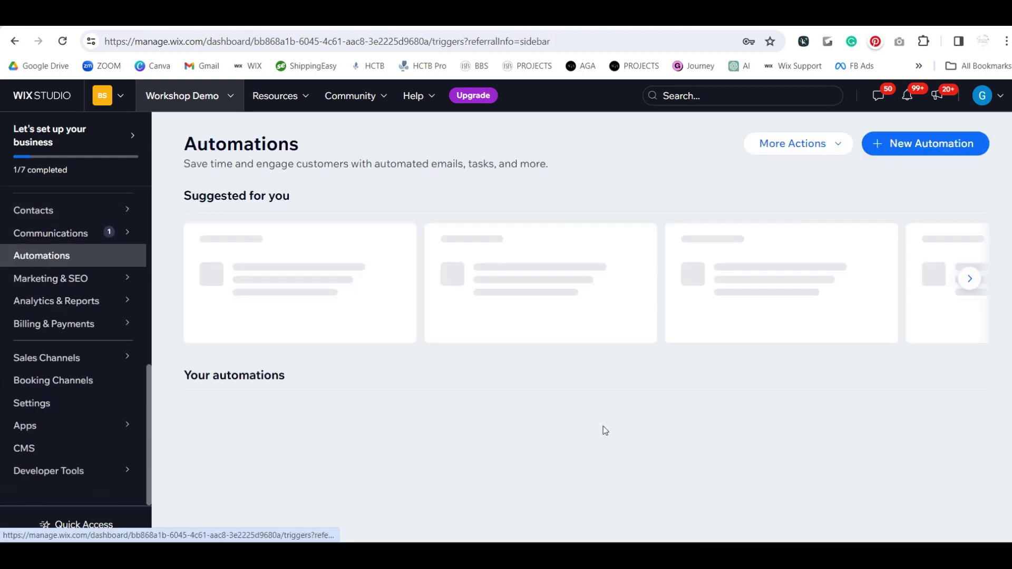
click(908, 143)
click(251, 424)
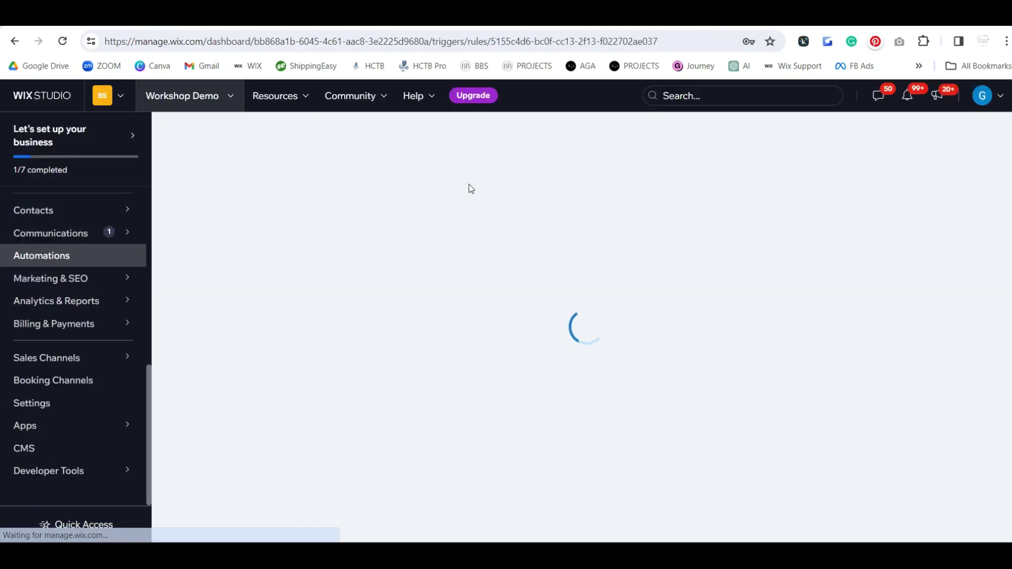
click(474, 168)
text(1s)
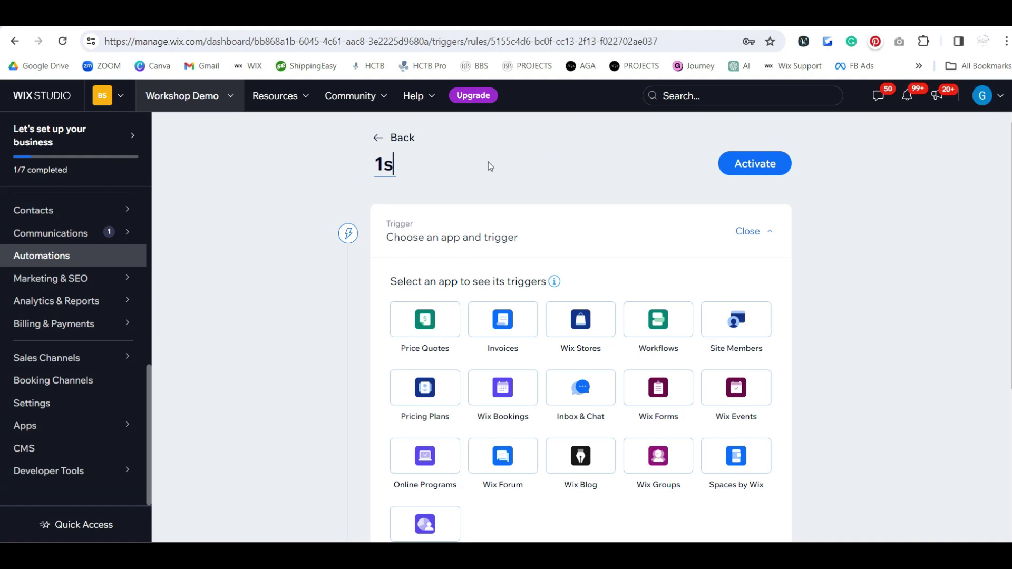
text(t Follow Up)
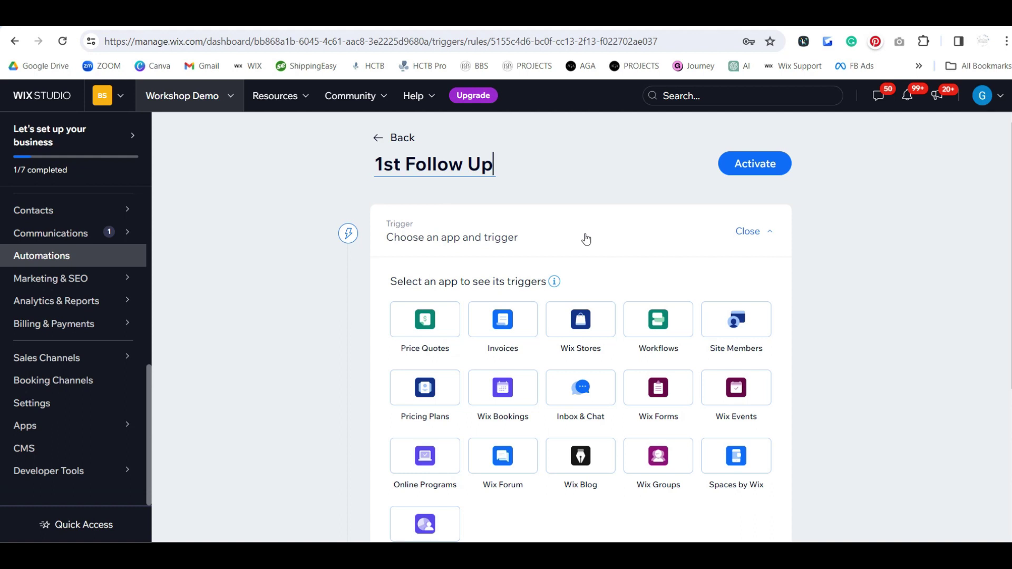
Set the trigger to a Workflows card added or moved in the Test workflow to the 1st Follow Up step.
click(659, 321)
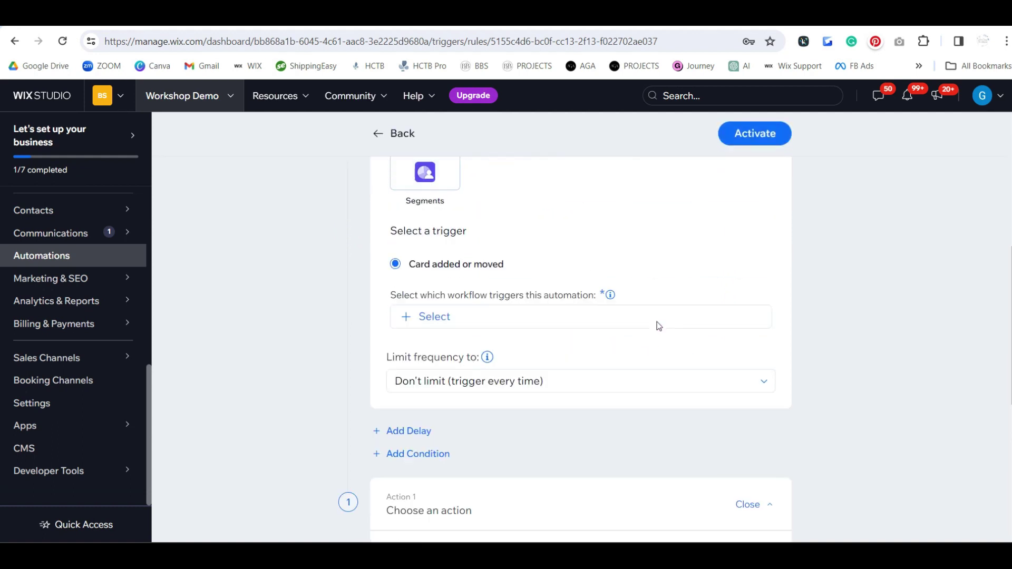
click(432, 318)
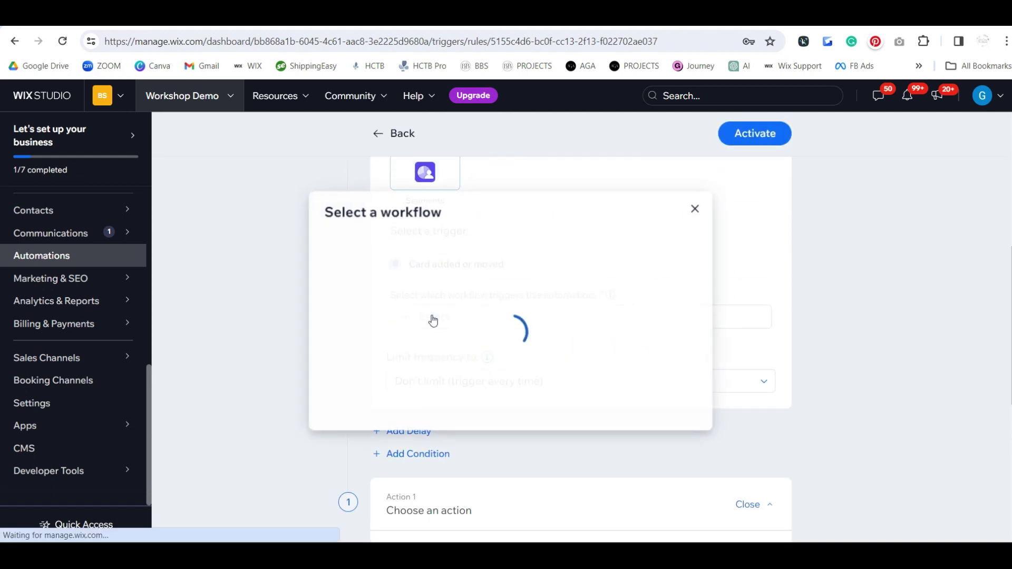
click(405, 325)
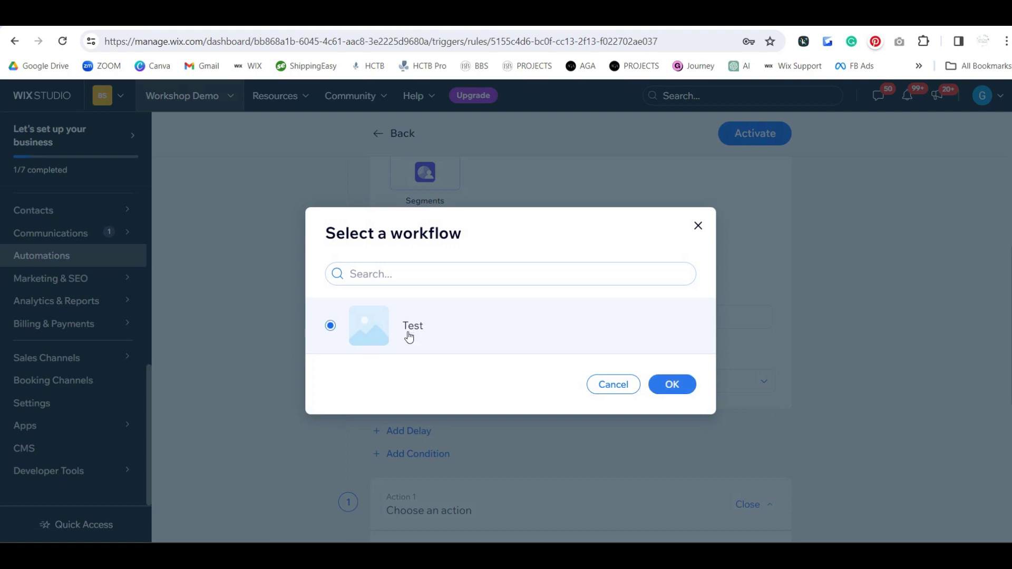
click(664, 390)
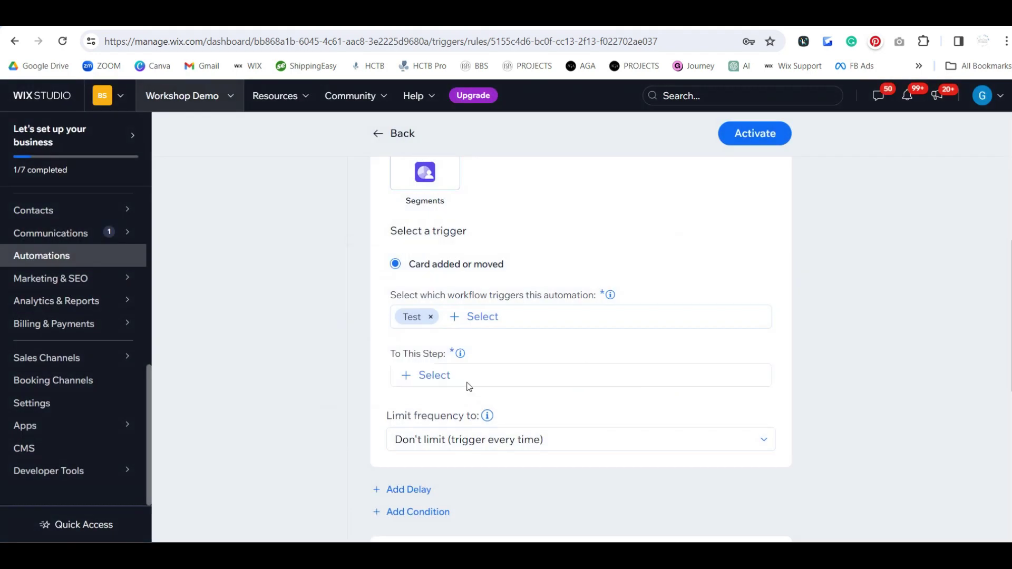
click(438, 378)
click(430, 337)
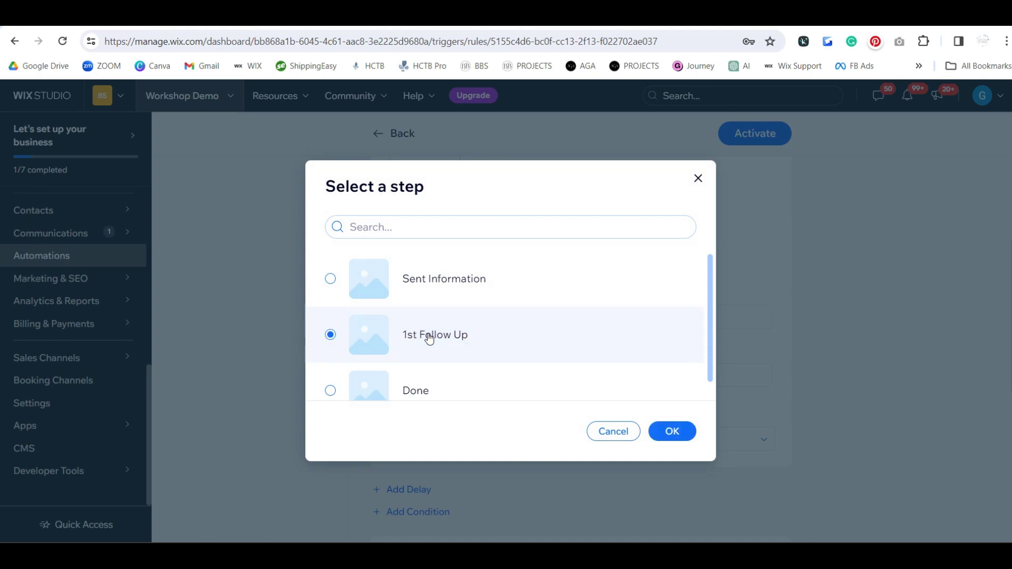
click(672, 435)
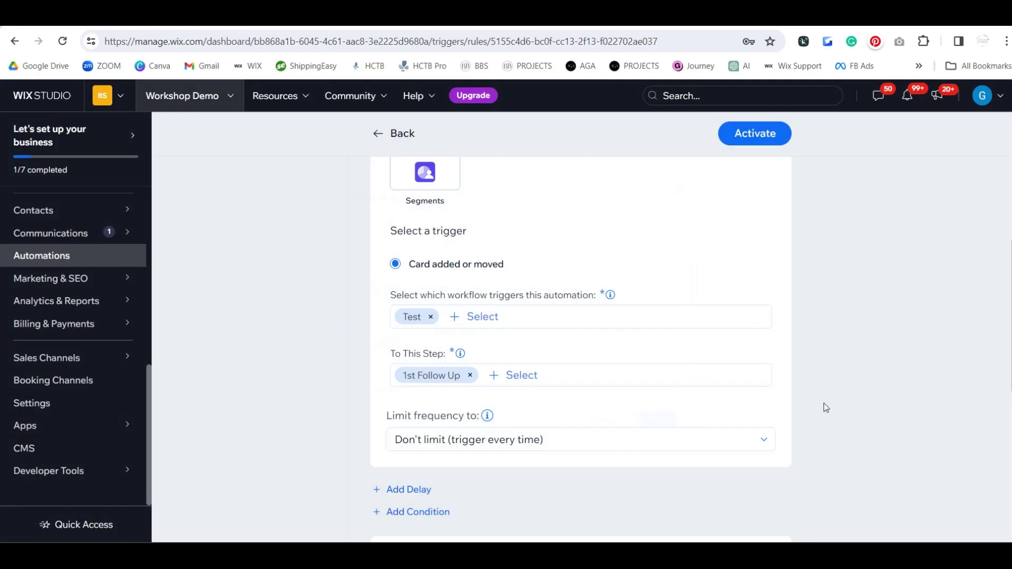
Make the first action of the 1st Follow Up automation send an email, keeping the "Thanks For Getting in Touch" template.
scroll(821, 343, down, 4)
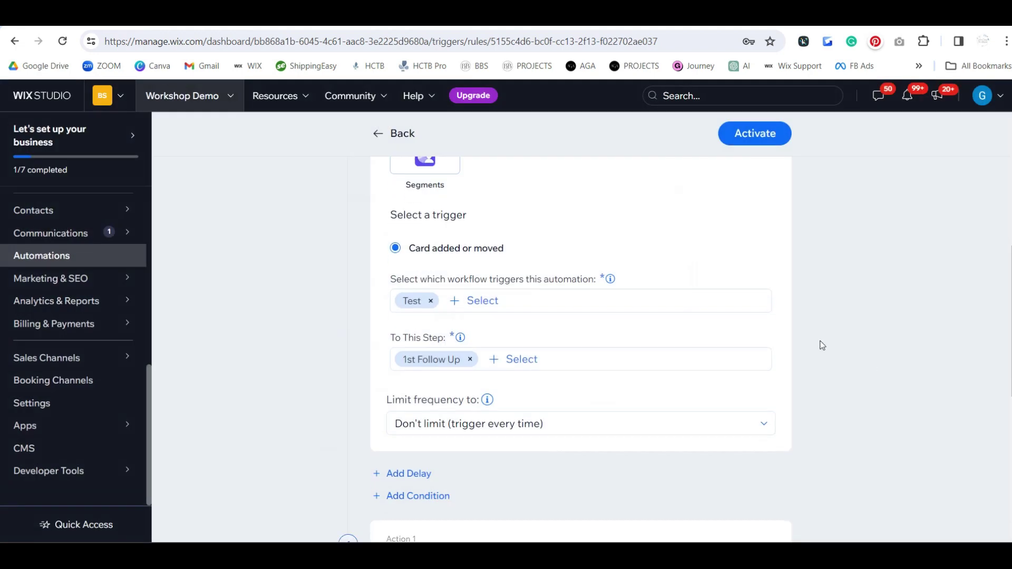
scroll(820, 345, down, 3)
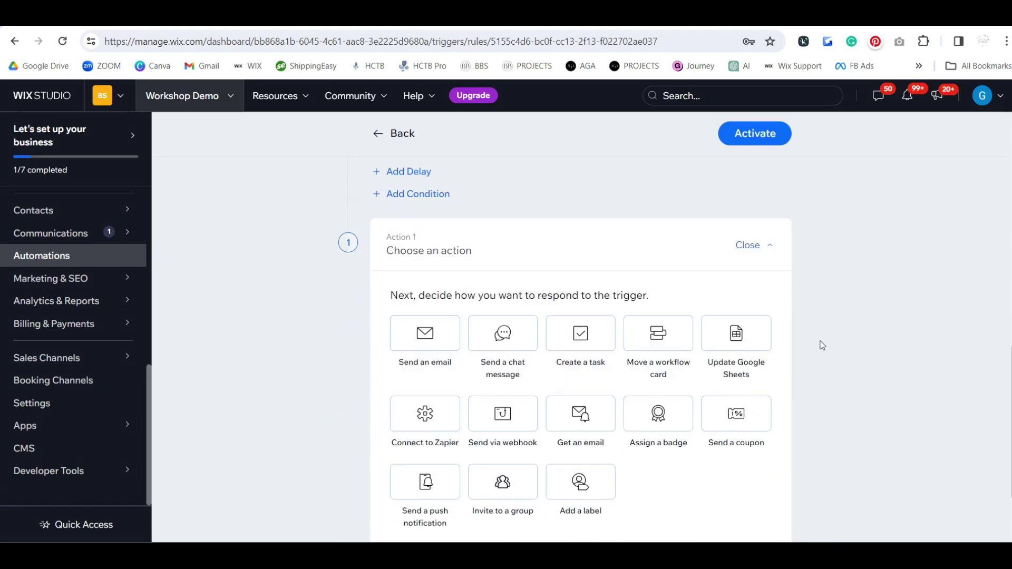
click(431, 326)
scroll(845, 400, down, 6)
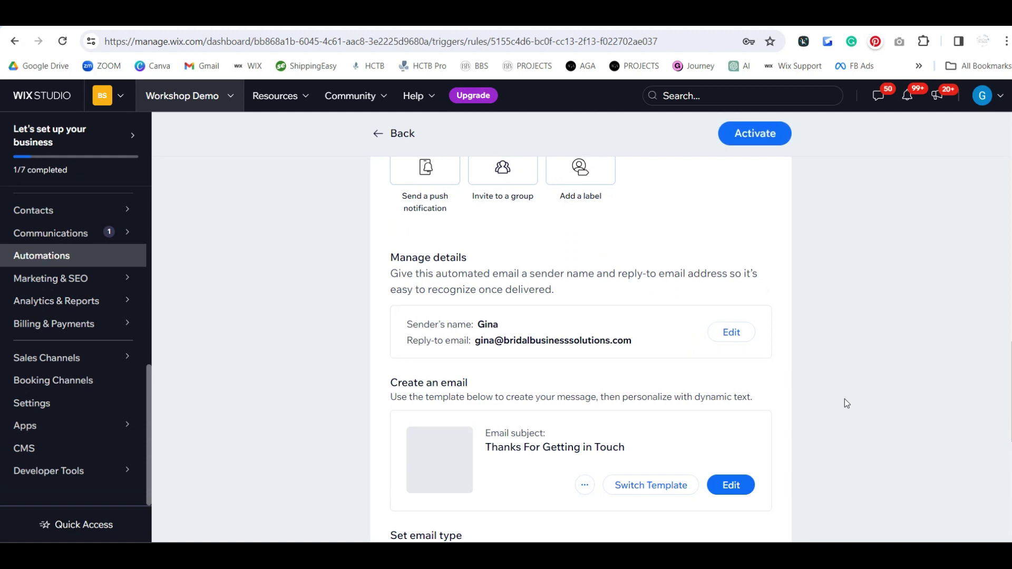
scroll(763, 441, down, 4)
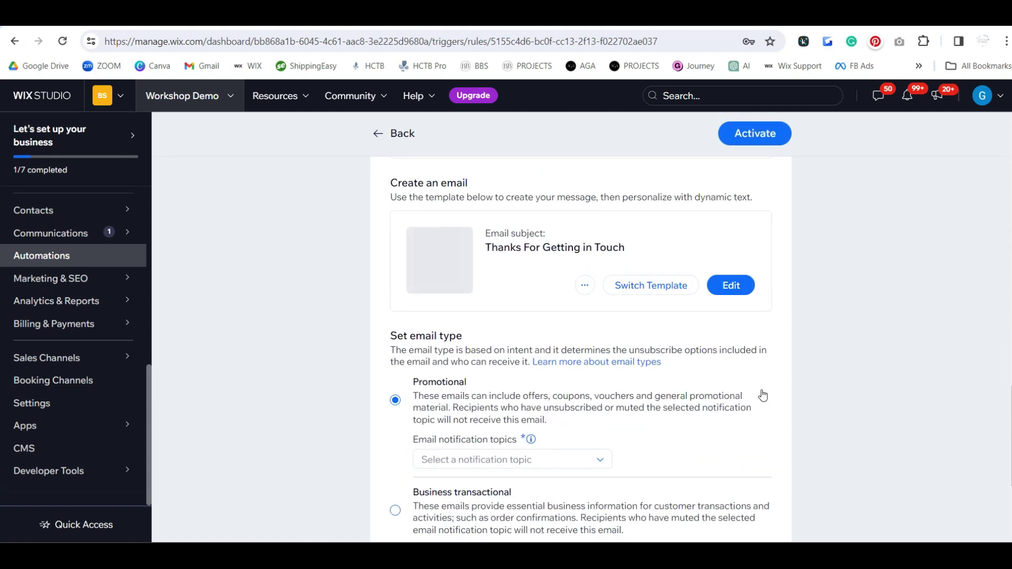
Set the email type to Business transactional with the Marketplace submission tracking topic, and activate the automation.
scroll(515, 403, down, 1)
click(468, 435)
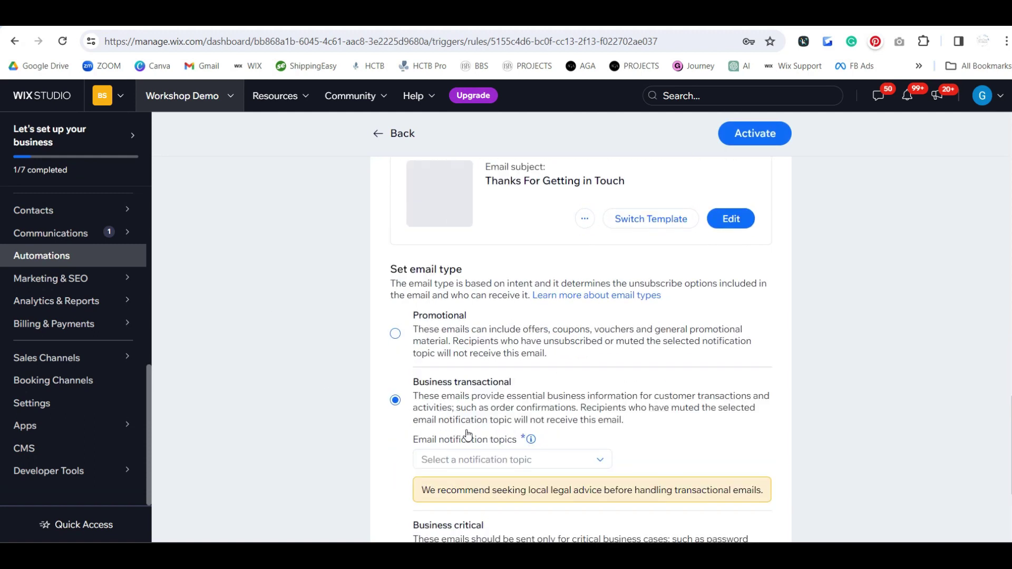
click(510, 460)
scroll(509, 495, down, 2)
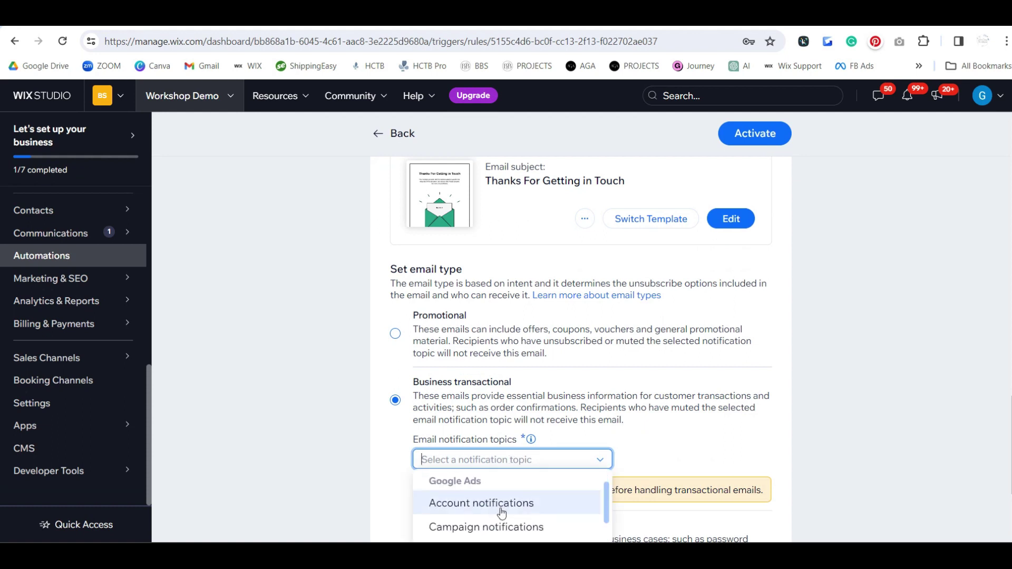
scroll(504, 506, up, 2)
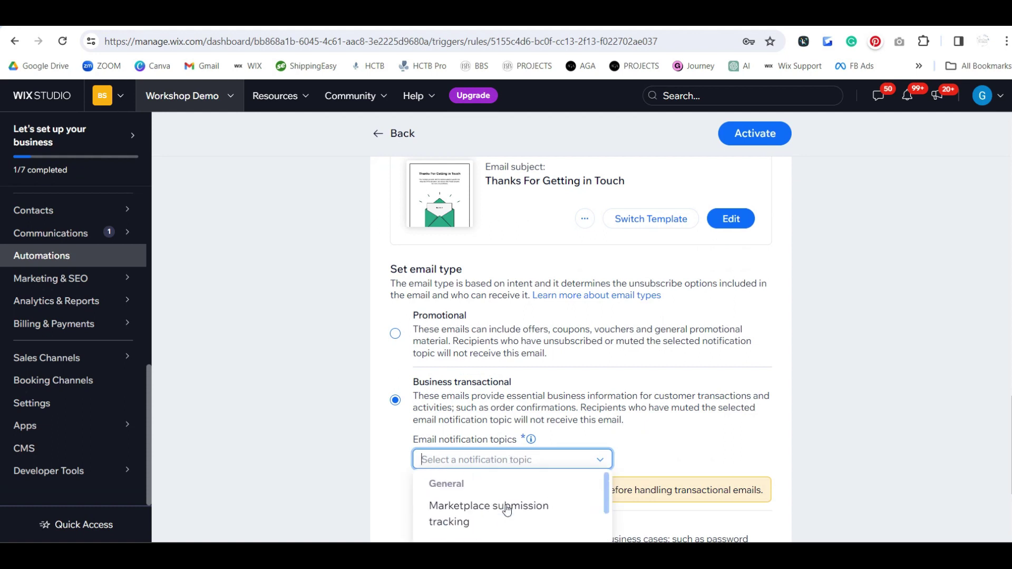
click(503, 506)
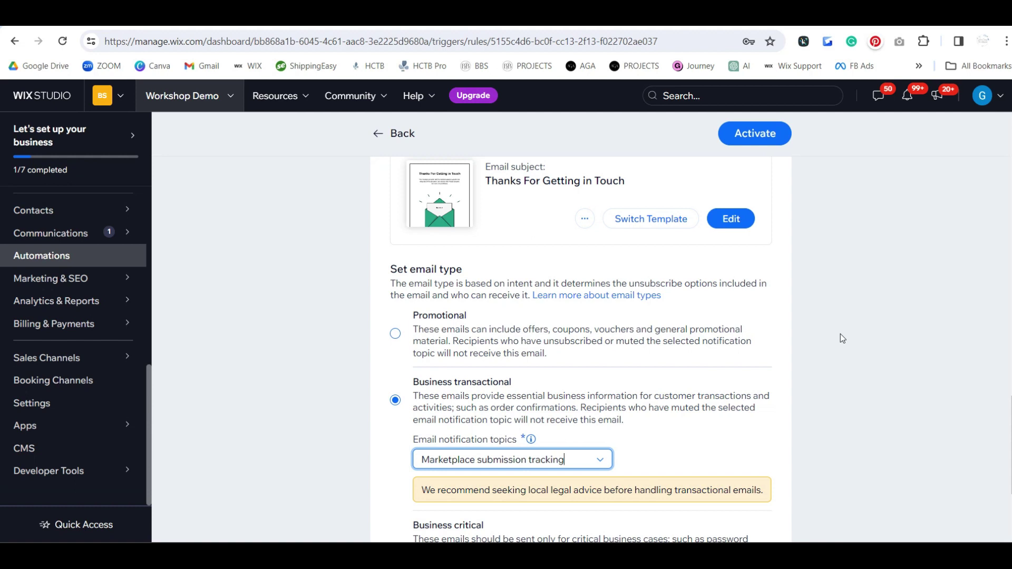
scroll(841, 311, up, 10)
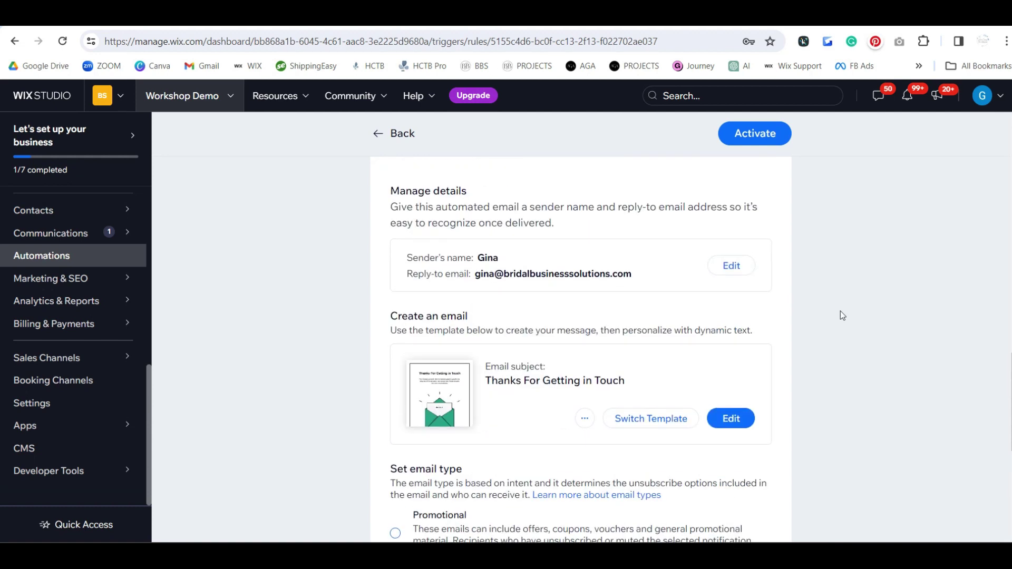
click(788, 143)
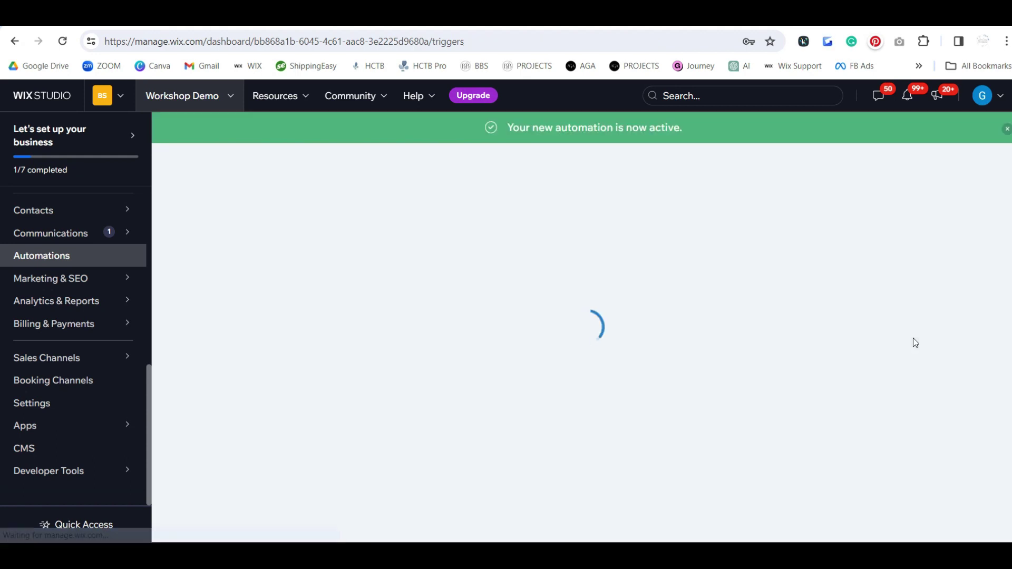
Return to the Test workflow board and add a new step named "Confirm Contract".
scroll(105, 327, up, 2)
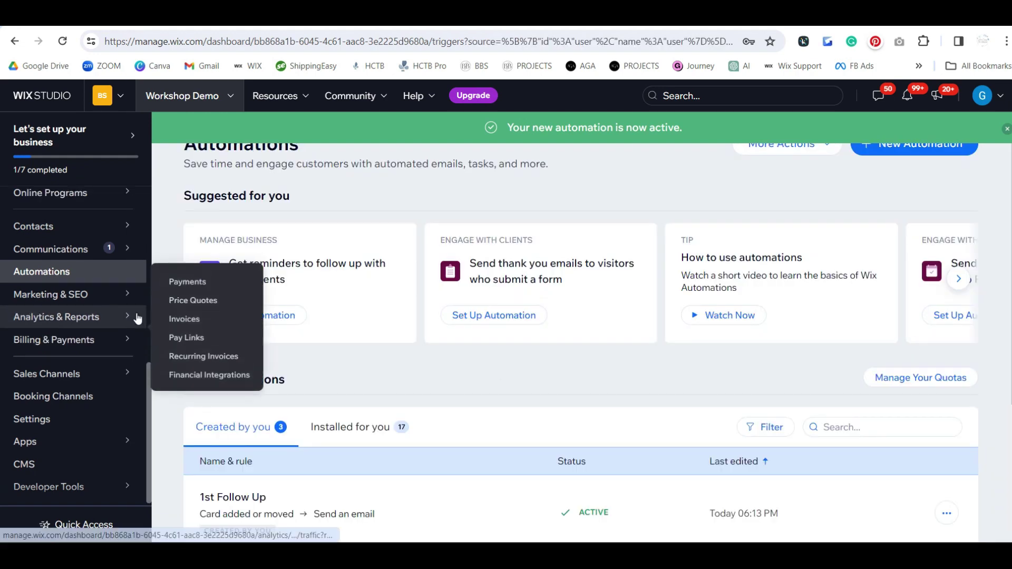
mouse_move(134, 277)
click(187, 306)
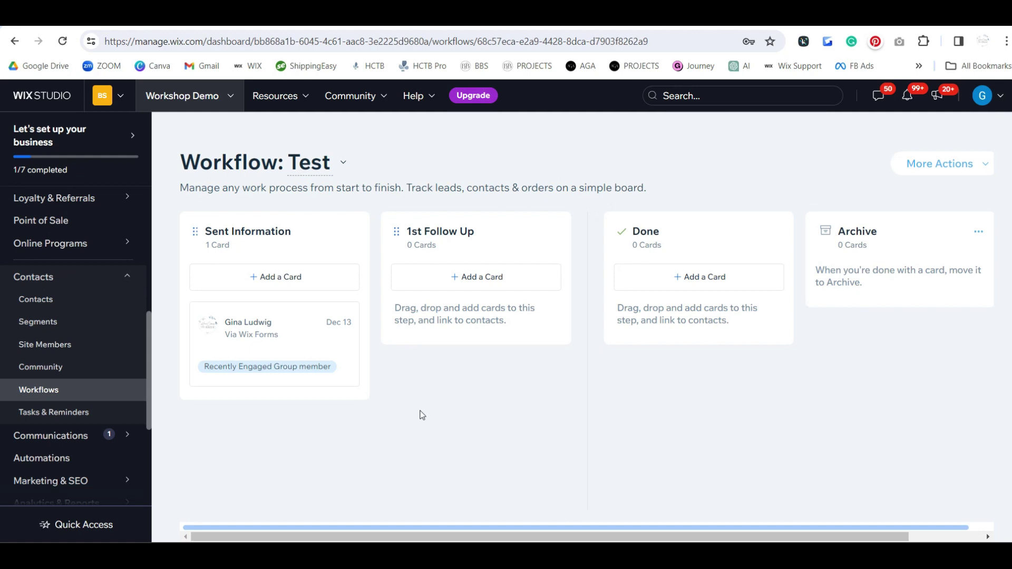
drag(636, 537, 710, 540)
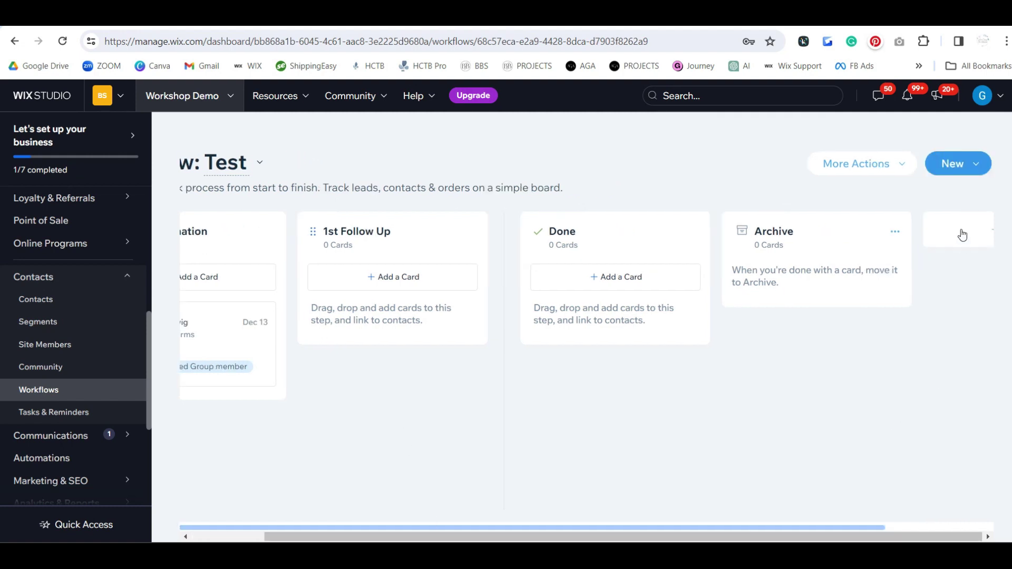
click(963, 163)
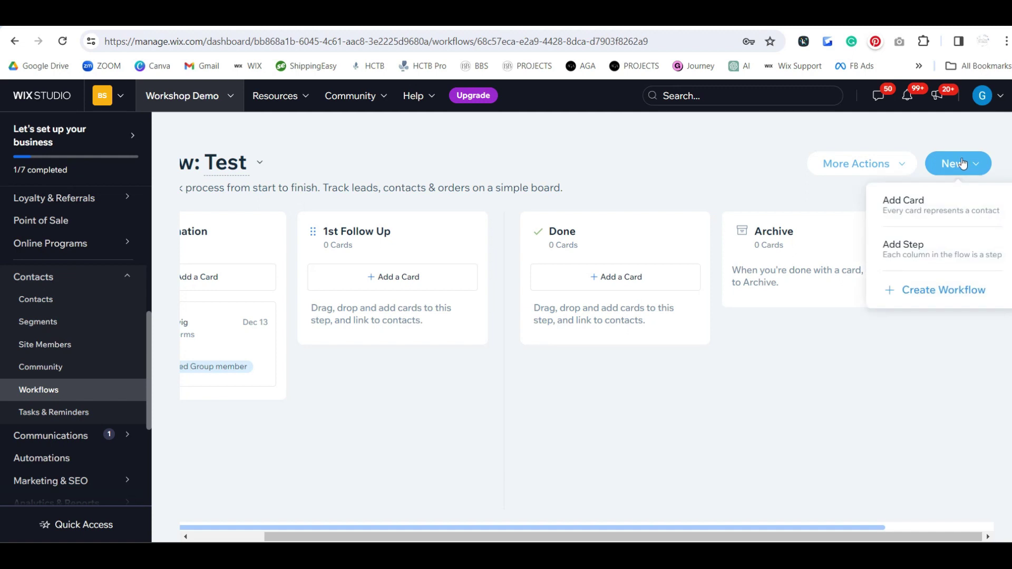
click(906, 248)
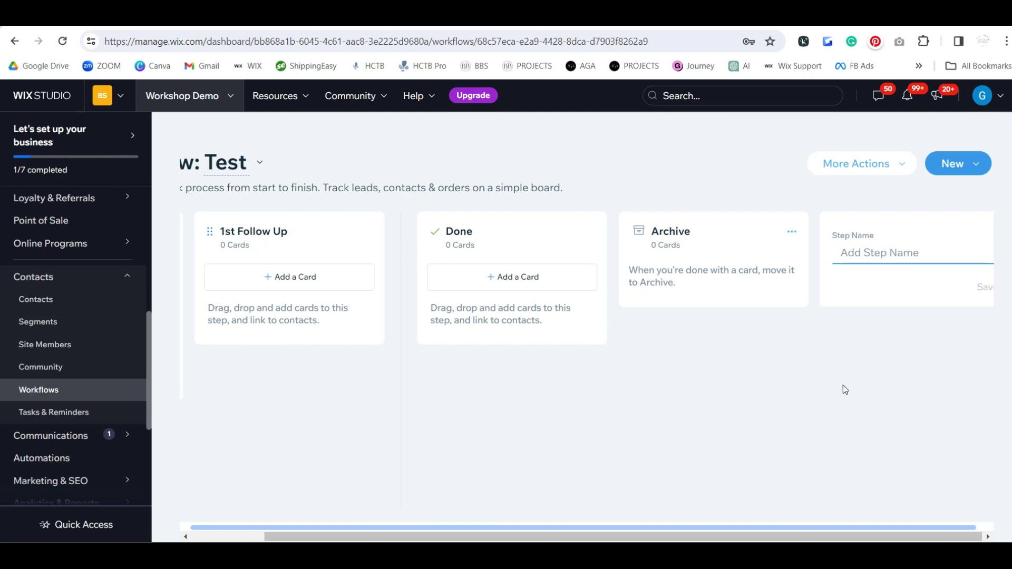
text(Confirm Contract)
click(983, 287)
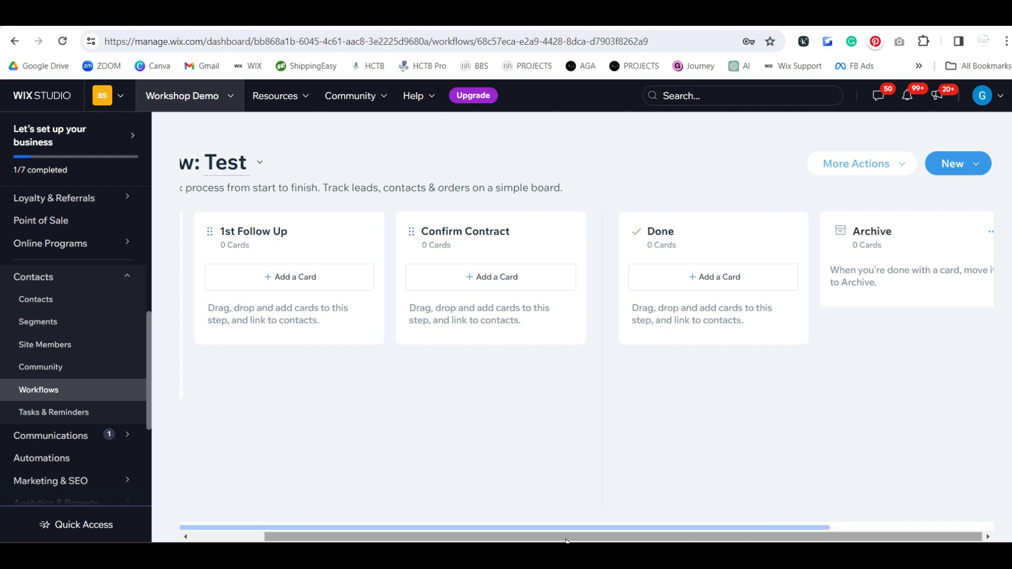
Move the submitter's card from the Sent Information step to the Confirm Contract step on the Test workflow board.
drag(565, 530, 390, 531)
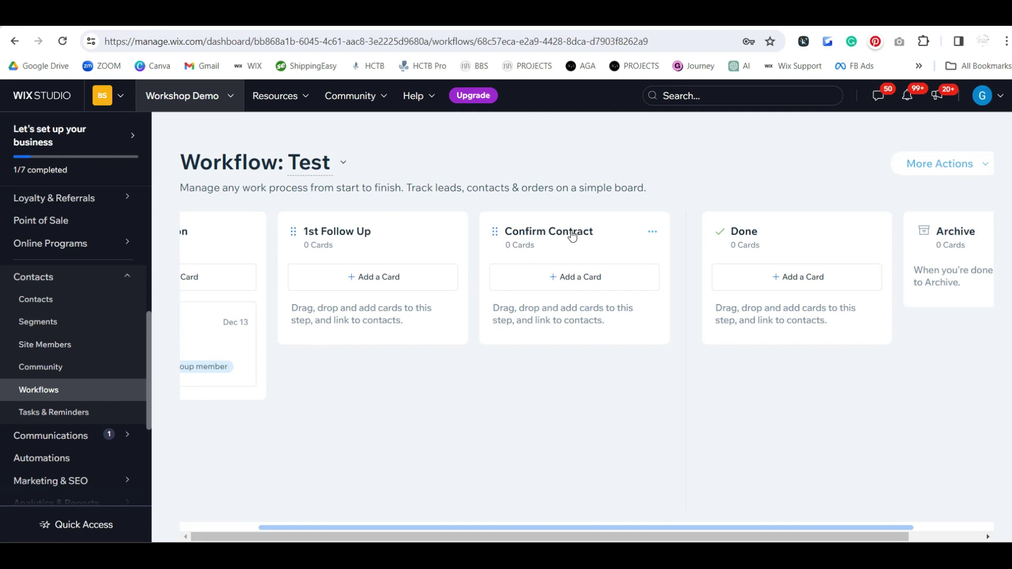
drag(668, 529, 507, 526)
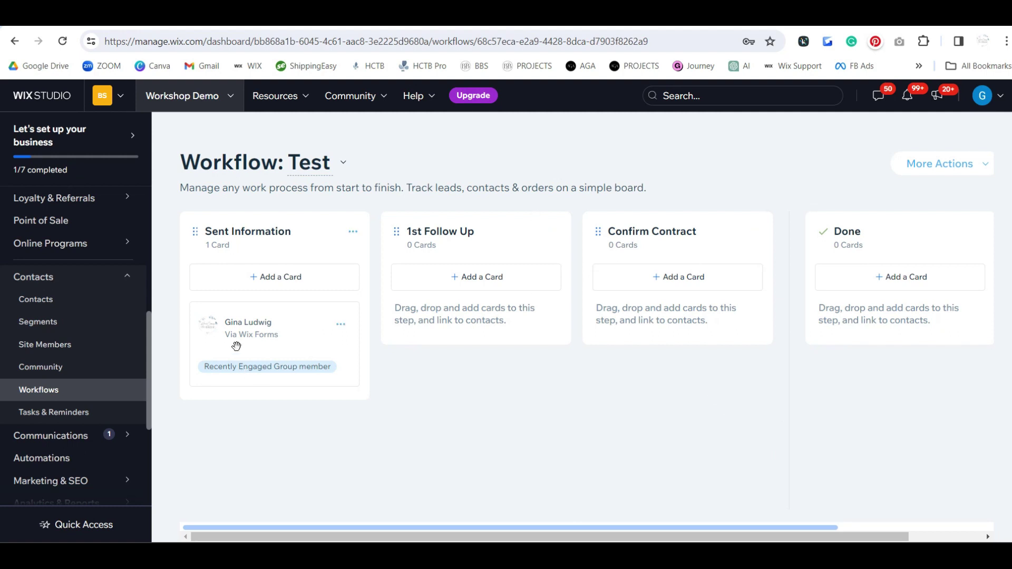
drag(243, 331, 656, 405)
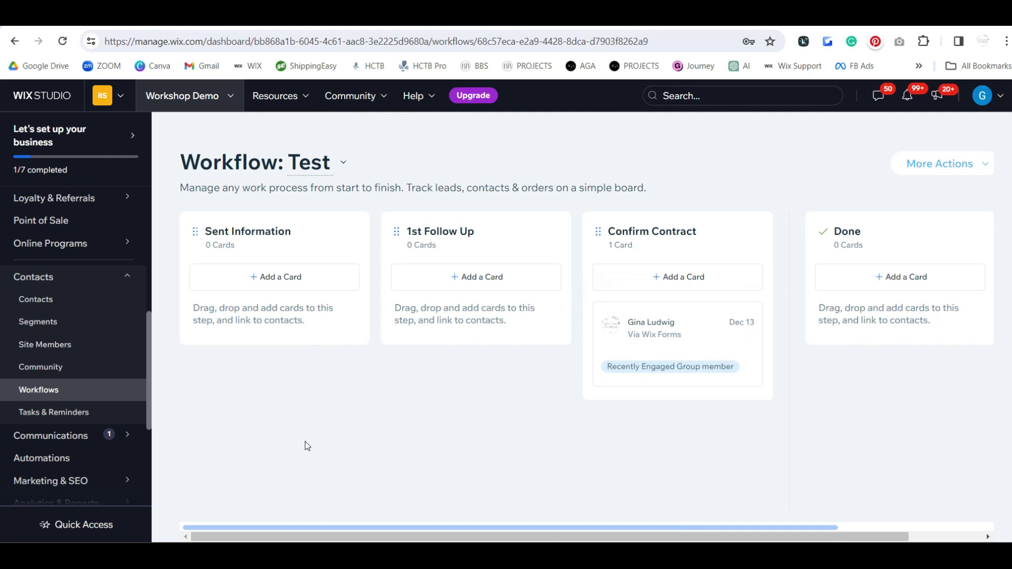
mouse_move(641, 354)
mouse_down()
mouse_move(540, 432)
mouse_move(478, 345)
mouse_move(636, 354)
mouse_up()
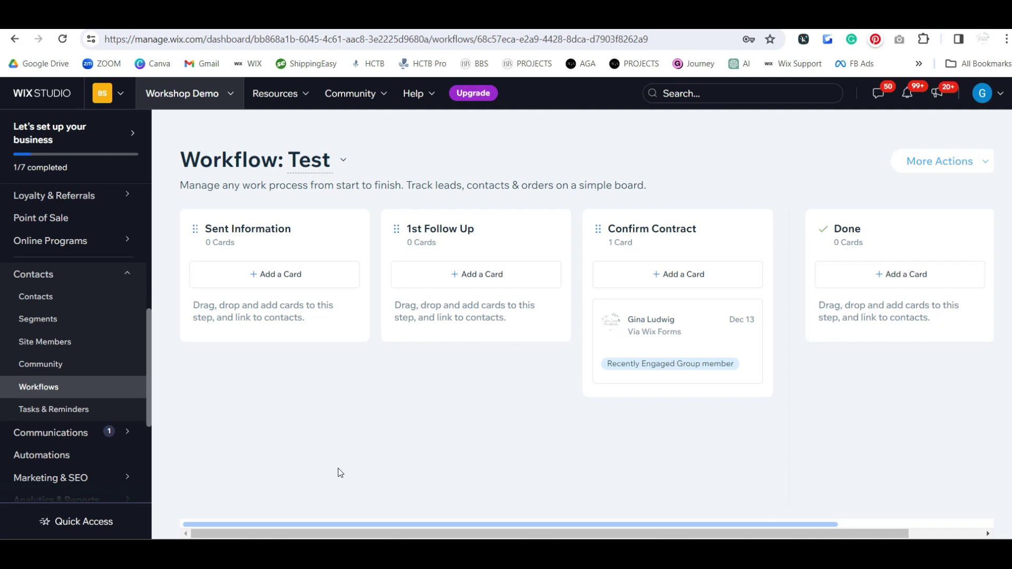
scroll(150, 365, up, 10)
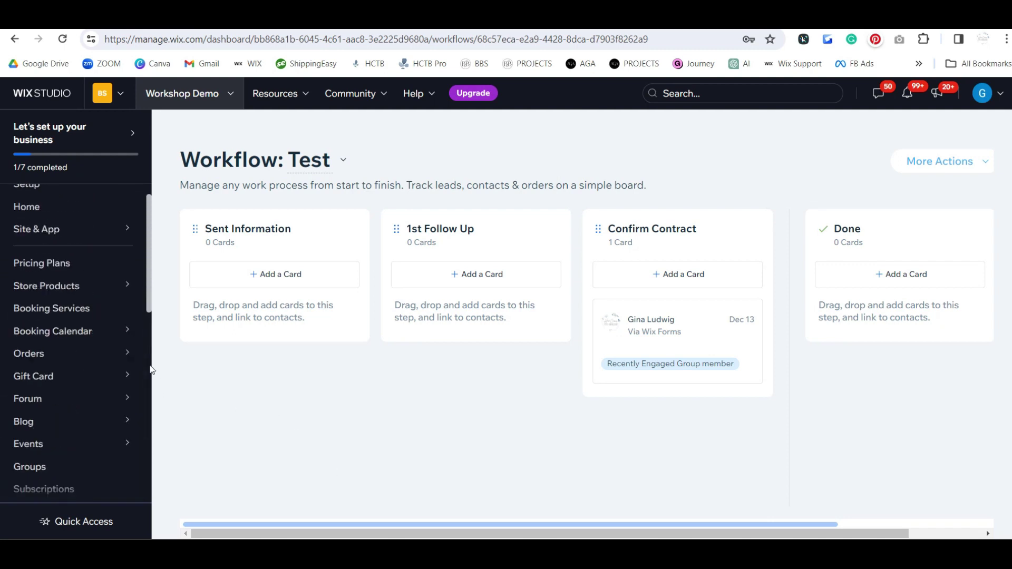
scroll(149, 351, down, 5)
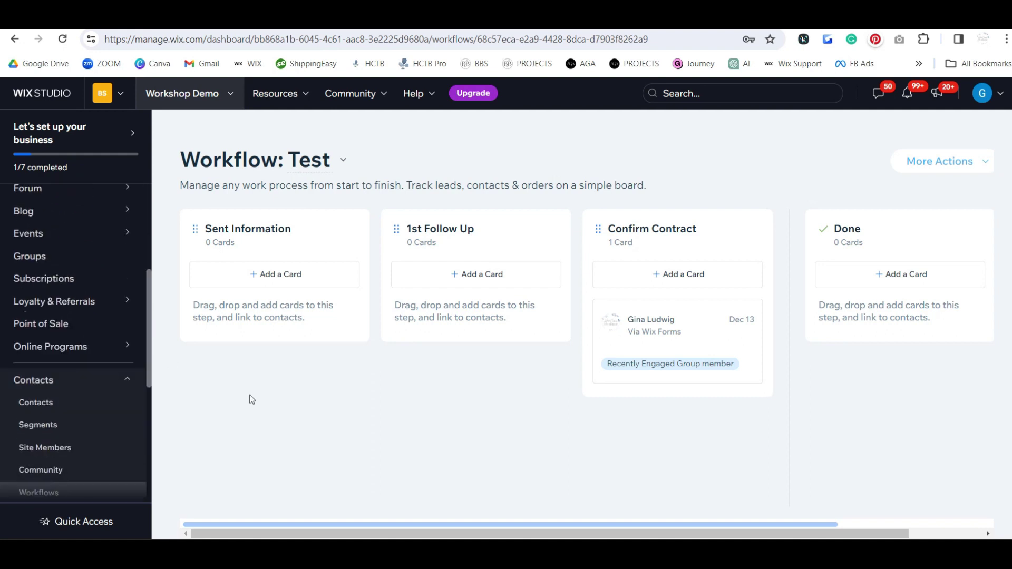
drag(148, 322, 157, 171)
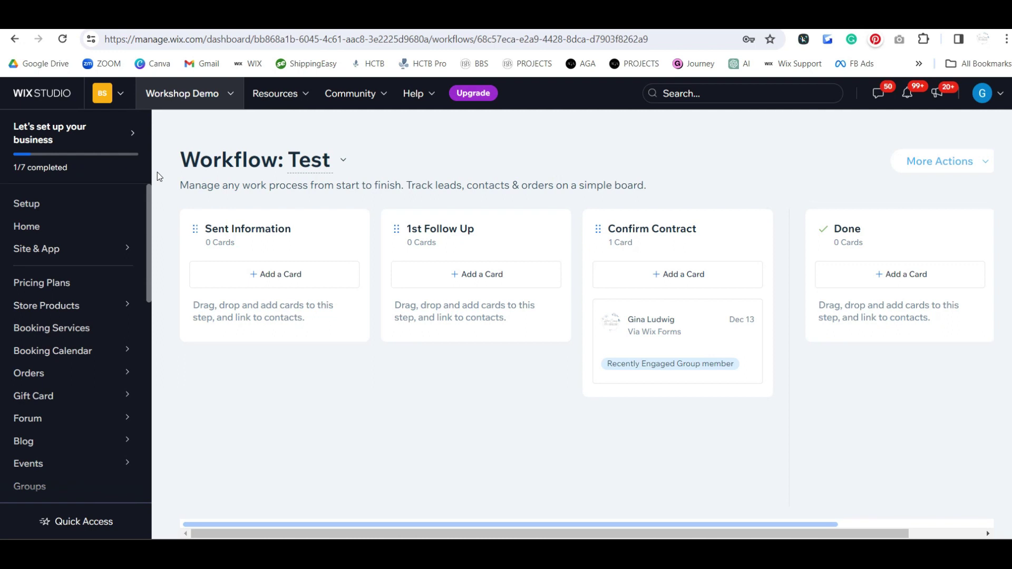
scroll(134, 362, down, 5)
scroll(134, 362, down, 5)
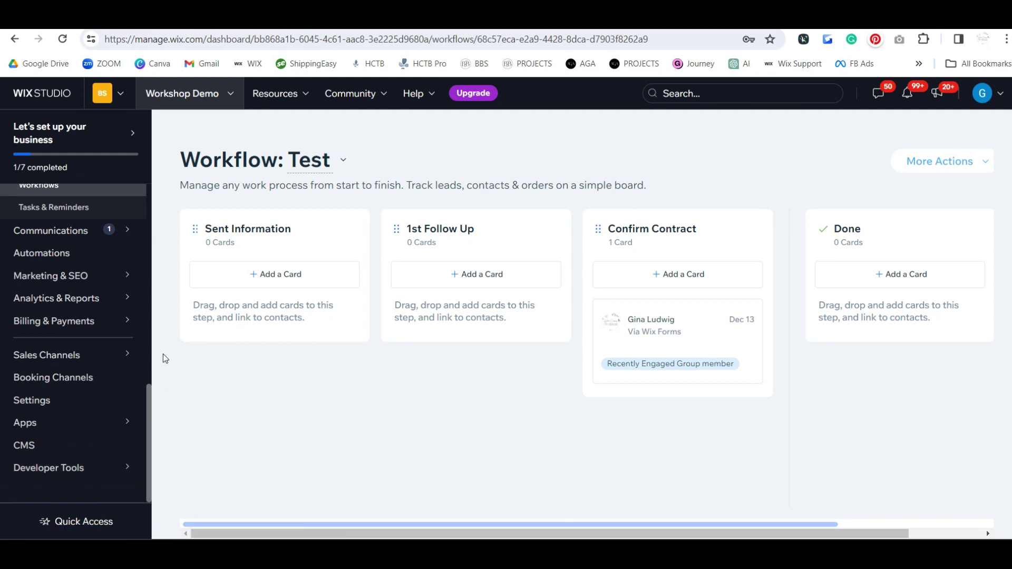
drag(150, 413, 150, 369)
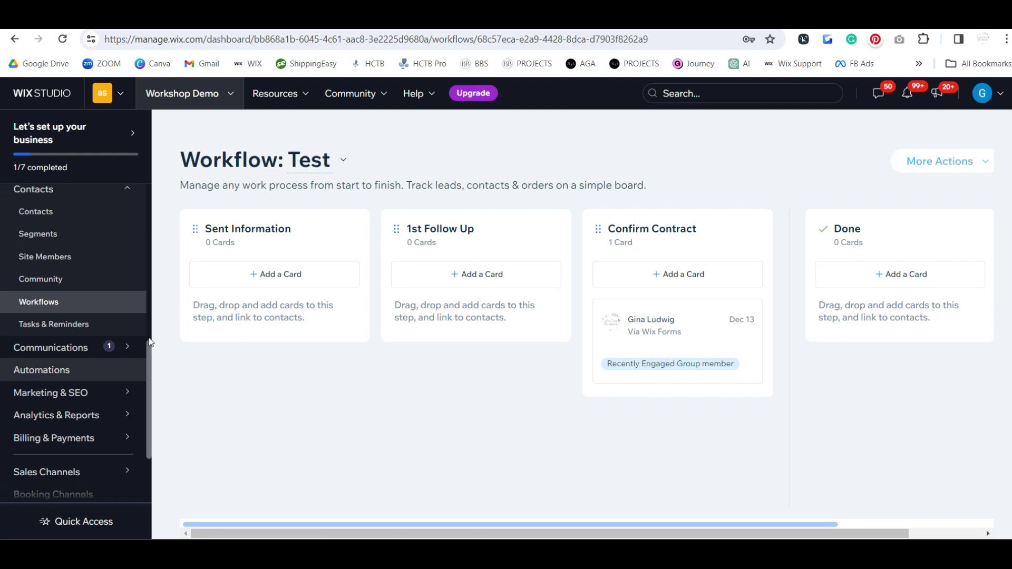
mouse_move(151, 393)
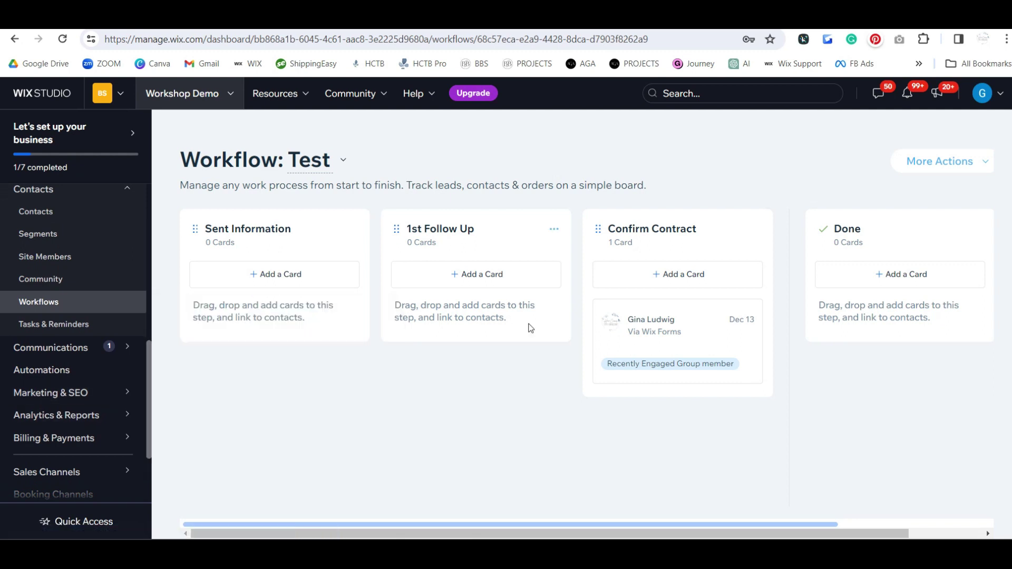
Switch to the AGA Business Solutions website home page.
click(558, 21)
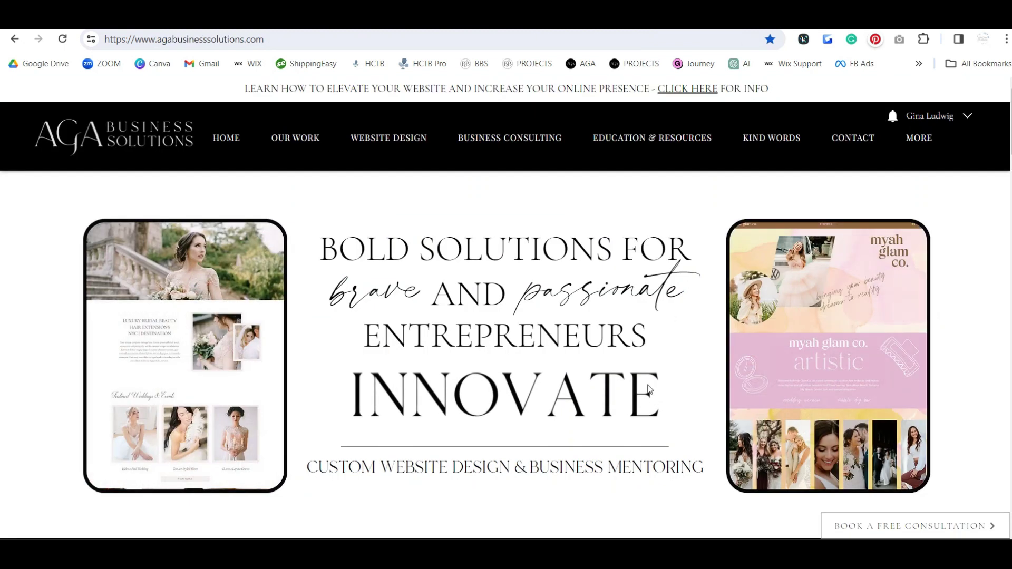